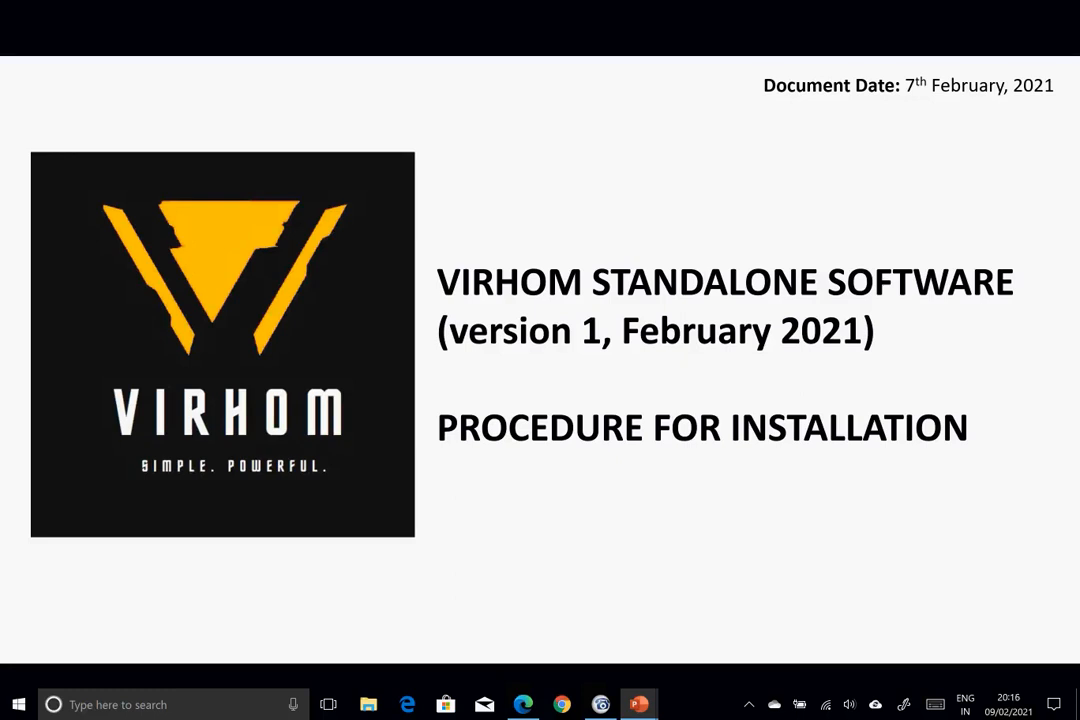
- Switch from the running slide show to the PowerPoint editing window with Alt+Tab
{"action": "key", "text": "alt+Tab"}
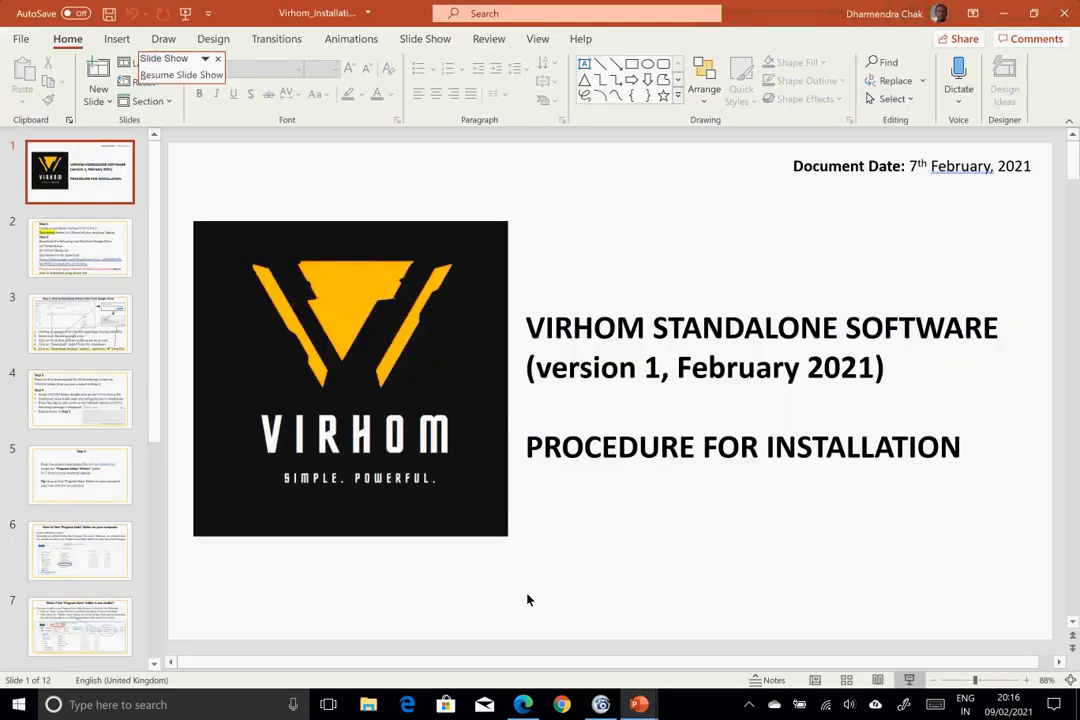
- Bring the full-screen slide show of the Virhom title slide back with Alt+Tab
{"action": "key", "text": "alt+Tab"}
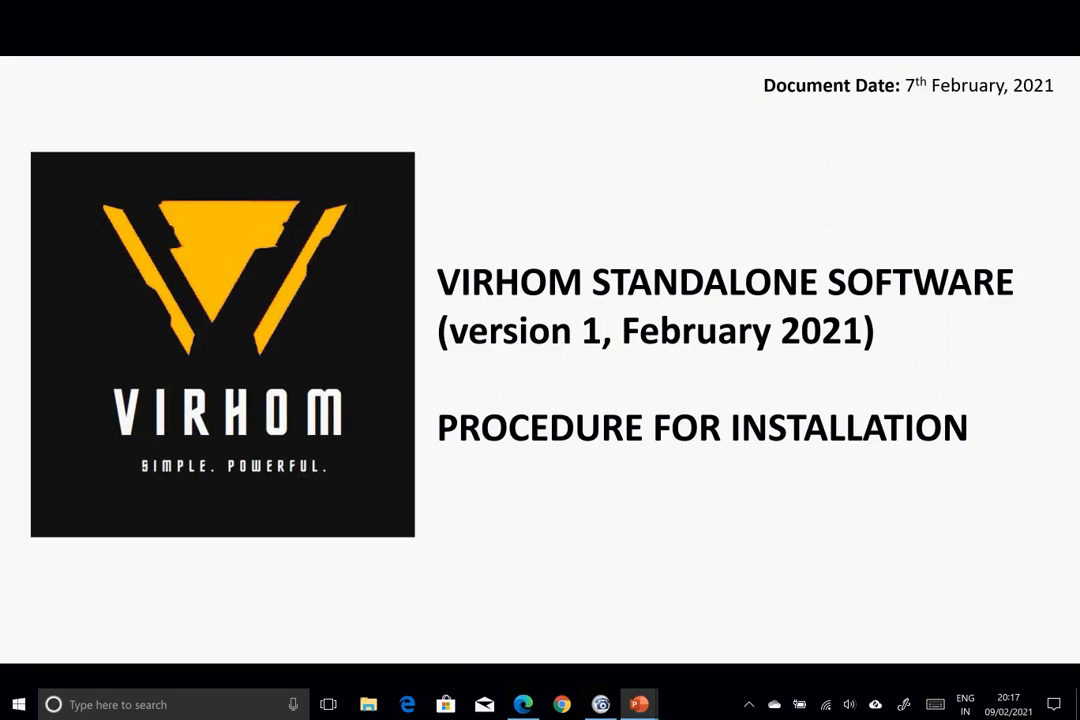
- Advance to slide 2 with the Step 1 and Step 2 instructions, then switch to the editor
{"action": "key", "text": "Right"}
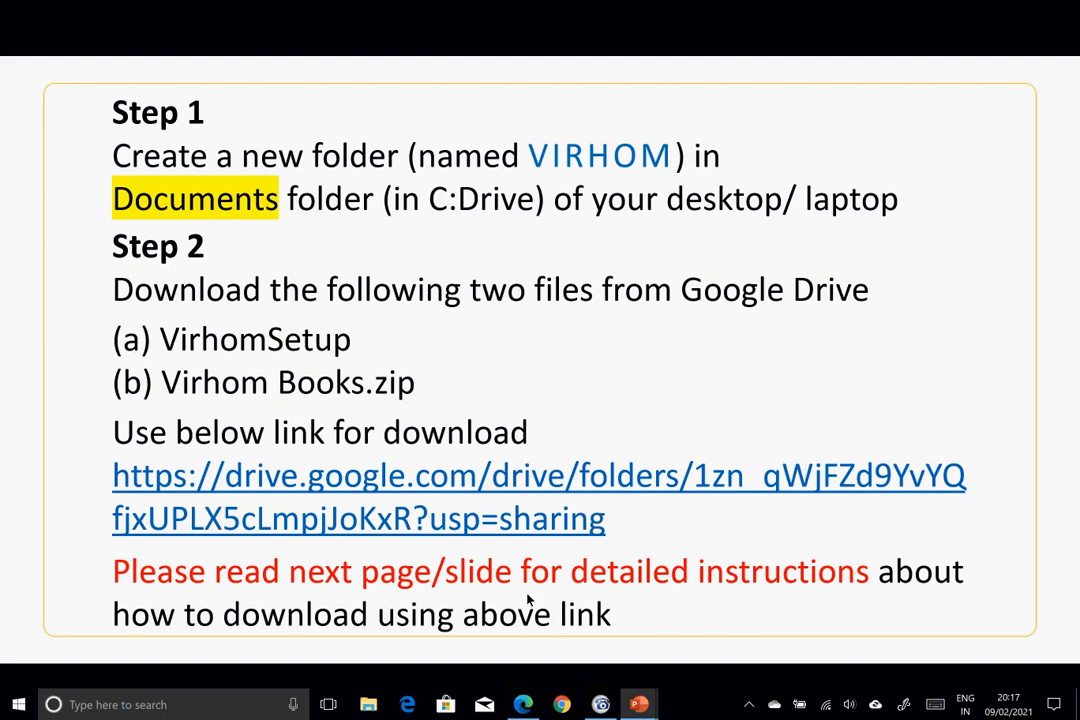
{"action": "key", "text": "alt+Tab"}
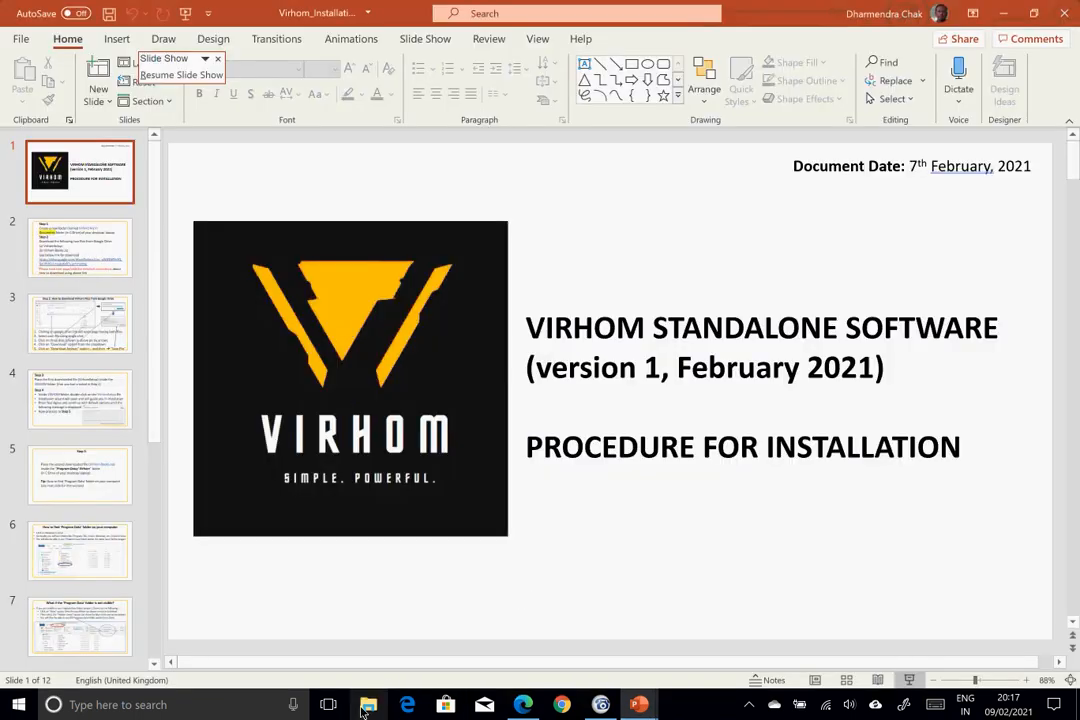
- Open File Explorer and browse to This PC > Documents
{"action": "left_click", "coordinate": [366, 705]}
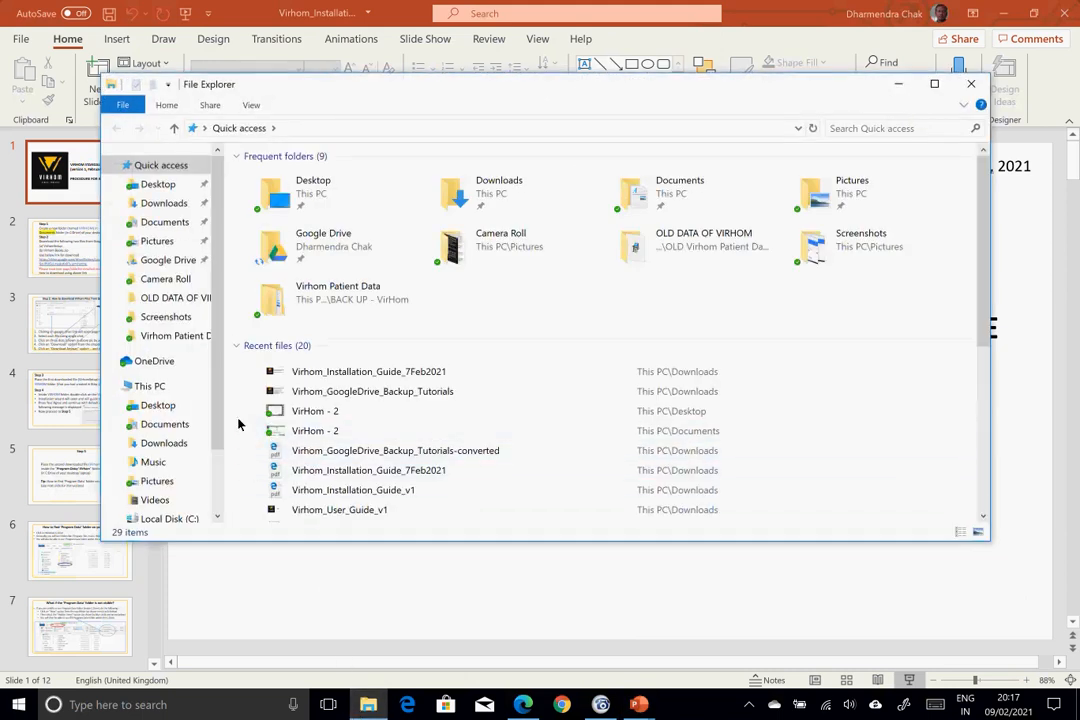
{"action": "left_click", "coordinate": [160, 386]}
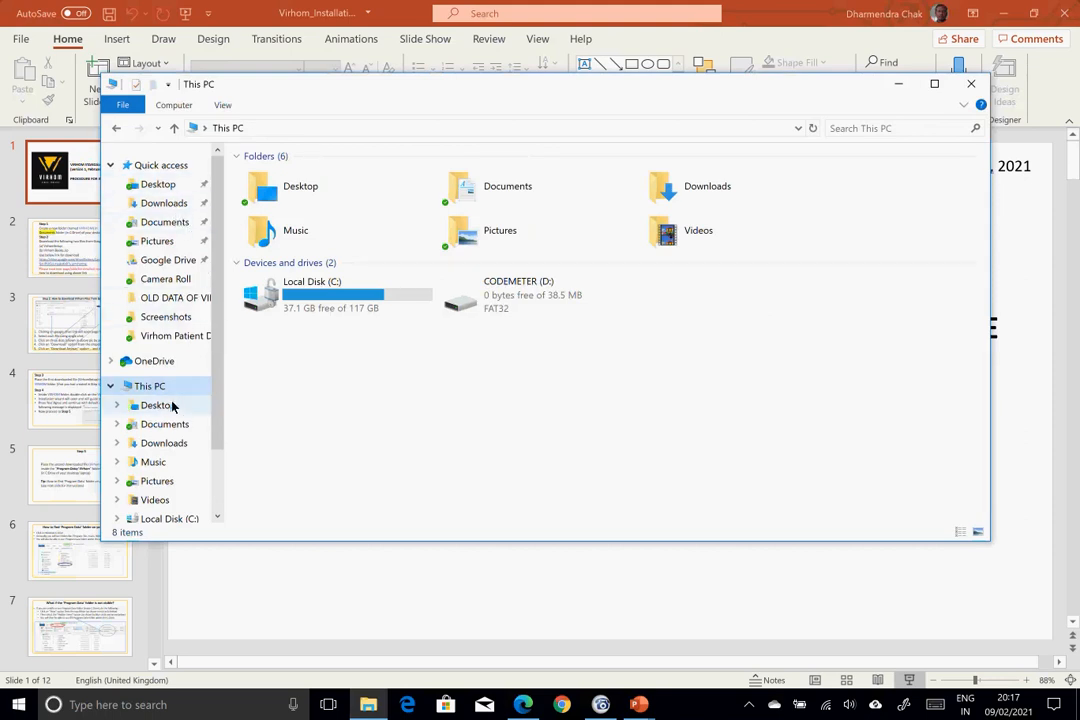
{"action": "left_click", "coordinate": [178, 428]}
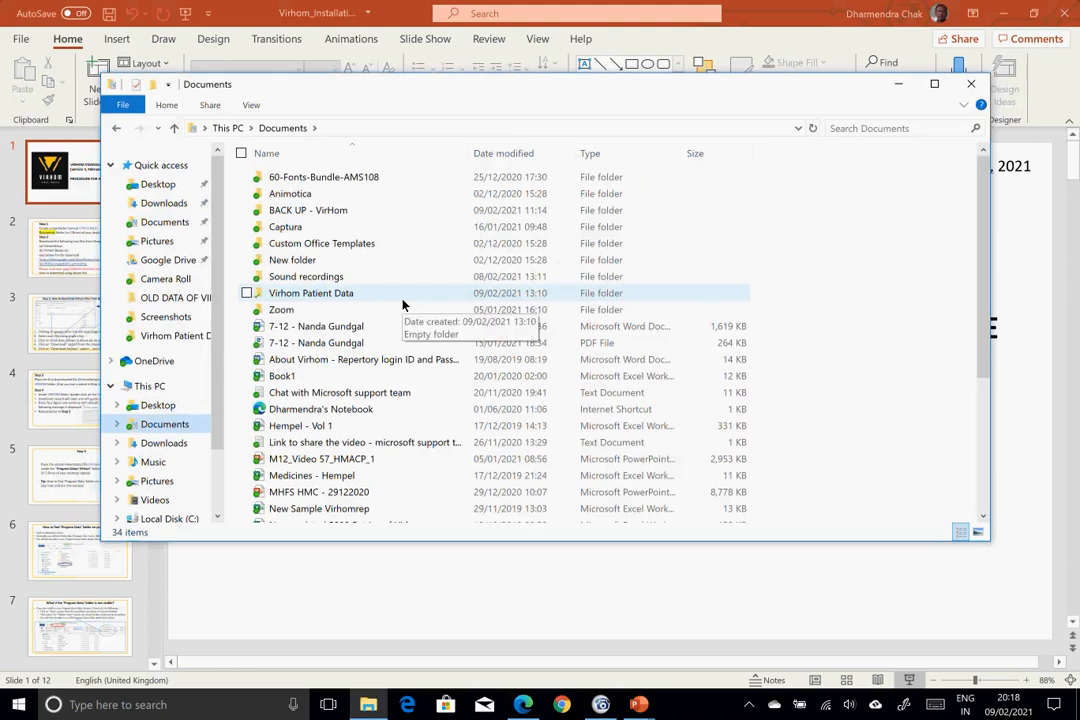
- Create a new folder in Documents and name it VirHom
{"action": "right_click", "coordinate": [776, 210]}
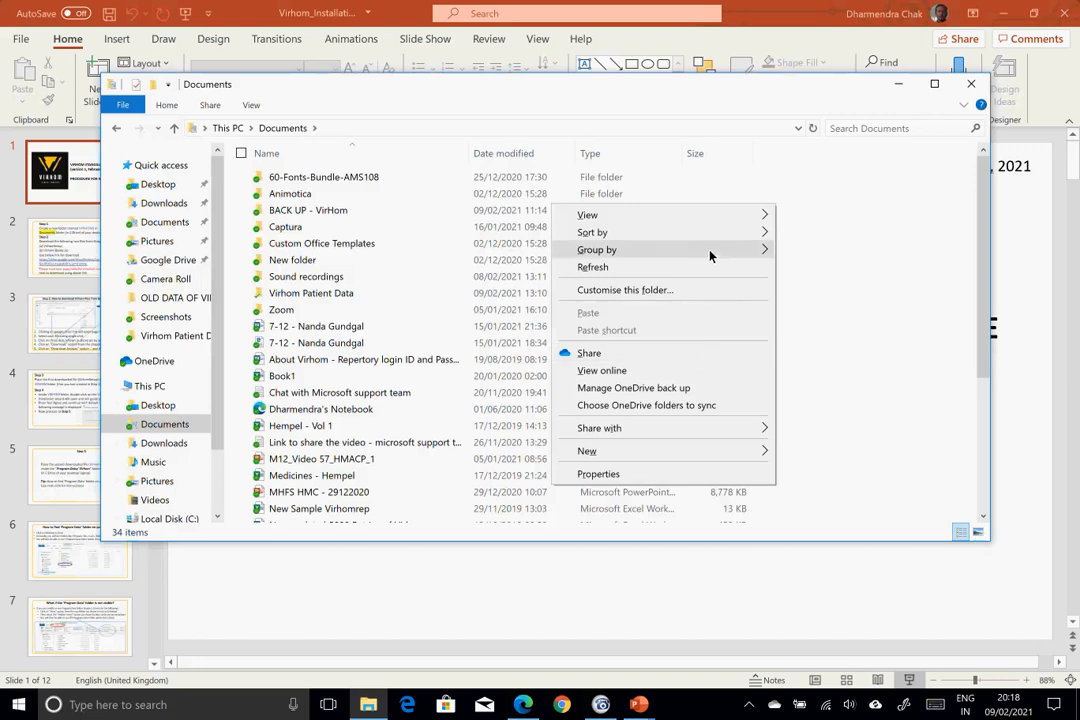
{"action": "mouse_move", "coordinate": [632, 450]}
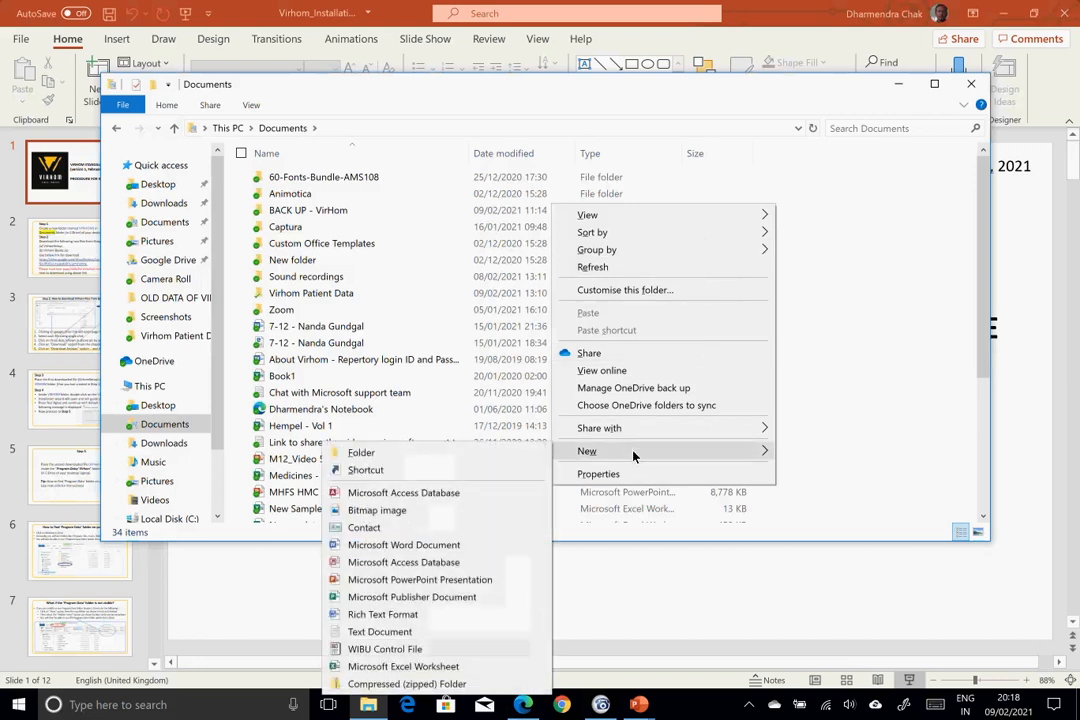
{"action": "left_click", "coordinate": [361, 452]}
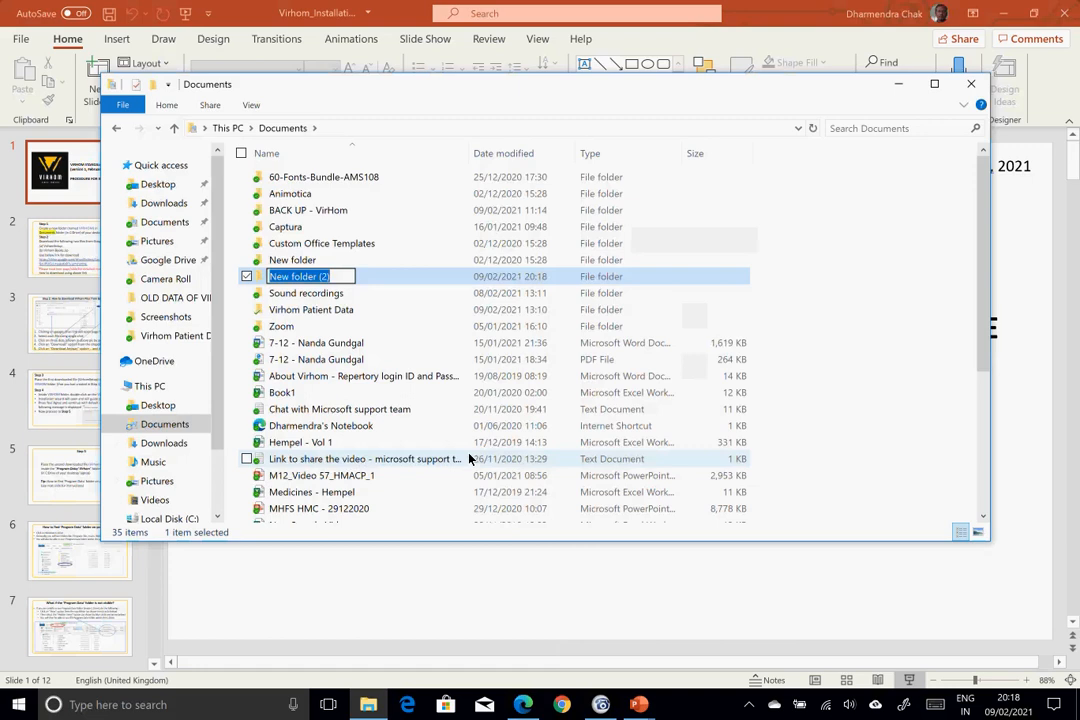
{"action": "type", "text": "Vir"}
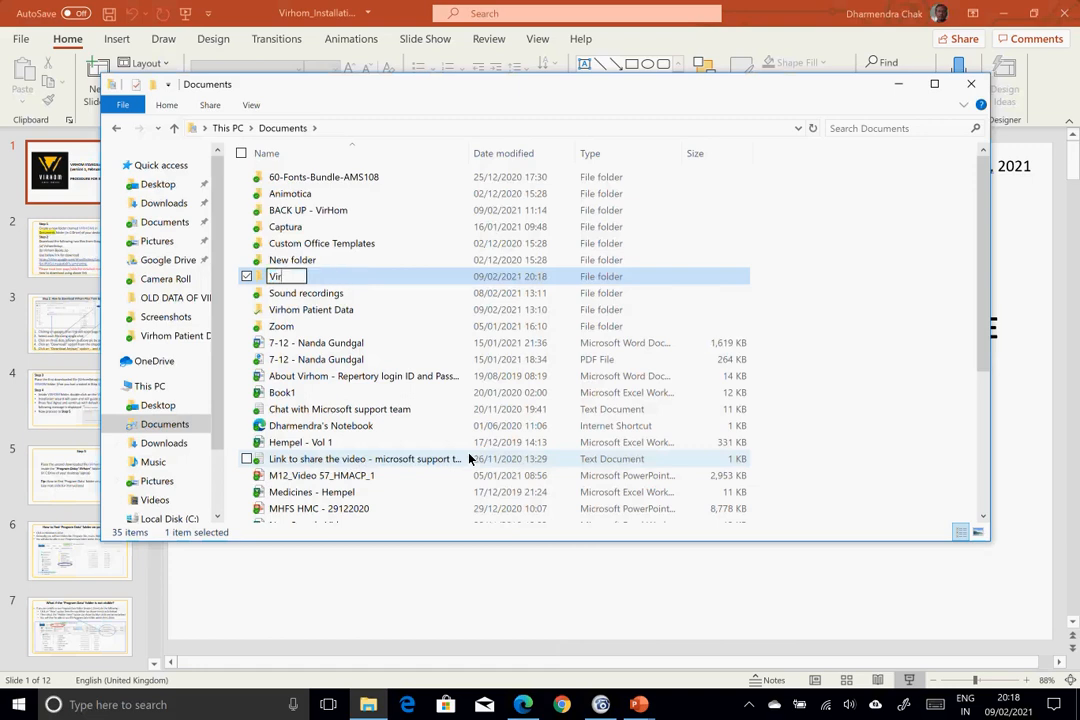
{"action": "type", "text": "Hom"}
{"action": "key", "text": "Return"}
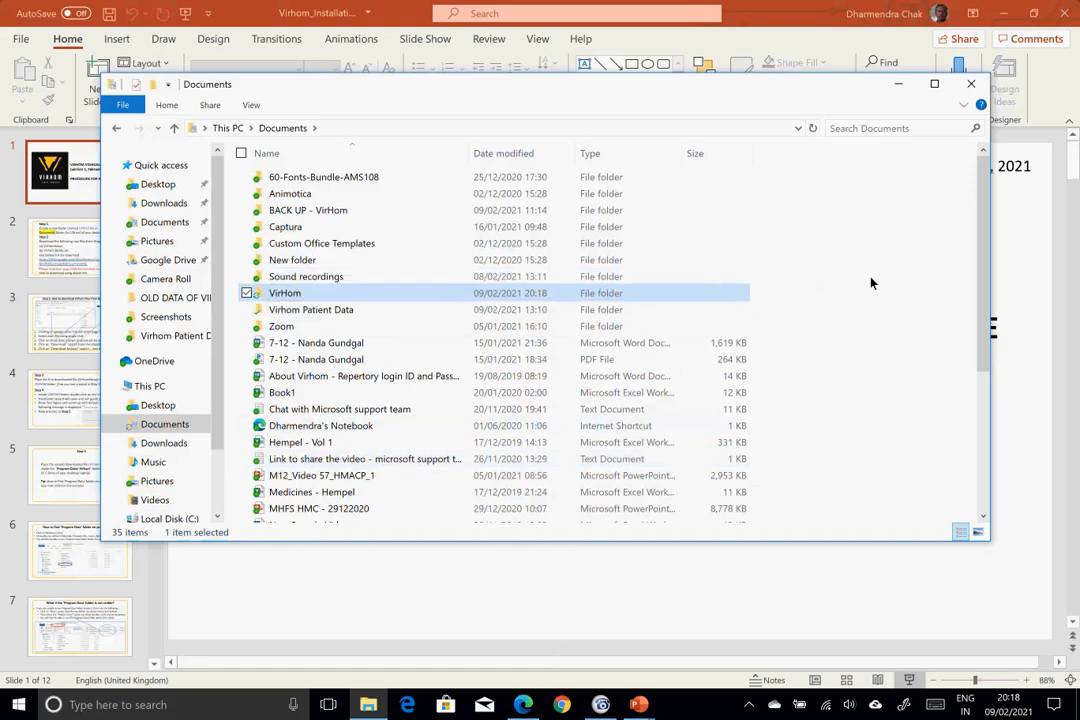
{"action": "key", "text": "alt+Tab"}
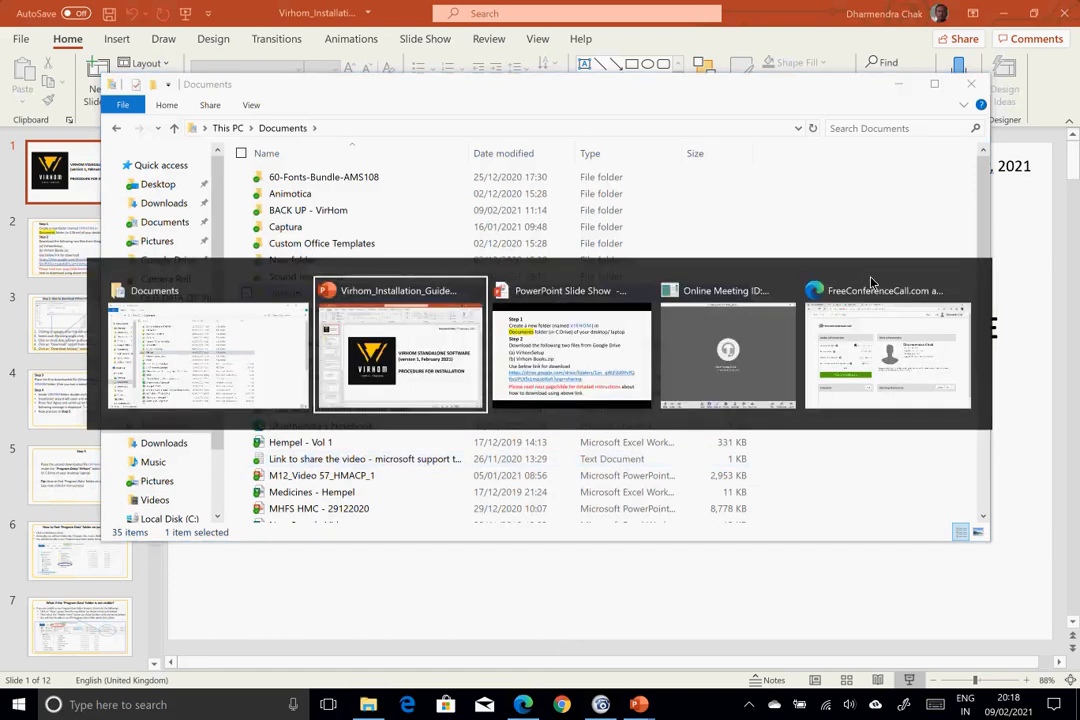
- Return to the full-screen slide show showing the Step 1 and Step 2 instructions slide
{"action": "key", "text": "alt+Tab"}
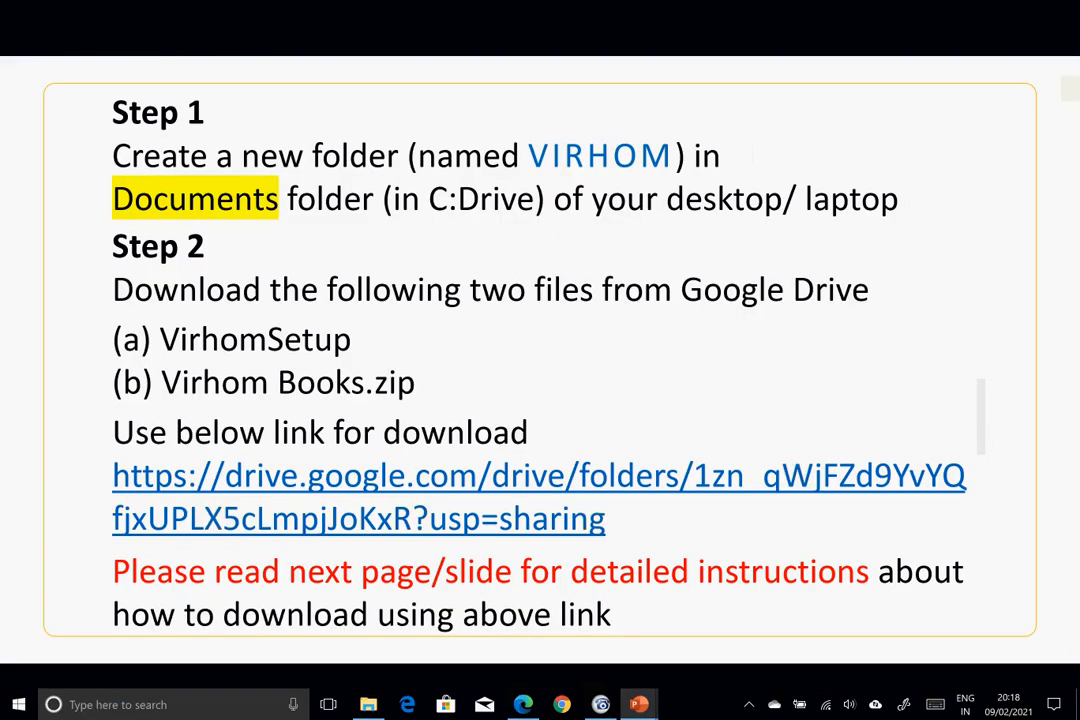
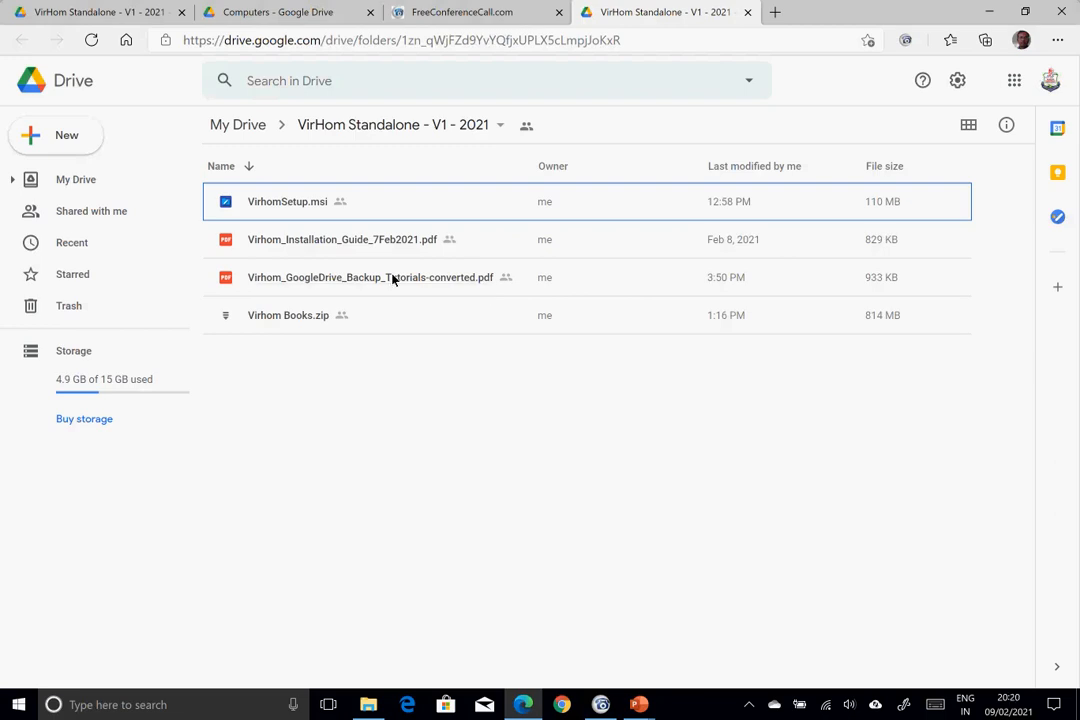
- Request the download of VirhomSetup.msi from its More actions menu in the Drive folder
{"action": "key", "text": "alt+Tab"}
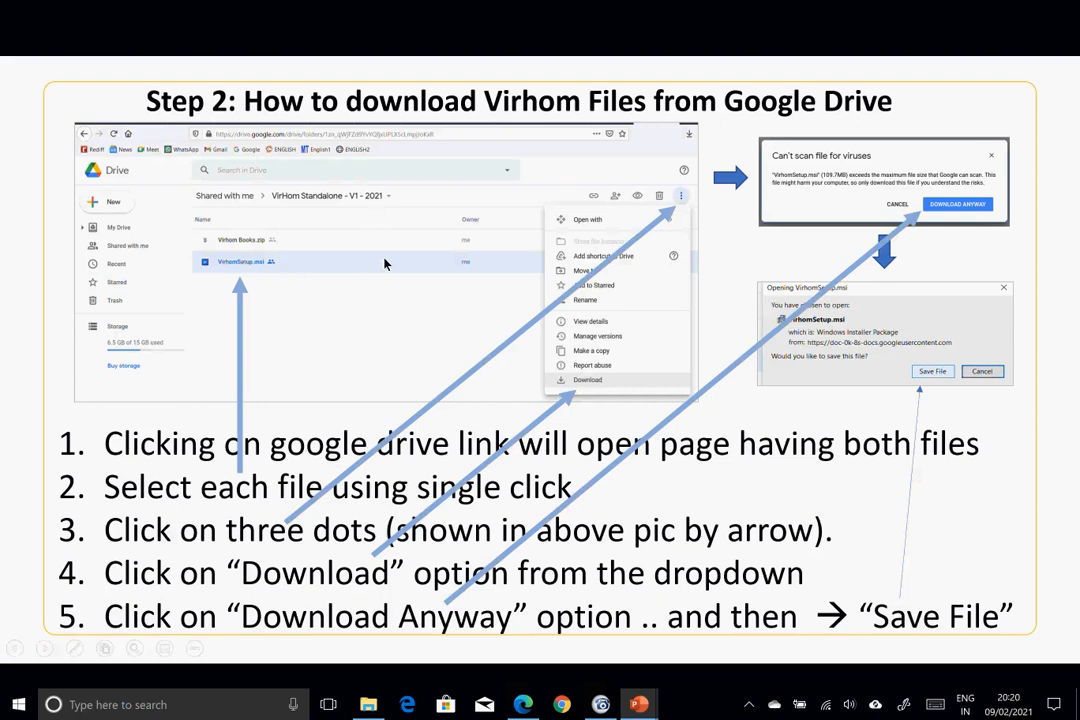
{"action": "key", "text": "alt+Tab"}
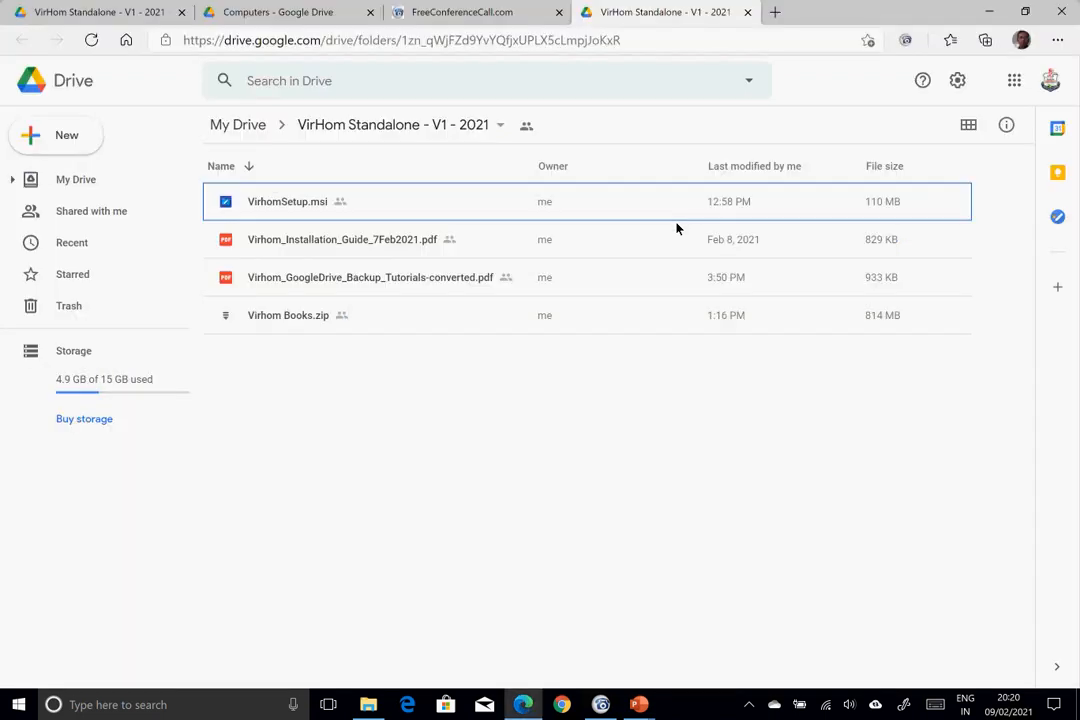
{"action": "left_click", "coordinate": [356, 211]}
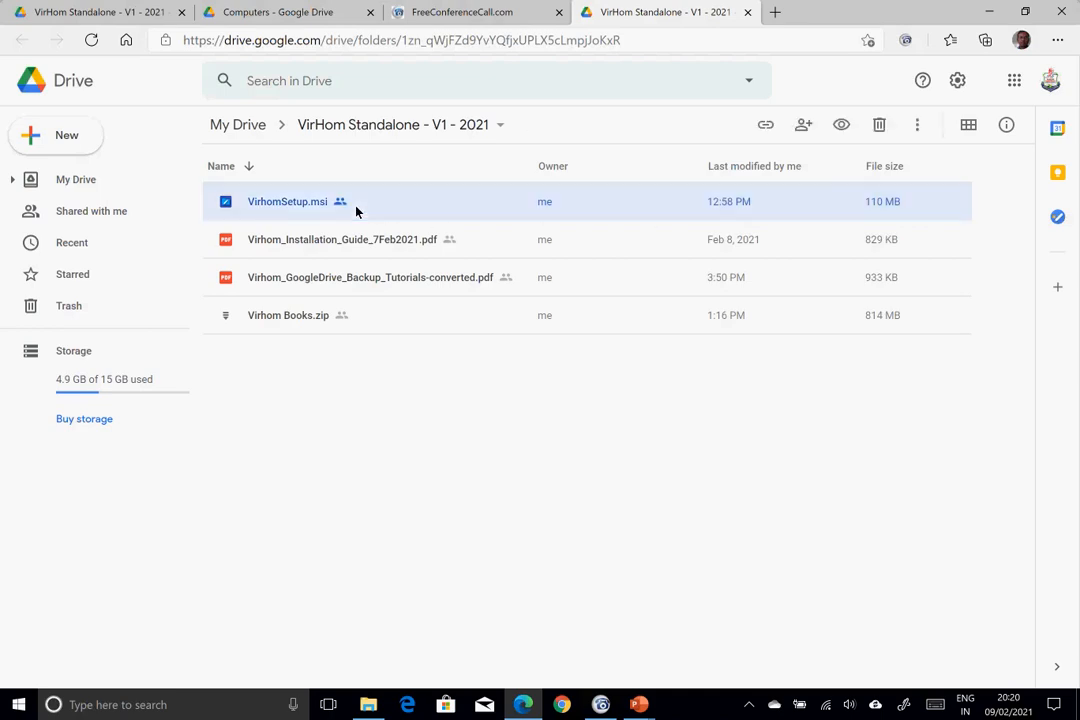
{"action": "left_click", "coordinate": [918, 126]}
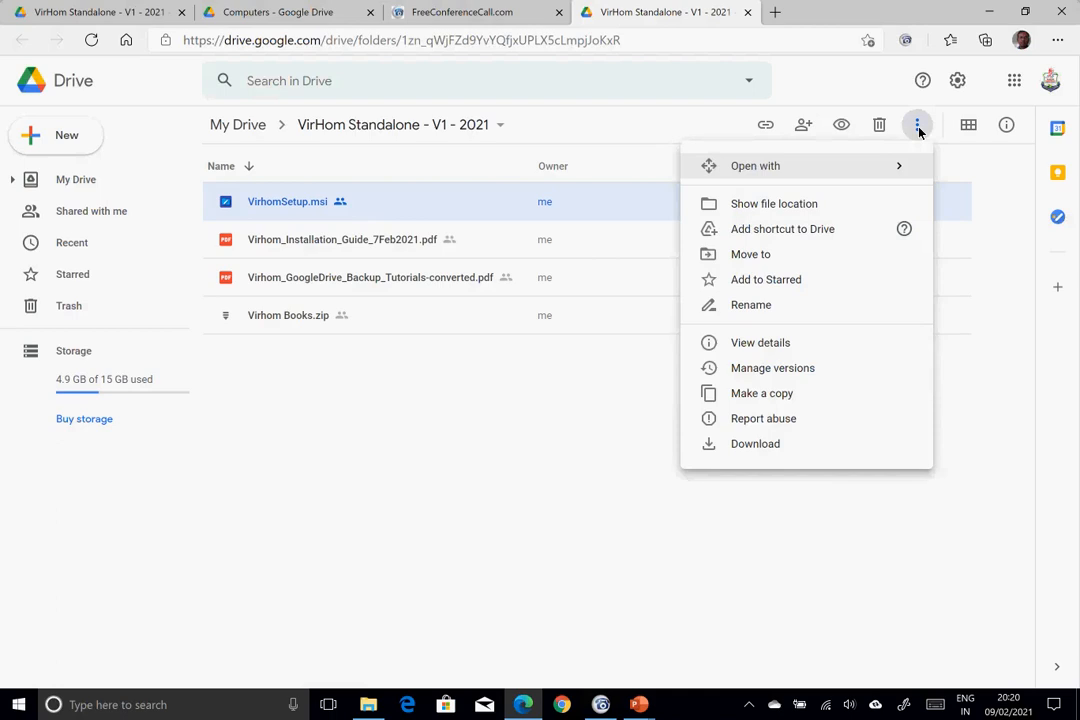
{"action": "key", "text": "alt+Tab"}
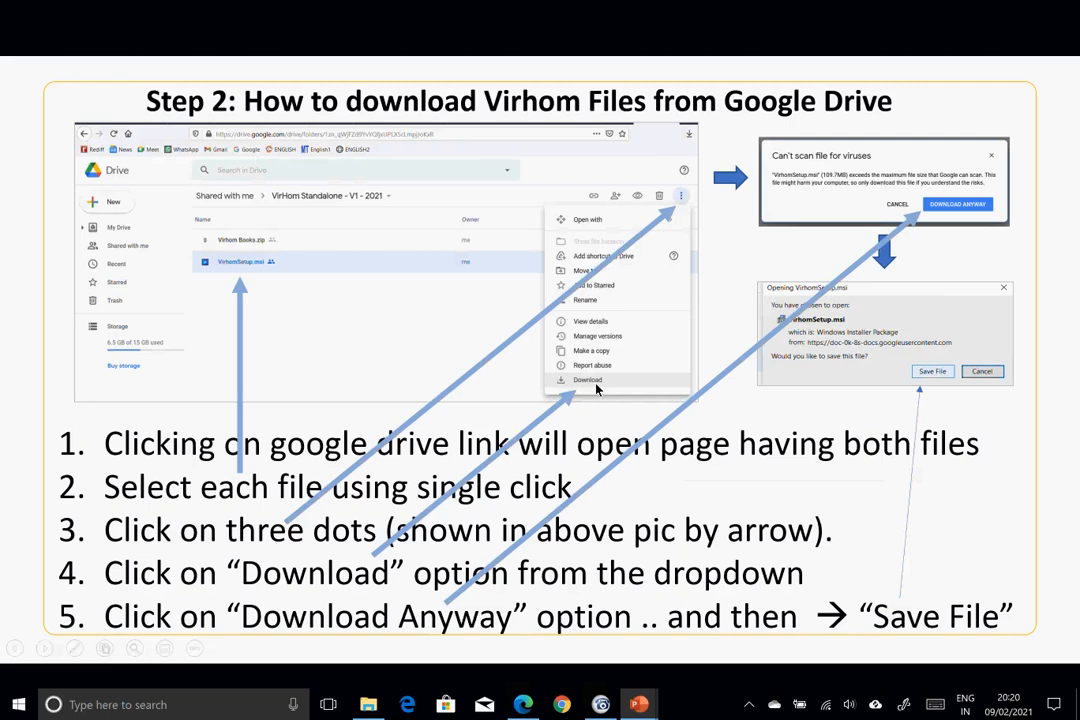
{"action": "key", "text": "alt+Tab"}
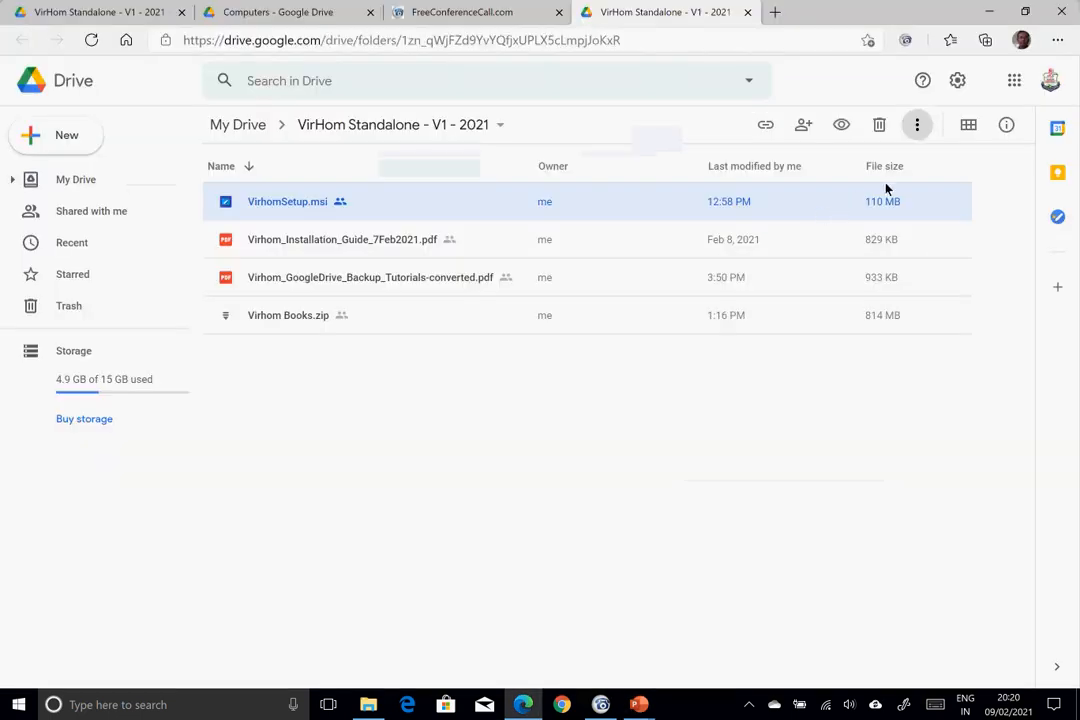
{"action": "left_click", "coordinate": [917, 126]}
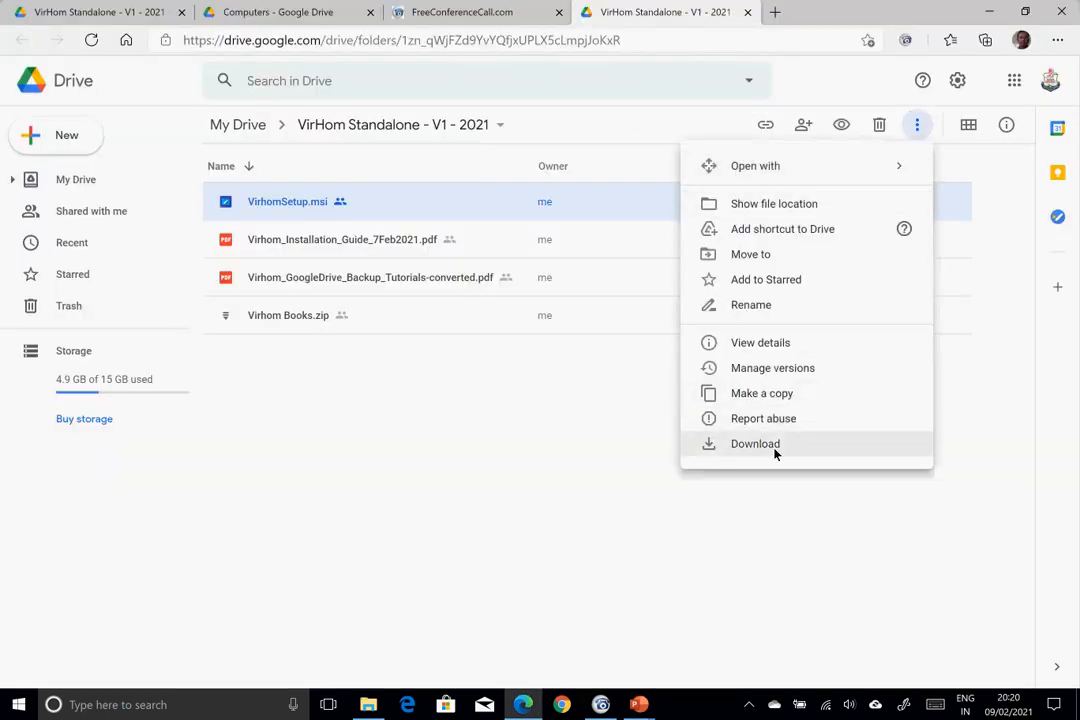
{"action": "left_click", "coordinate": [762, 445]}
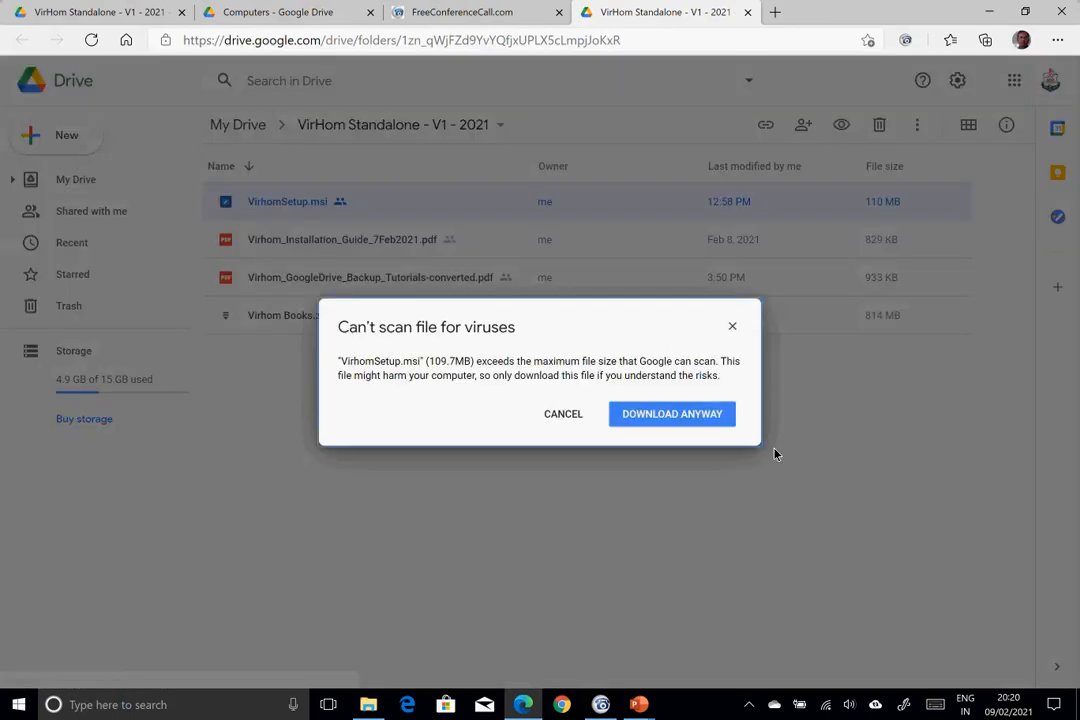
- Choose DOWNLOAD ANYWAY on the virus-scan warning so VirhomSetup.msi downloads
{"action": "key", "text": "alt+Tab"}
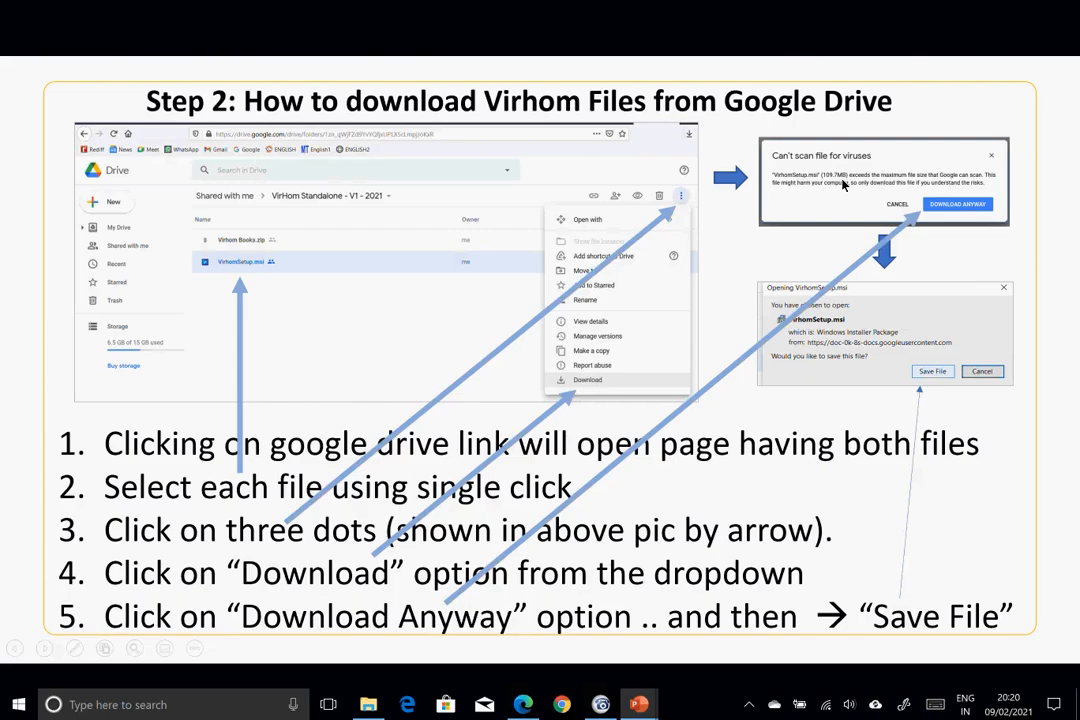
{"action": "key", "text": "alt+Tab"}
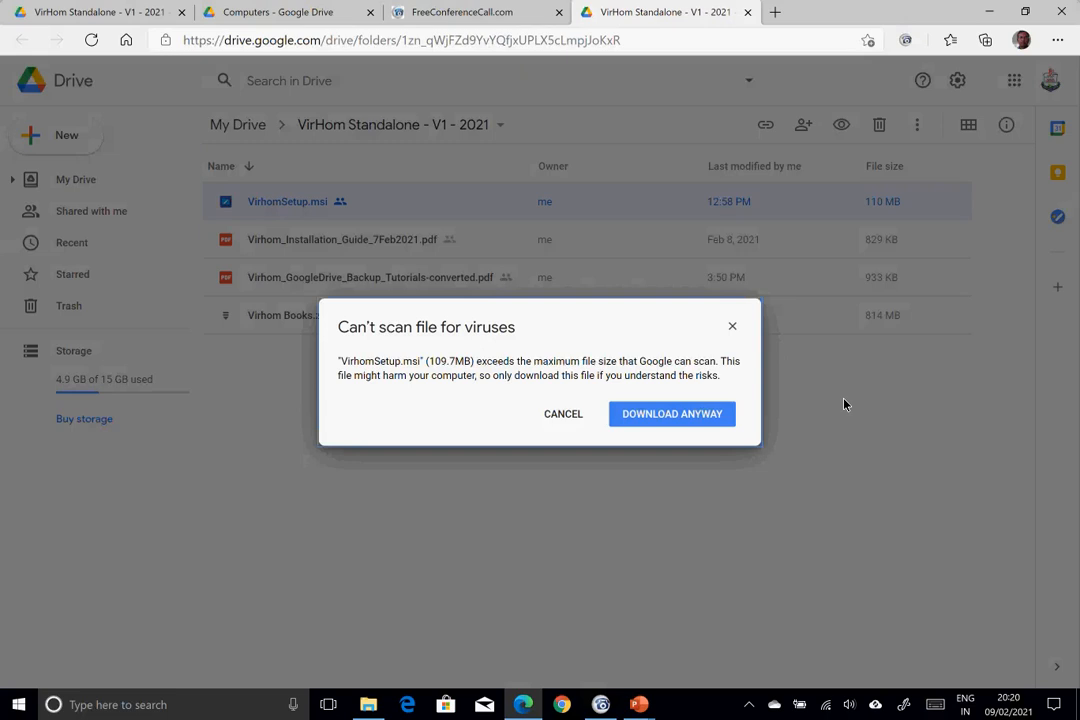
{"action": "left_click", "coordinate": [678, 415]}
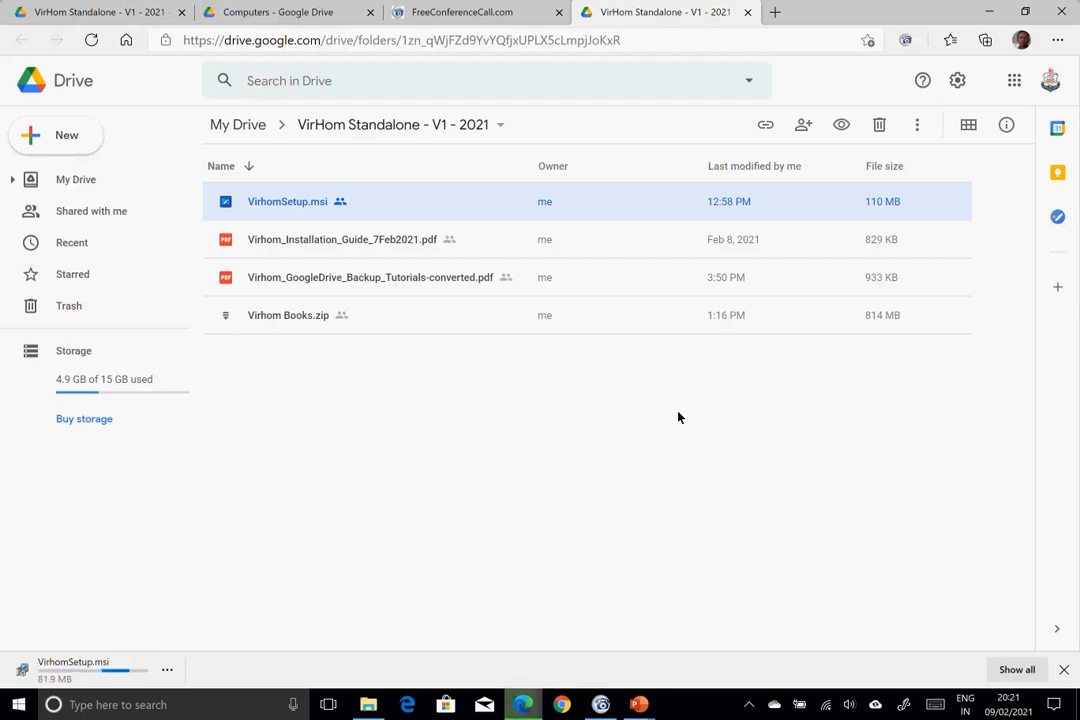
{"action": "key", "text": "alt+Tab"}
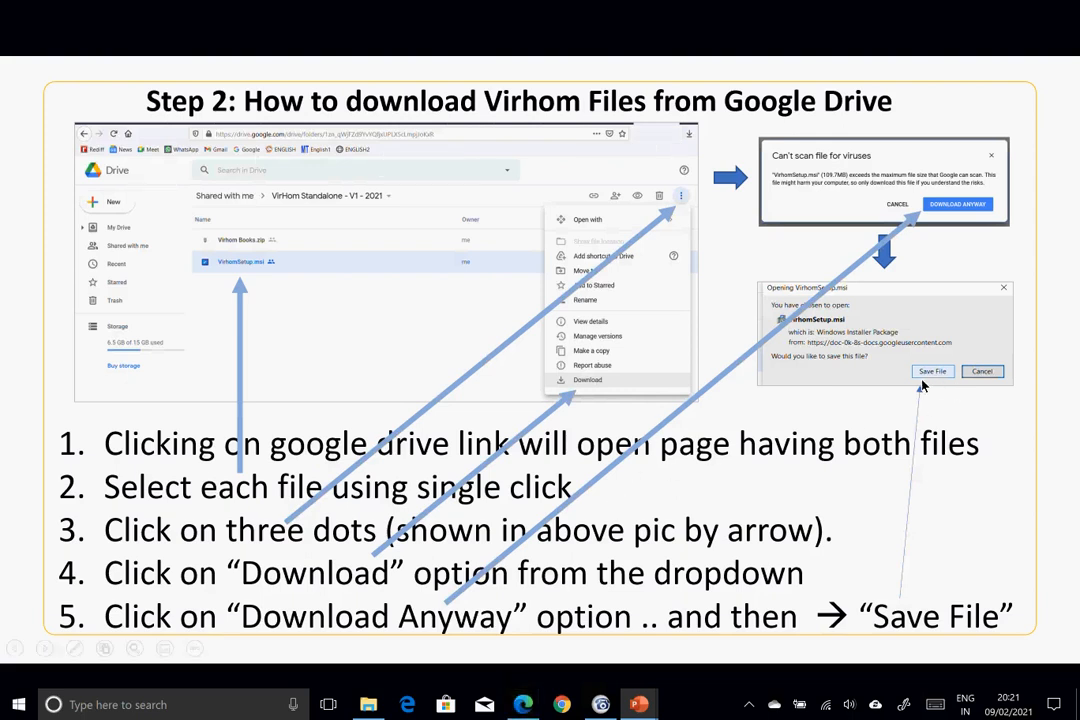
{"action": "key", "text": "alt+Tab"}
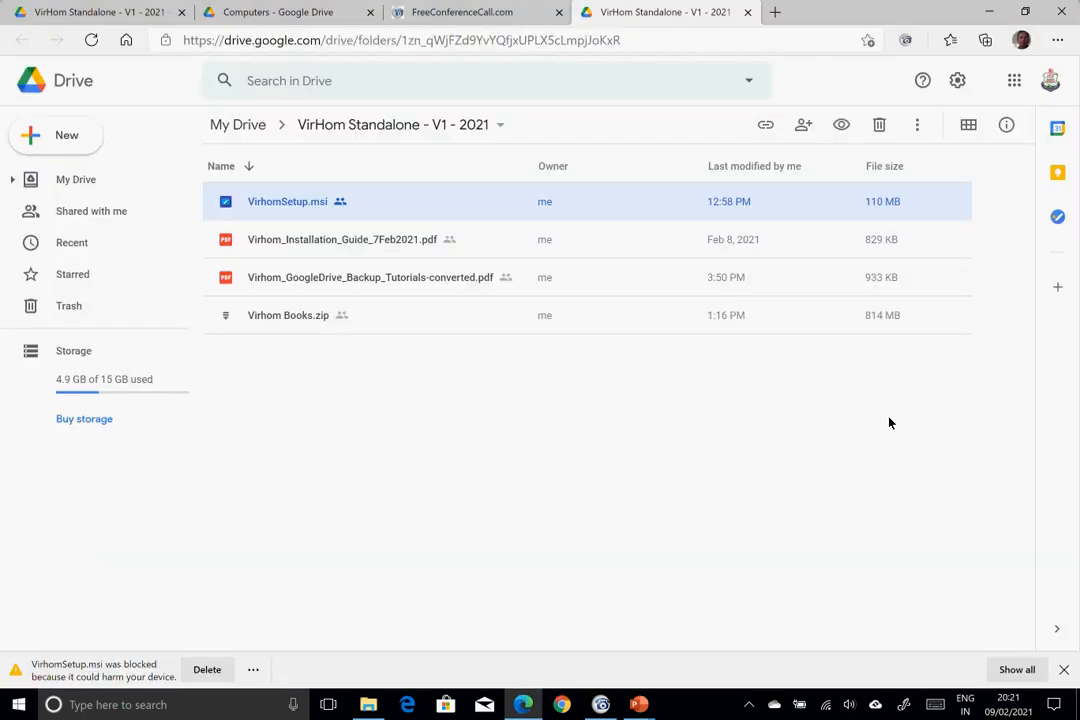
- Keep the blocked VirhomSetup.msi download, overriding the SmartScreen harm warning with Keep anyway
{"action": "left_click", "coordinate": [254, 670]}
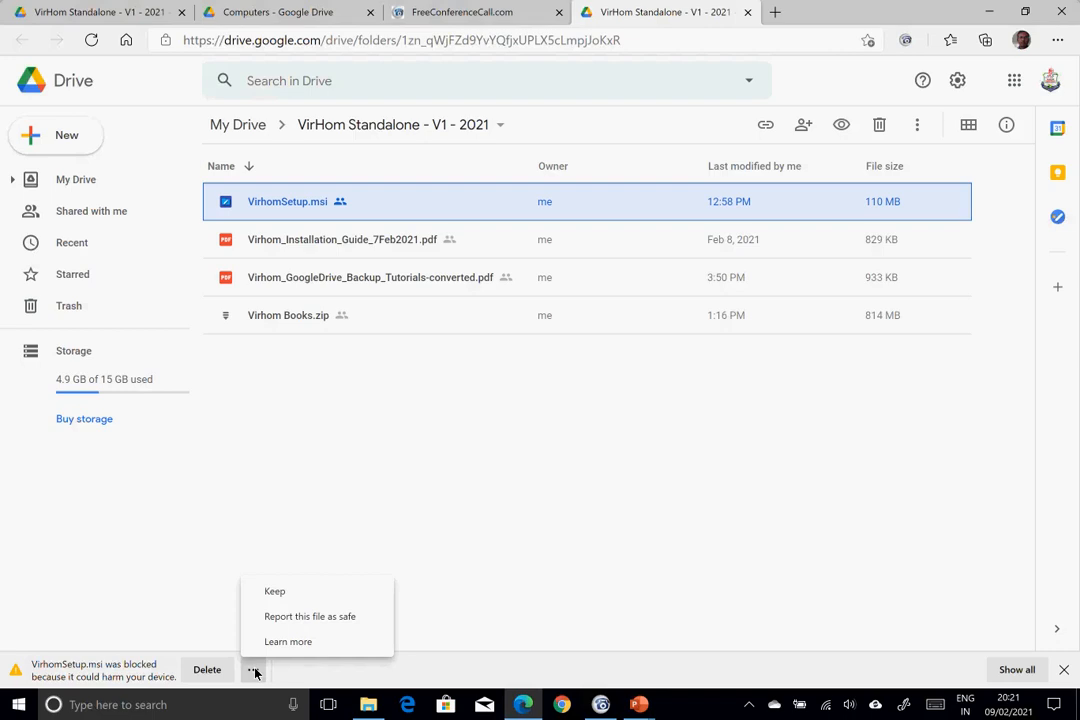
{"action": "left_click", "coordinate": [323, 598]}
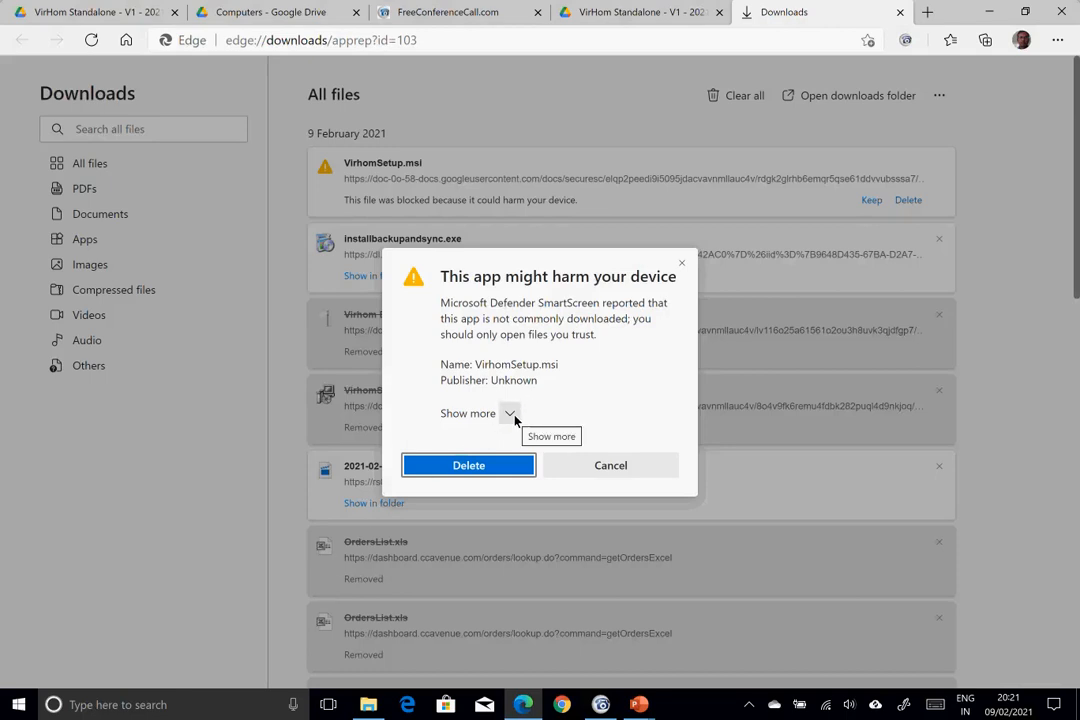
{"action": "left_click", "coordinate": [514, 419]}
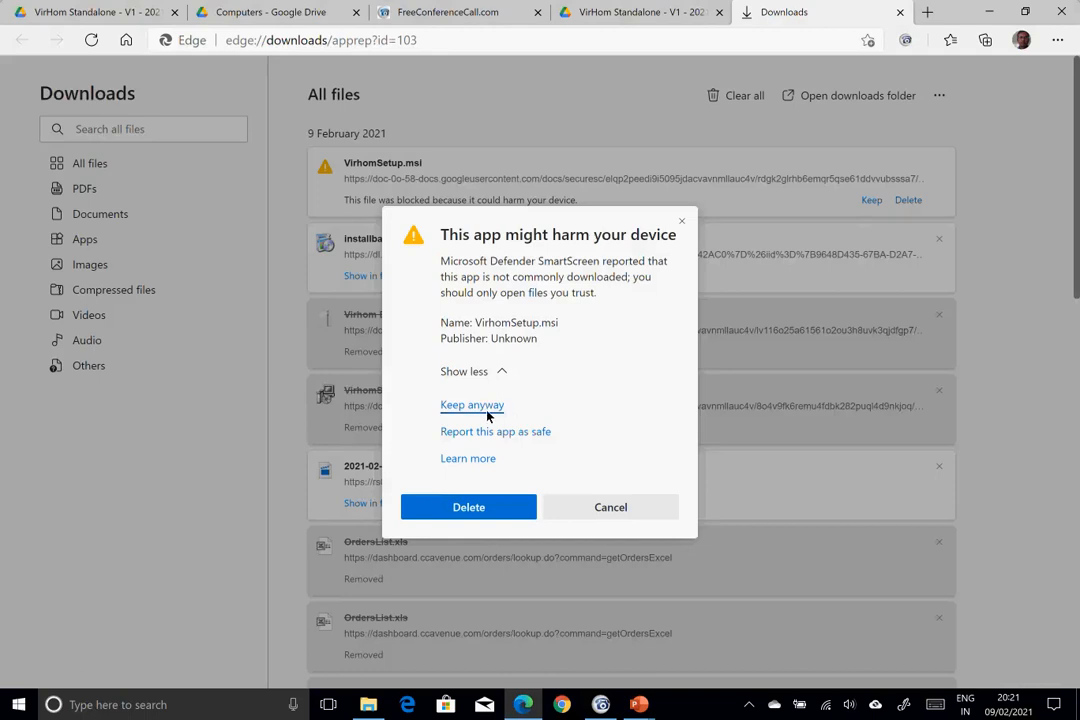
{"action": "left_click", "coordinate": [489, 413]}
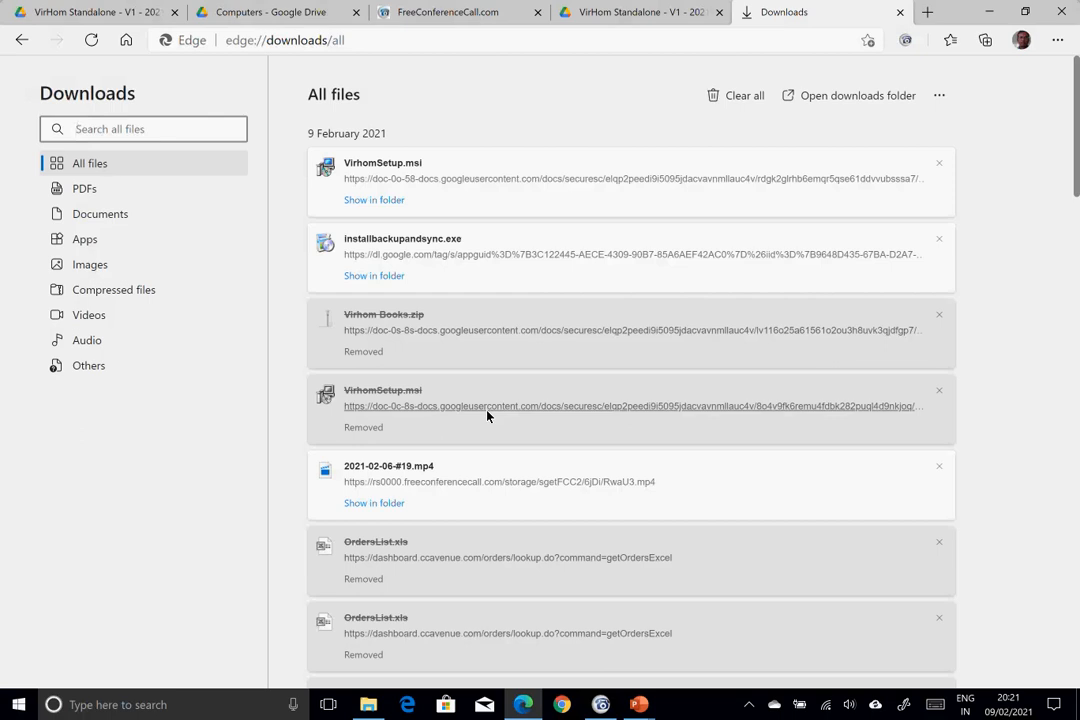
- Show VirhomSetup.msi in Downloads, then advance the guide to the Step 3/Step 4 slide
{"action": "left_click", "coordinate": [379, 202]}
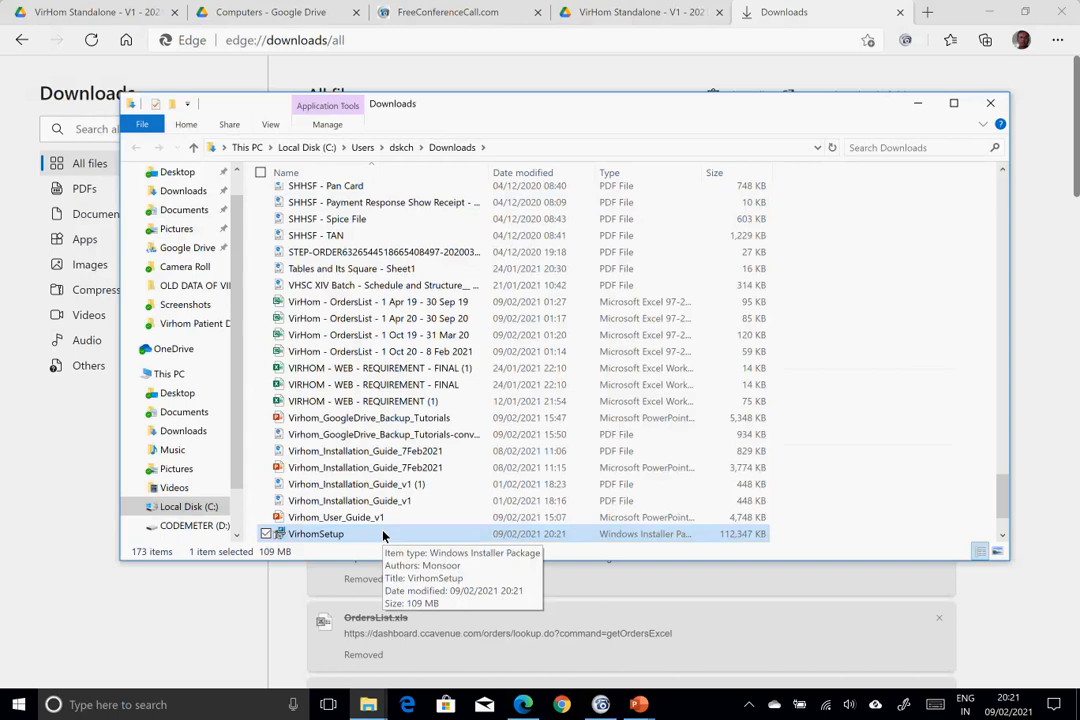
{"action": "key", "text": "alt+Tab"}
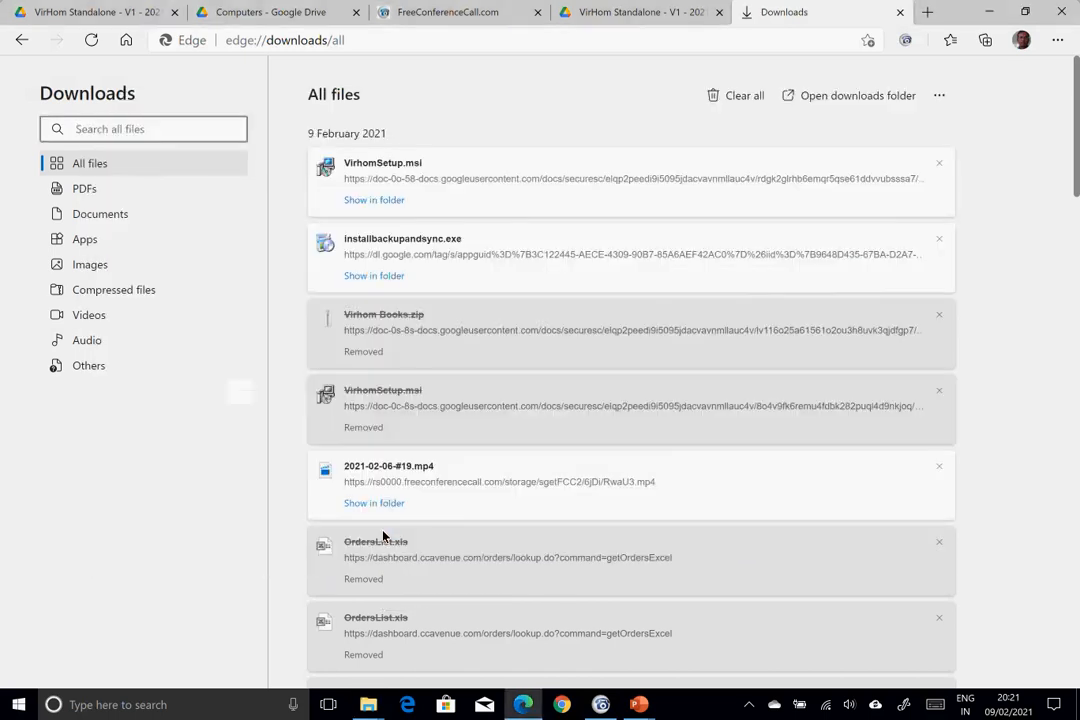
{"action": "key", "text": "alt+Tab"}
{"action": "key", "text": "Tab"}
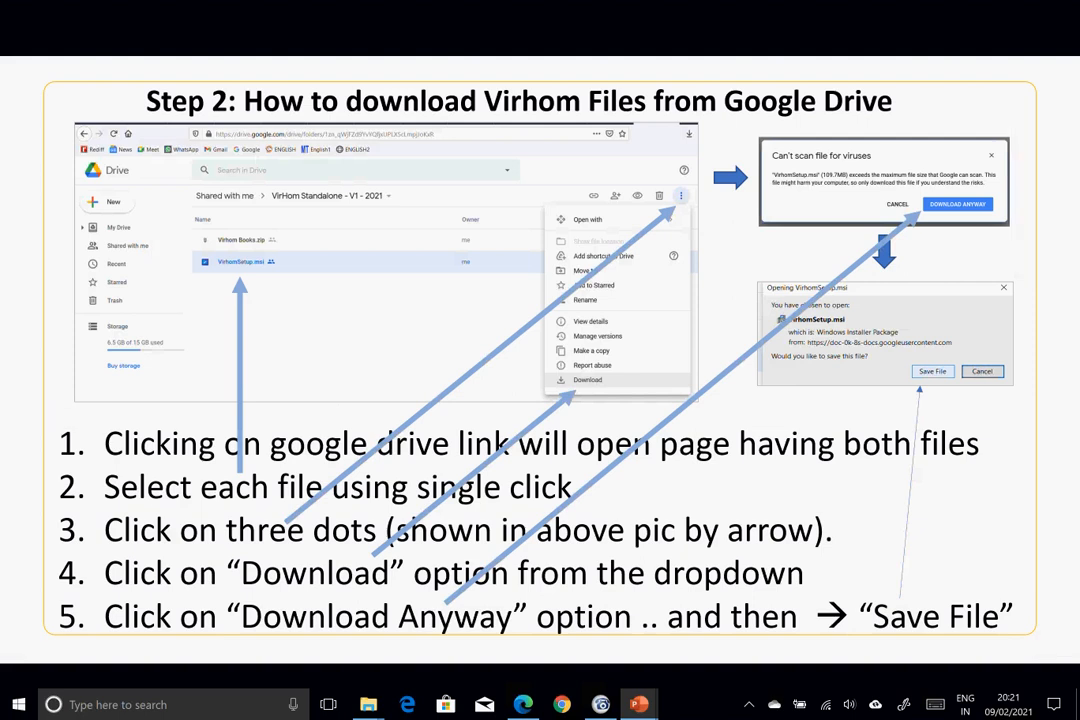
{"action": "key", "text": "Right"}
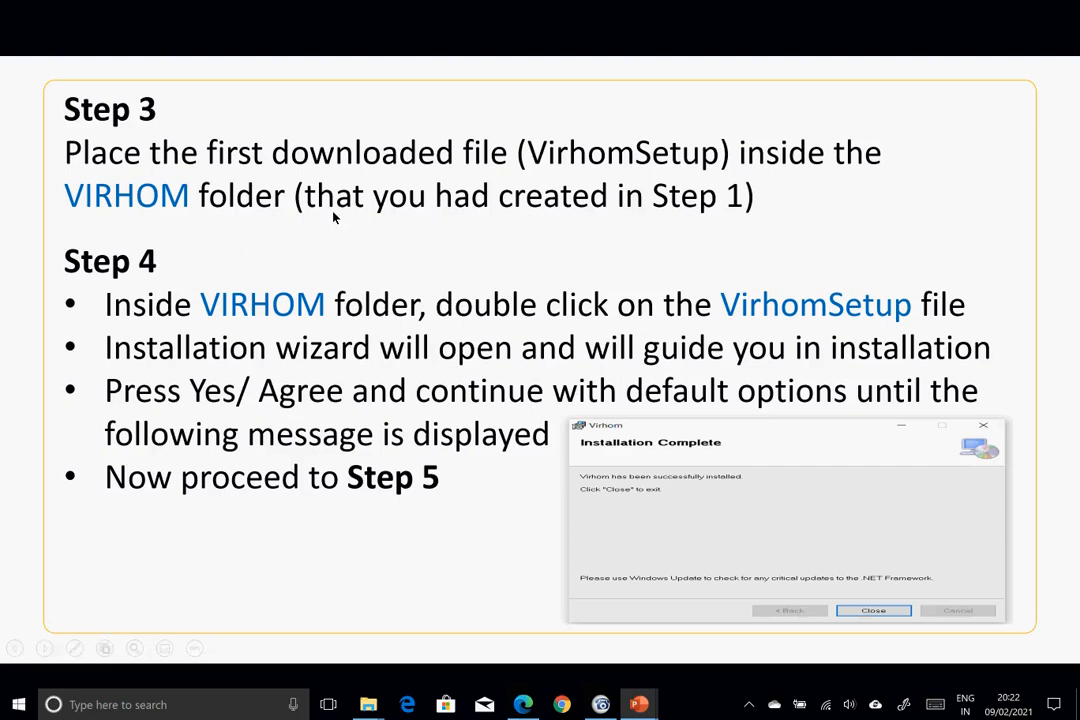
- Paste the VirhomSetup installer into the Documents\VirHom folder
{"action": "key", "text": "alt+Tab"}
{"action": "key", "text": "alt+Tab"}
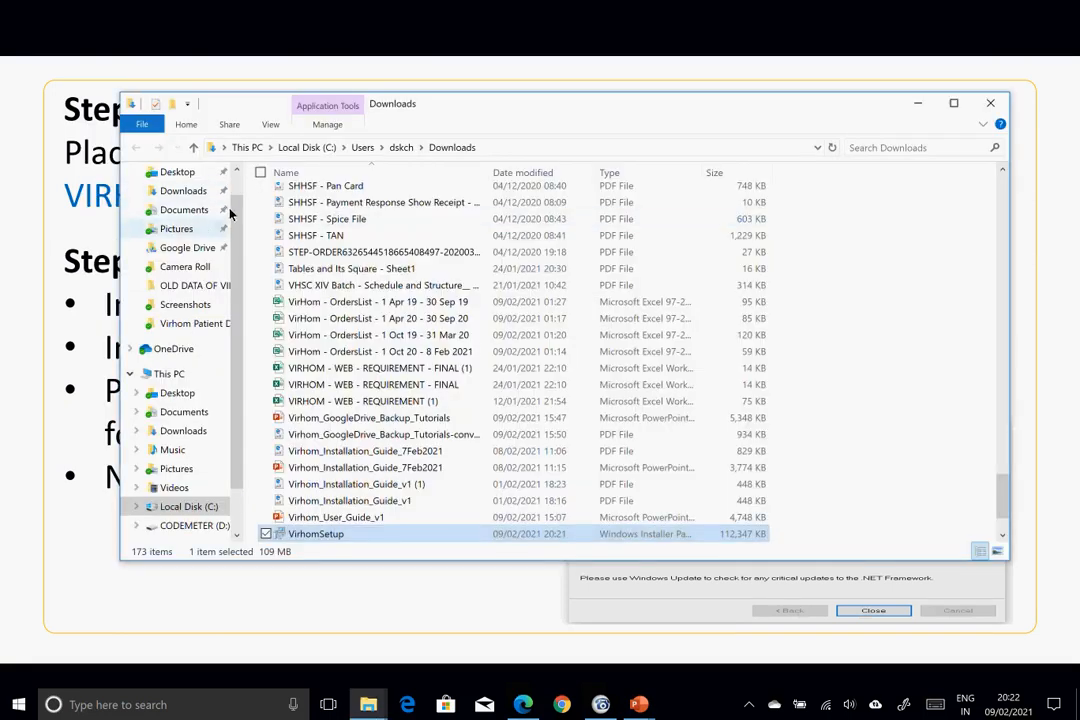
{"action": "left_click", "coordinate": [215, 413]}
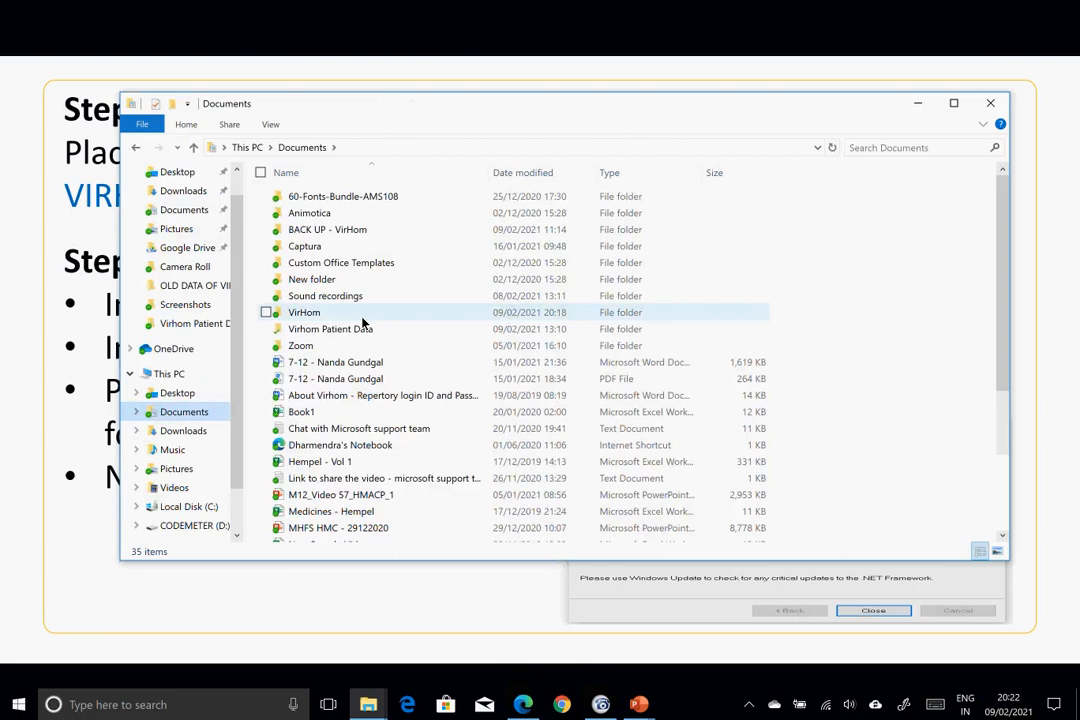
{"action": "double_click", "coordinate": [367, 316]}
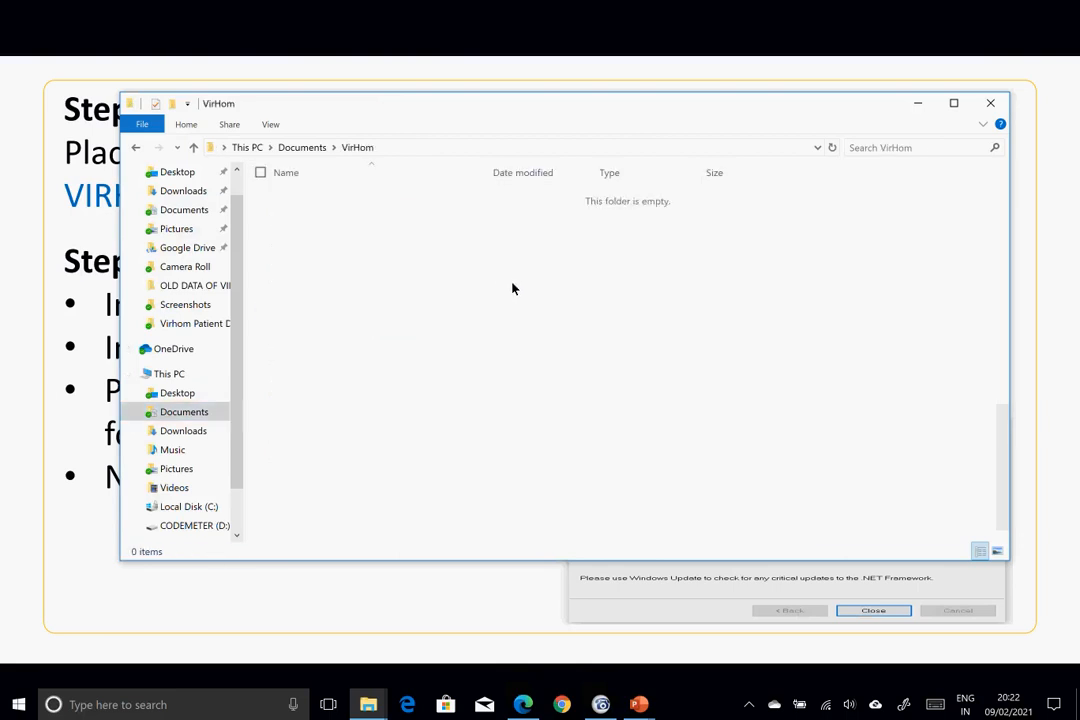
{"action": "key", "text": "ctrl+v"}
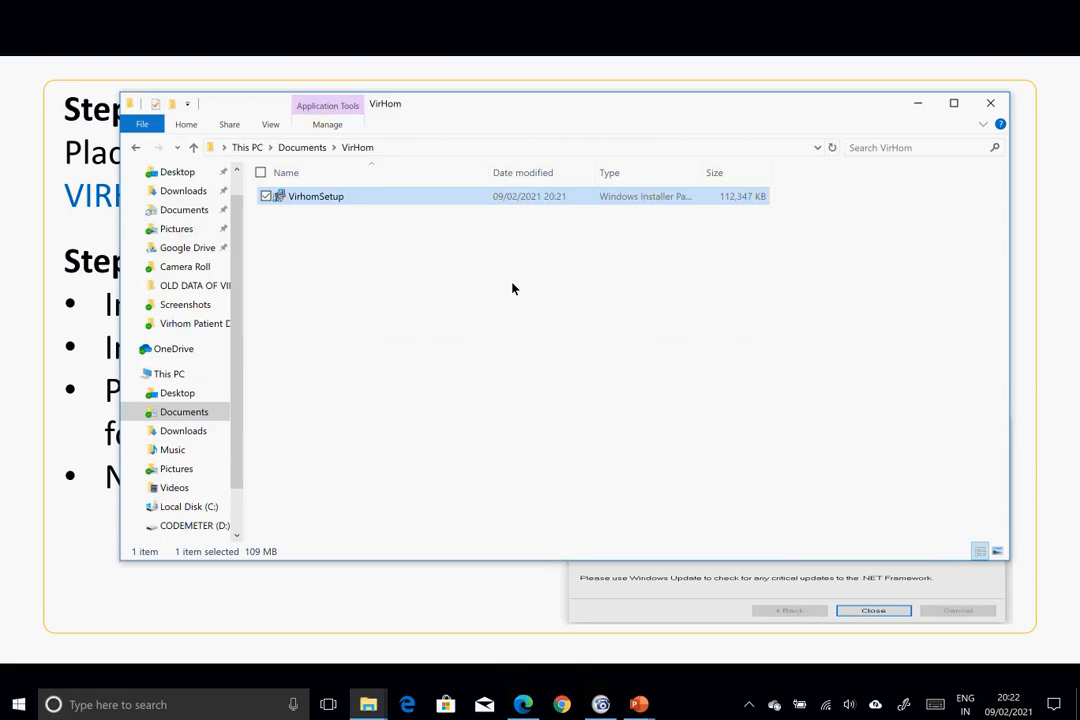
- Check the Step 4 slide, then bring the VirHom folder window back in front
{"action": "key", "text": "super+Tab"}
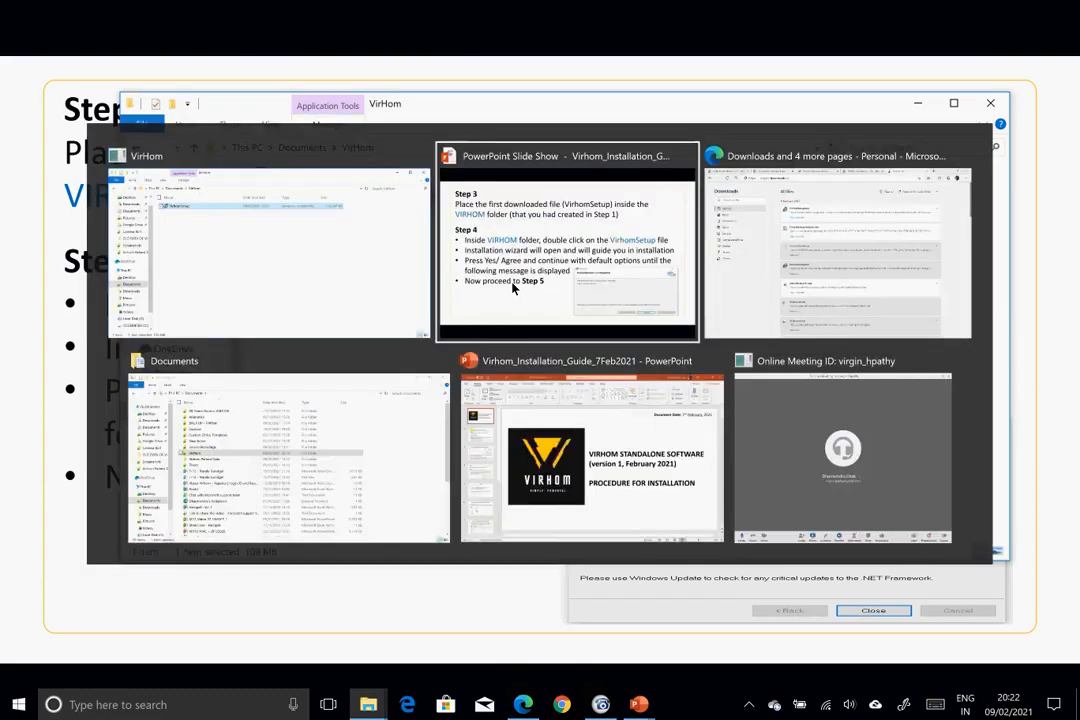
{"action": "left_click", "coordinate": [542, 229]}
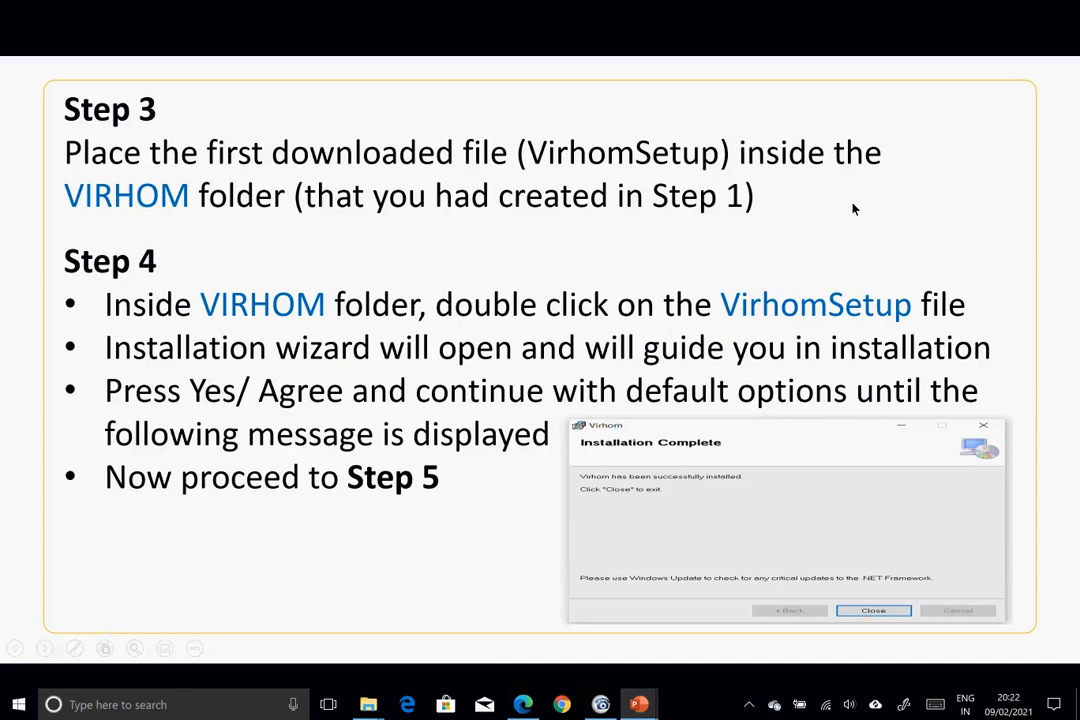
{"action": "key", "text": "alt+Tab"}
{"action": "key", "text": "alt+Tab"}
{"action": "key", "text": "alt+Tab"}
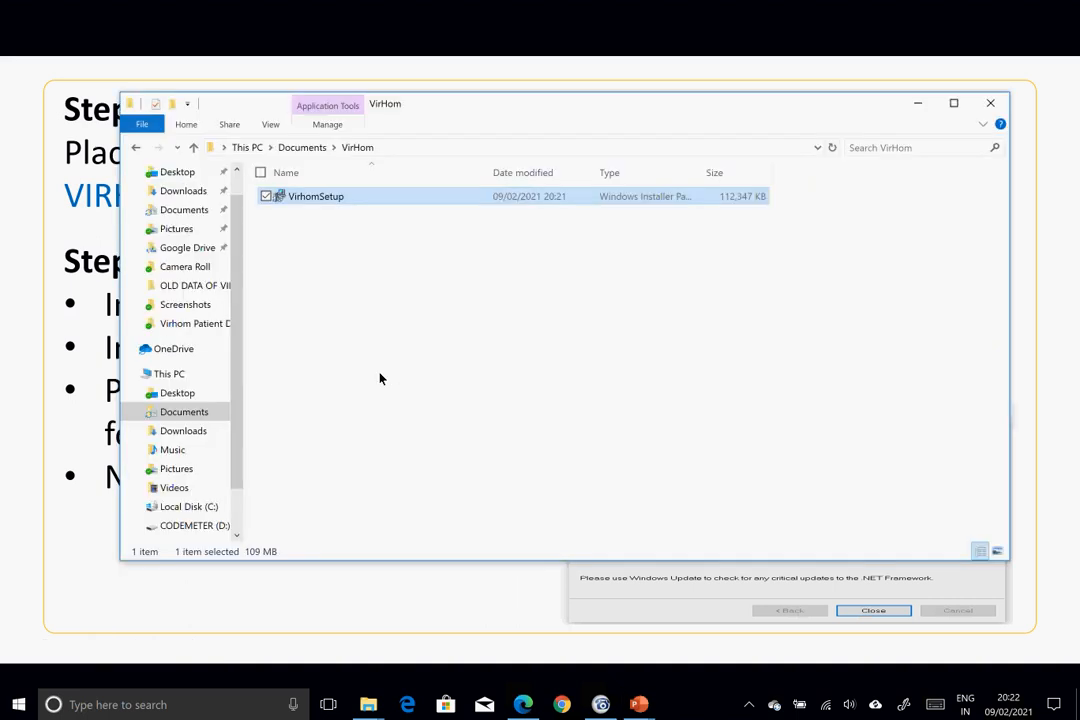
- Launch VirhomSetup and let it past SmartScreen using More info and Run anyway
{"action": "double_click", "coordinate": [298, 201]}
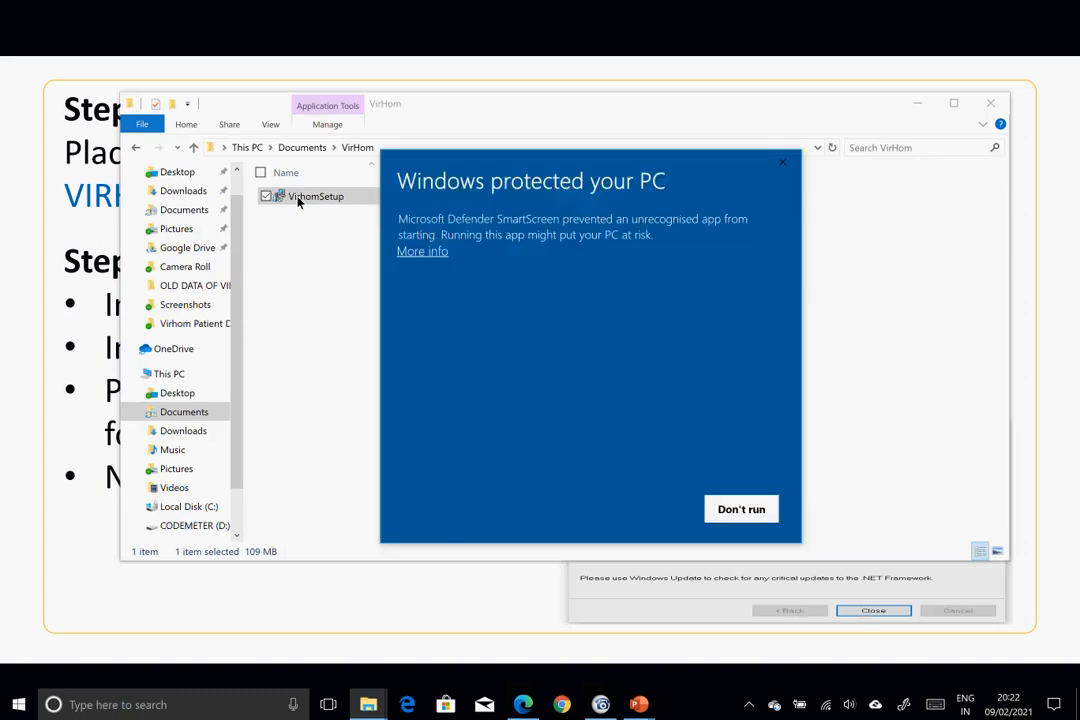
{"action": "left_click", "coordinate": [432, 253]}
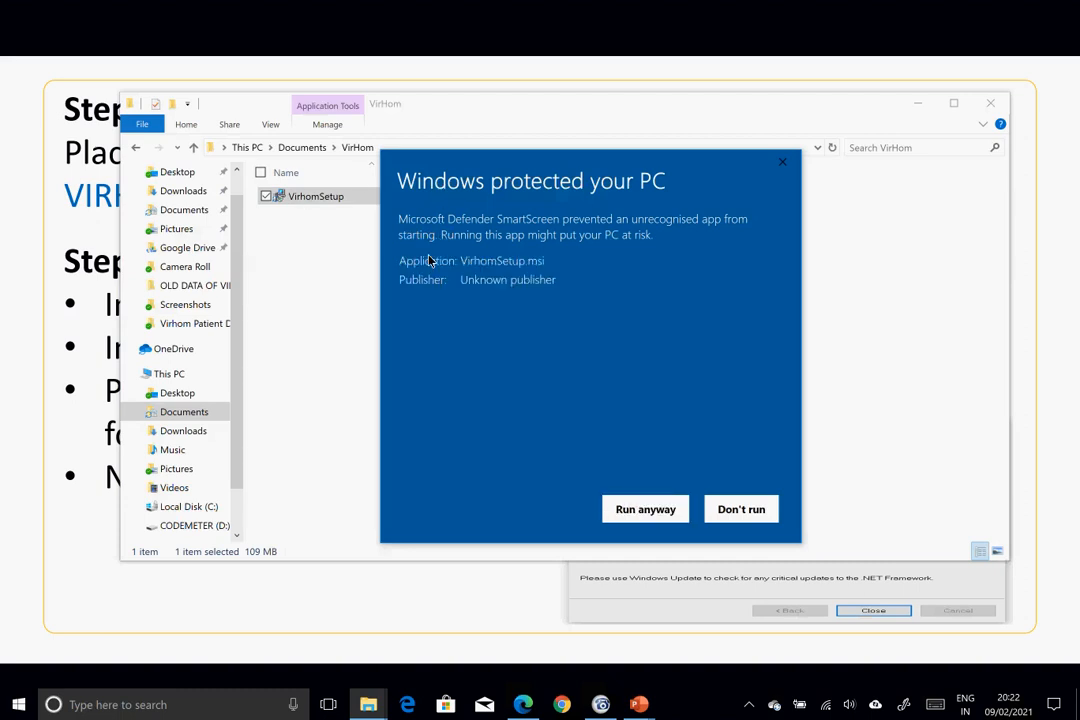
{"action": "left_click", "coordinate": [645, 512]}
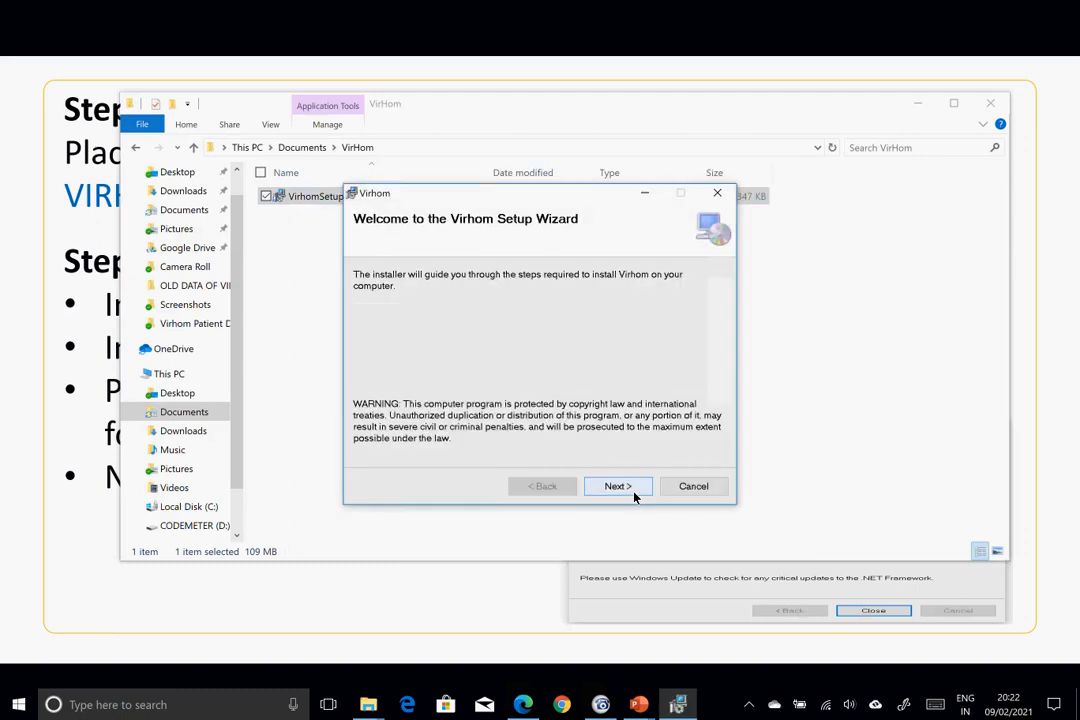
- Go past the Welcome page with the default C:\Program Files (x86)\VirginHomeopathy\Virhom\ folder to the License Agreement
{"action": "left_click", "coordinate": [617, 486]}
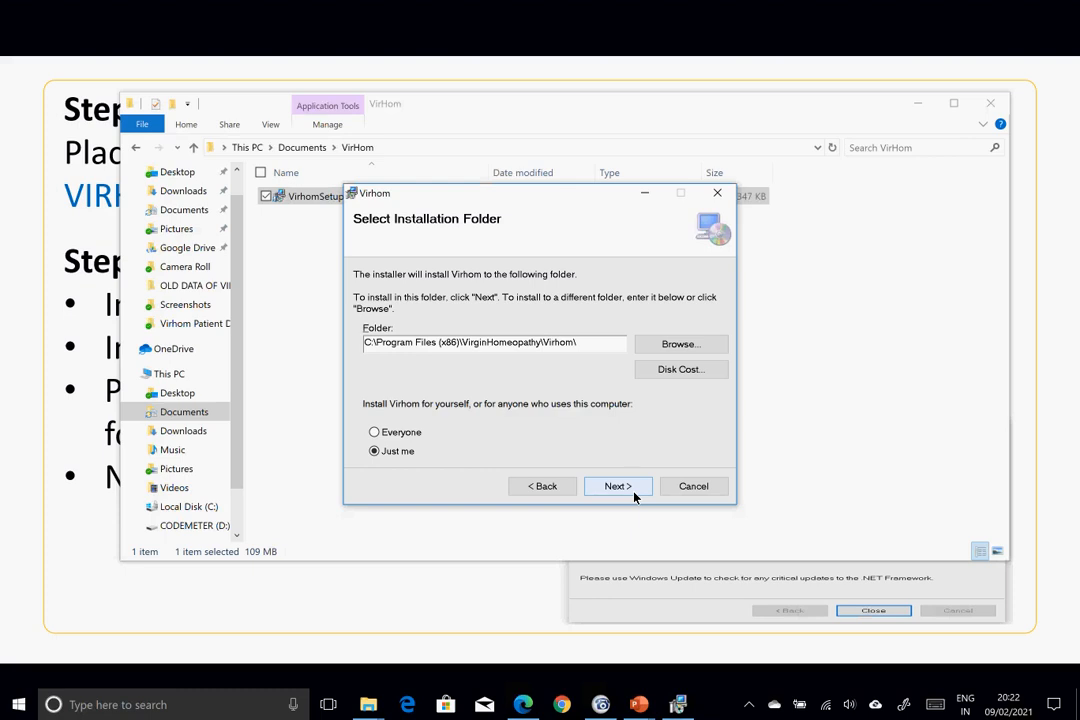
{"action": "left_click", "coordinate": [633, 493]}
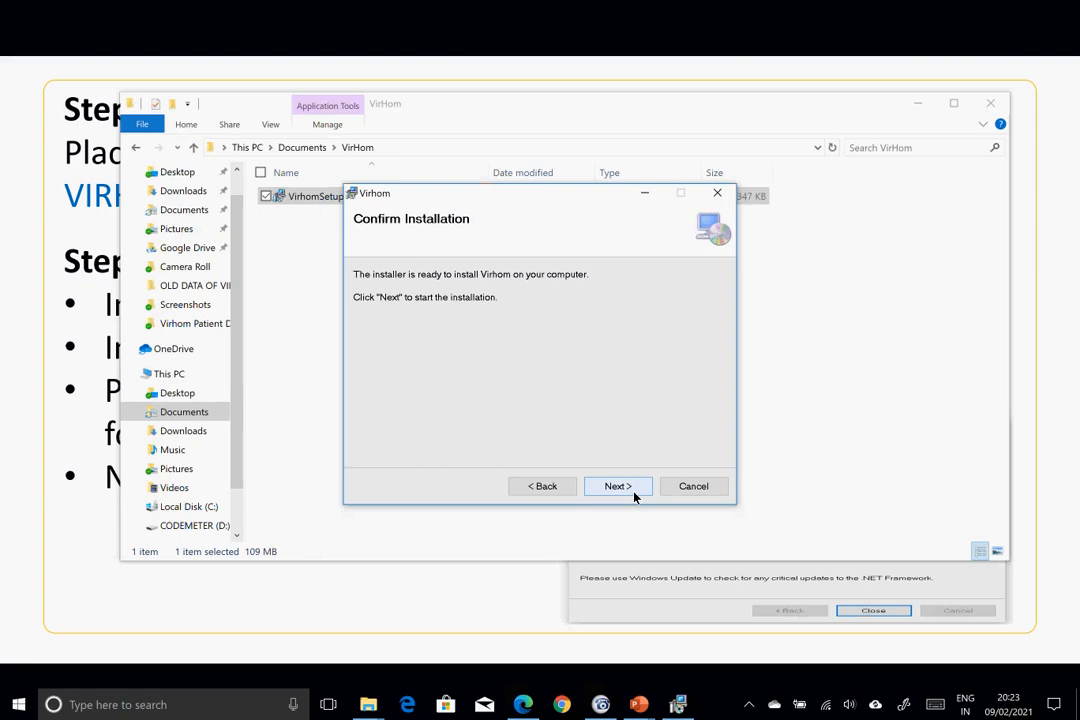
{"action": "left_click", "coordinate": [617, 486]}
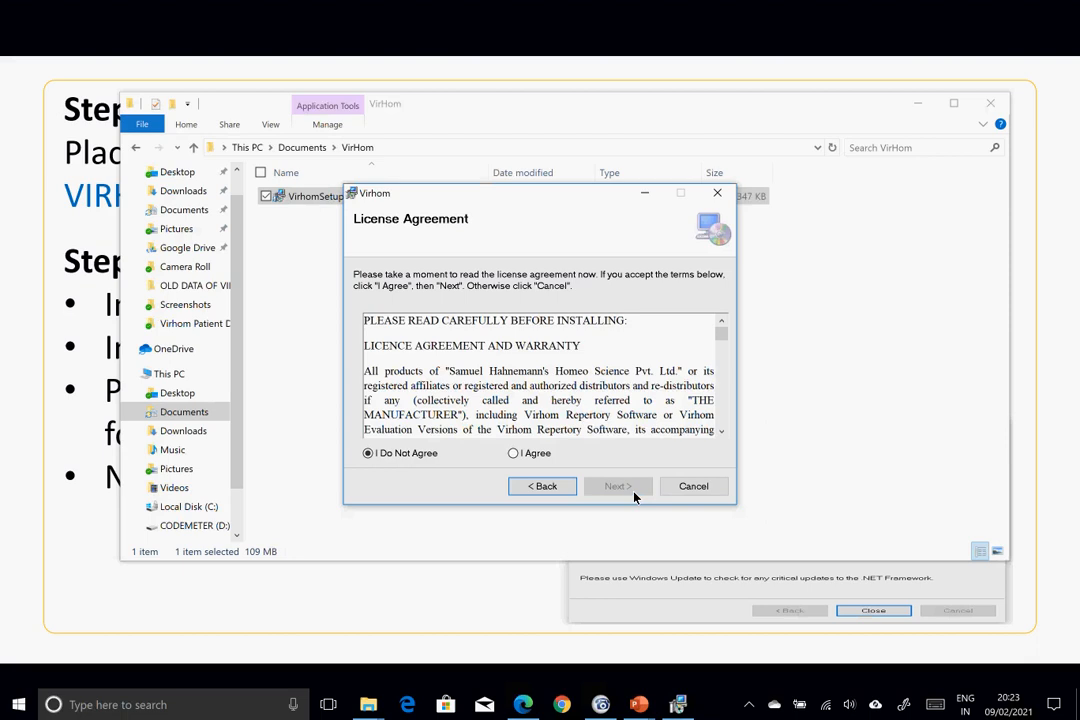
{"action": "left_click", "coordinate": [722, 431]}
{"action": "left_click", "coordinate": [722, 431]}
{"action": "left_click", "coordinate": [722, 431]}
{"action": "left_click", "coordinate": [722, 431]}
{"action": "left_click", "coordinate": [722, 431]}
{"action": "left_click", "coordinate": [722, 431]}
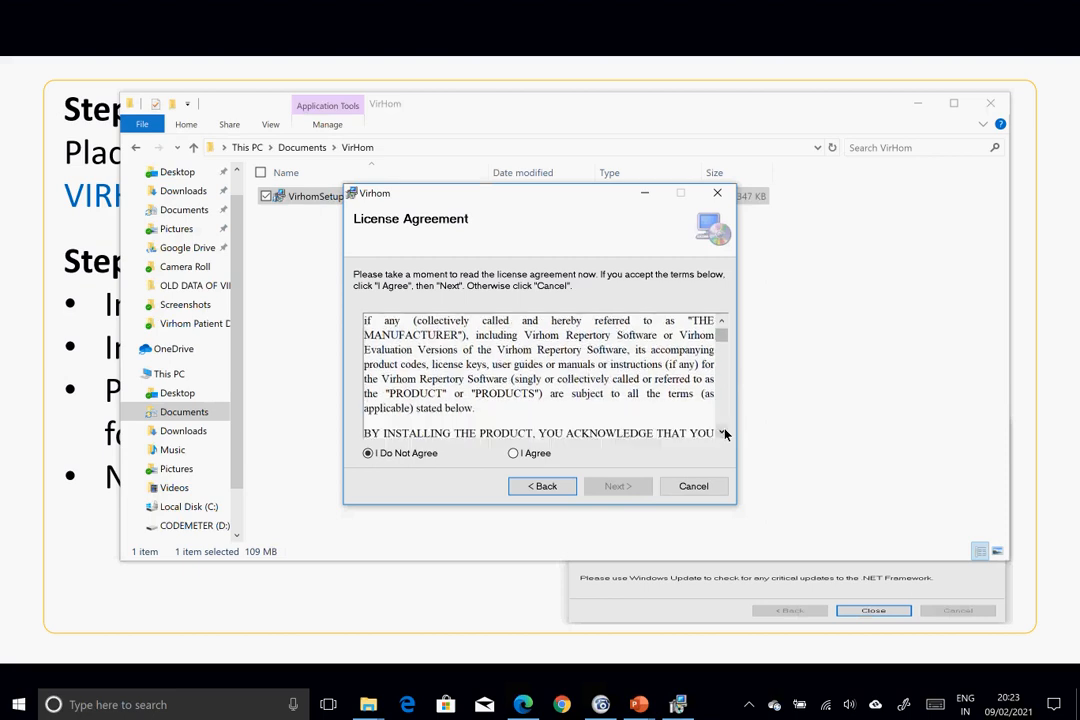
{"action": "left_click", "coordinate": [722, 431]}
{"action": "left_click", "coordinate": [722, 431]}
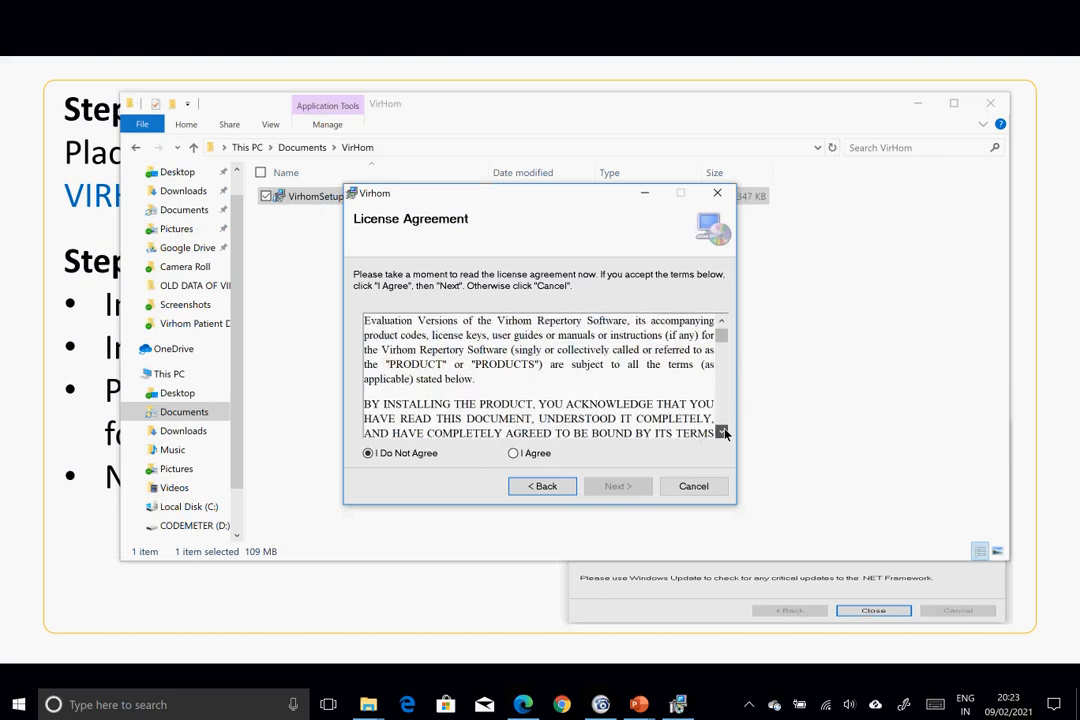
{"action": "left_click", "coordinate": [722, 431]}
{"action": "left_click", "coordinate": [722, 431]}
{"action": "left_click", "coordinate": [722, 431]}
{"action": "left_click", "coordinate": [722, 431]}
{"action": "left_click", "coordinate": [722, 431]}
{"action": "left_click", "coordinate": [722, 431]}
{"action": "left_click", "coordinate": [722, 431]}
{"action": "left_click", "coordinate": [722, 431]}
{"action": "left_click", "coordinate": [722, 431]}
{"action": "left_click", "coordinate": [722, 431]}
{"action": "left_click", "coordinate": [722, 431]}
{"action": "left_click", "coordinate": [722, 431]}
{"action": "left_click", "coordinate": [722, 431]}
{"action": "left_click", "coordinate": [722, 431]}
{"action": "left_click", "coordinate": [722, 431]}
{"action": "left_click", "coordinate": [722, 431]}
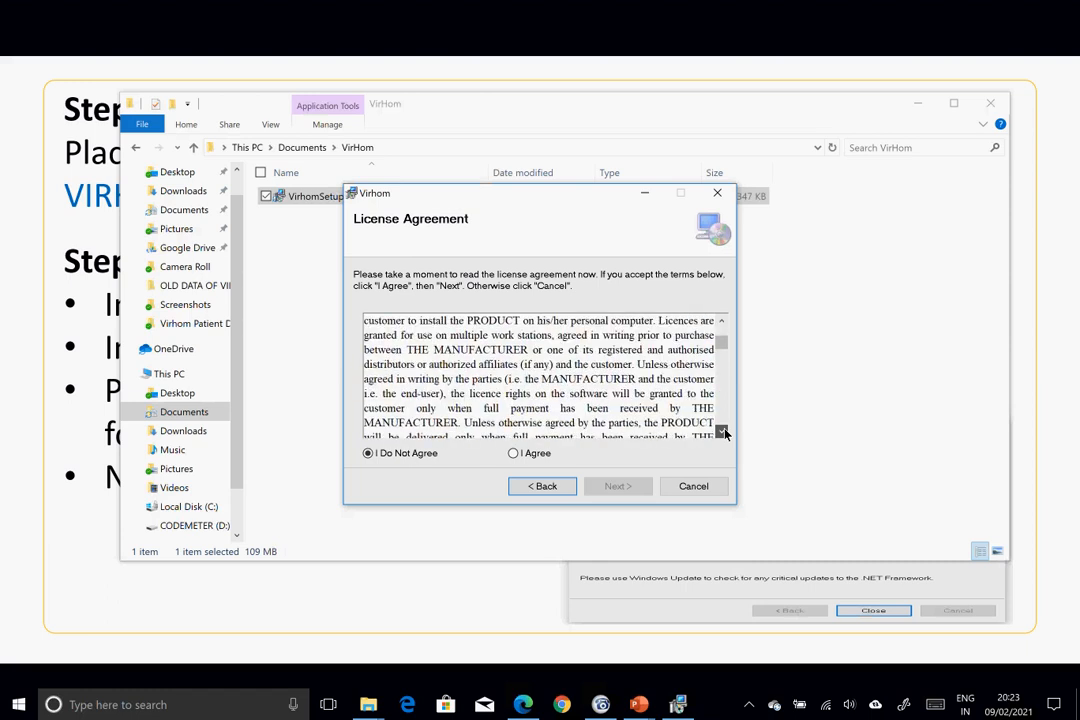
{"action": "left_click", "coordinate": [722, 431]}
{"action": "left_click", "coordinate": [722, 432]}
{"action": "left_click", "coordinate": [722, 432]}
{"action": "left_click", "coordinate": [722, 432]}
{"action": "left_click", "coordinate": [722, 431]}
{"action": "left_click", "coordinate": [722, 431]}
{"action": "left_click", "coordinate": [722, 431]}
{"action": "left_click", "coordinate": [722, 431]}
{"action": "left_click", "coordinate": [722, 431]}
{"action": "left_click", "coordinate": [722, 431]}
{"action": "left_click", "coordinate": [722, 431]}
{"action": "left_click", "coordinate": [722, 431]}
{"action": "left_click", "coordinate": [722, 431]}
{"action": "left_click", "coordinate": [722, 431]}
{"action": "left_click", "coordinate": [722, 431]}
{"action": "left_click", "coordinate": [722, 431]}
{"action": "left_click", "coordinate": [722, 431]}
{"action": "left_click", "coordinate": [722, 431]}
{"action": "left_click", "coordinate": [722, 431]}
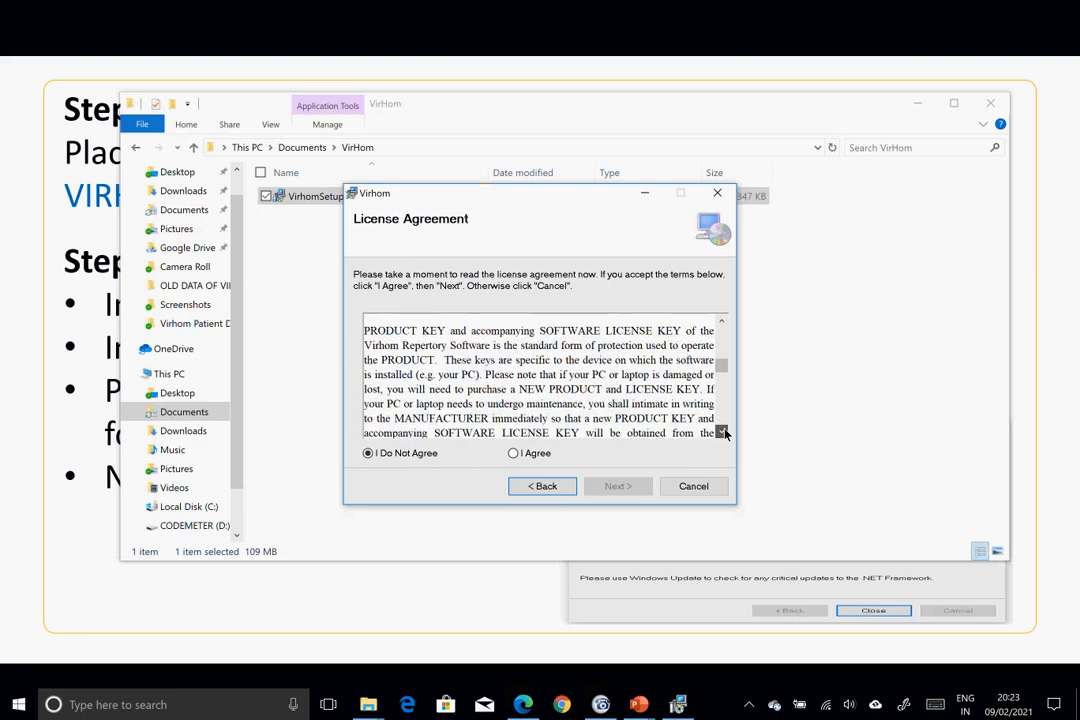
{"action": "left_click", "coordinate": [722, 431]}
{"action": "left_click", "coordinate": [722, 431]}
{"action": "left_click", "coordinate": [722, 431]}
{"action": "left_click", "coordinate": [722, 431]}
{"action": "left_click", "coordinate": [722, 431]}
{"action": "left_click", "coordinate": [722, 431]}
{"action": "left_click", "coordinate": [722, 431]}
{"action": "left_click", "coordinate": [722, 431]}
{"action": "left_click", "coordinate": [722, 431]}
{"action": "left_click", "coordinate": [722, 431]}
{"action": "left_click", "coordinate": [722, 431]}
{"action": "left_click", "coordinate": [722, 431]}
{"action": "left_click", "coordinate": [722, 431]}
{"action": "left_click", "coordinate": [722, 431]}
{"action": "left_click", "coordinate": [722, 431]}
{"action": "left_click", "coordinate": [722, 431]}
{"action": "left_click", "coordinate": [722, 431]}
{"action": "left_click", "coordinate": [722, 431]}
{"action": "left_click", "coordinate": [722, 431]}
{"action": "left_click", "coordinate": [722, 431]}
{"action": "left_click", "coordinate": [722, 431]}
{"action": "left_click", "coordinate": [722, 431]}
{"action": "left_click", "coordinate": [722, 431]}
{"action": "left_click", "coordinate": [722, 431]}
{"action": "left_click", "coordinate": [722, 431]}
{"action": "left_click", "coordinate": [722, 431]}
{"action": "left_click", "coordinate": [722, 431]}
{"action": "left_click", "coordinate": [722, 431]}
{"action": "left_click", "coordinate": [722, 431]}
{"action": "left_click", "coordinate": [722, 431]}
{"action": "left_click", "coordinate": [722, 431]}
{"action": "left_click", "coordinate": [722, 431]}
{"action": "left_click", "coordinate": [722, 431]}
{"action": "left_click", "coordinate": [722, 431]}
{"action": "left_click", "coordinate": [722, 431]}
{"action": "left_click", "coordinate": [722, 431]}
{"action": "left_click", "coordinate": [722, 431]}
{"action": "left_click", "coordinate": [722, 431]}
{"action": "left_click", "coordinate": [722, 431]}
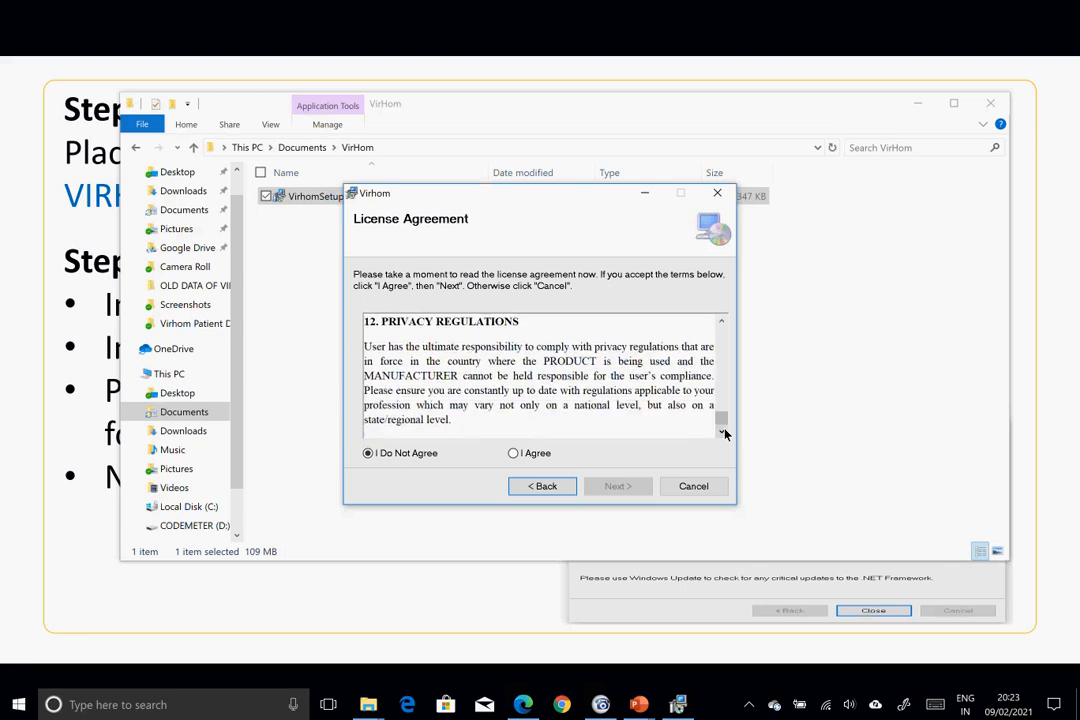
- Accept the licence with I Agree, install Virhom, and close the finished wizard
{"action": "left_click", "coordinate": [513, 454]}
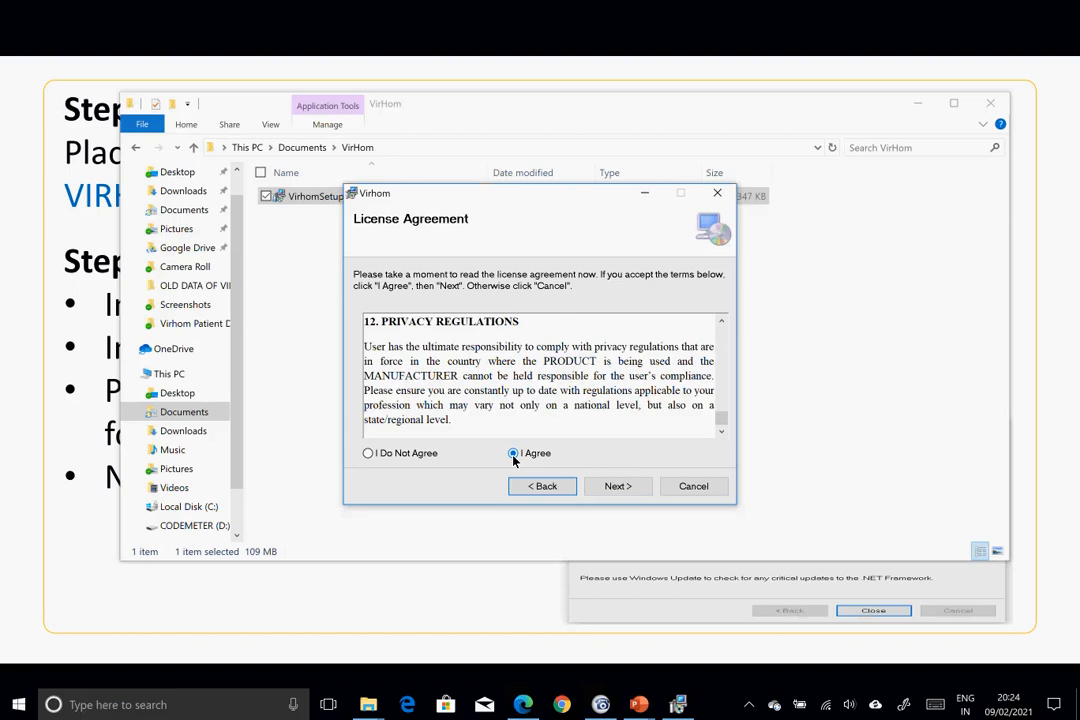
{"action": "left_click", "coordinate": [617, 487]}
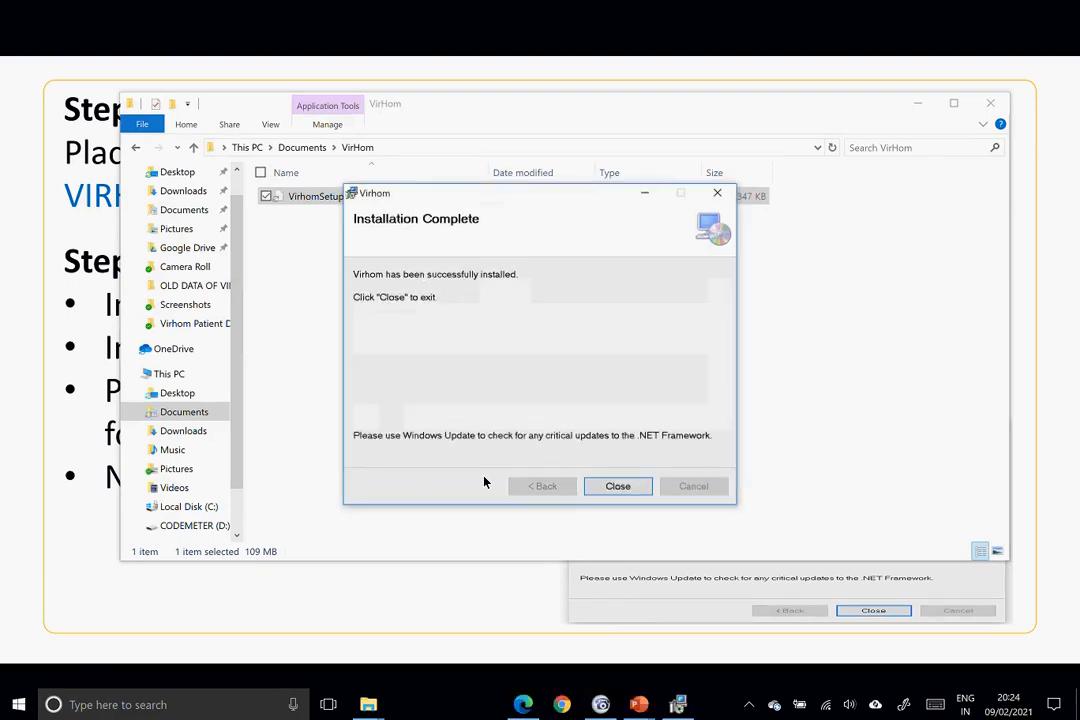
{"action": "left_click", "coordinate": [618, 486]}
- Advance the slide show to the Step 5 slide, then bring Edge's Downloads page forward
{"action": "key", "text": "alt+Tab"}
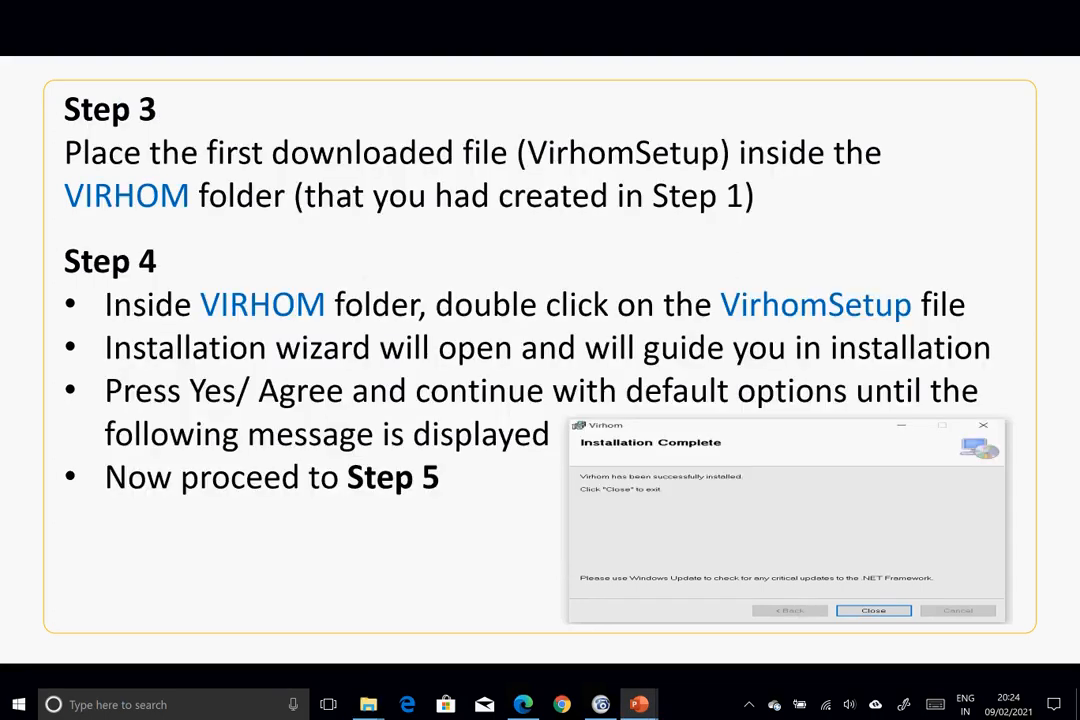
{"action": "key", "text": "Right"}
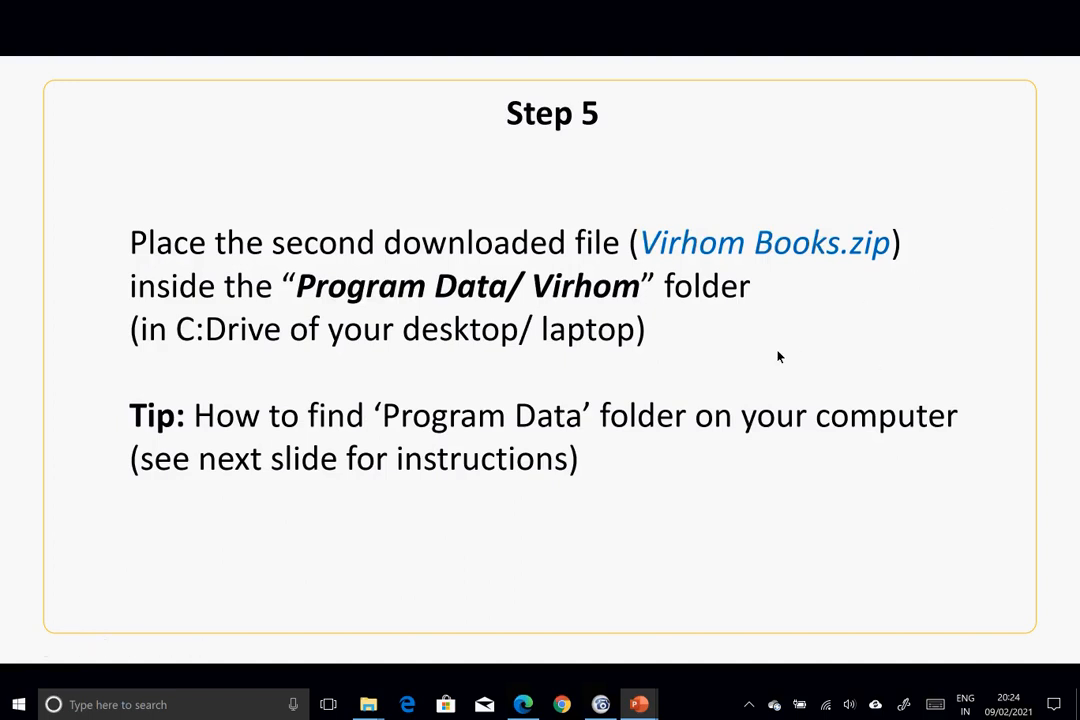
{"action": "key", "text": "alt+Tab"}
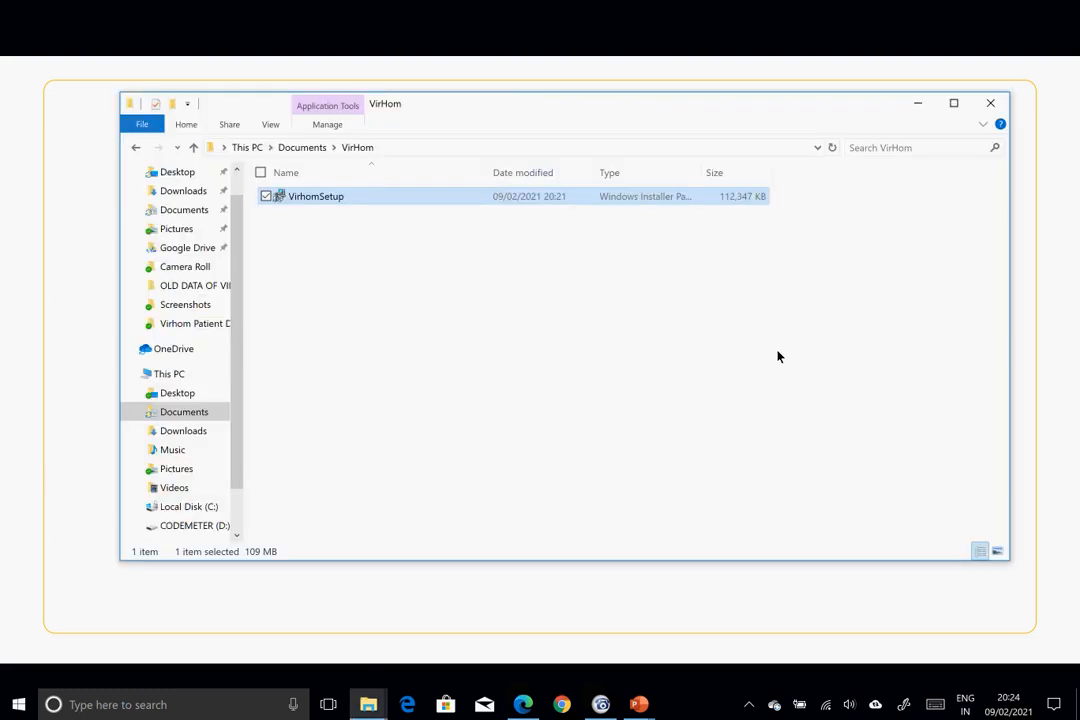
{"action": "key", "text": "alt+Tab"}
{"action": "key", "text": "alt+Tab"}
{"action": "key", "text": "alt+Tab"}
{"action": "key", "text": "alt+Tab"}
{"action": "key", "text": "alt+Tab"}
{"action": "key", "text": "alt+Tab"}
{"action": "key", "text": "alt+Tab"}
{"action": "key", "text": "alt+Tab"}
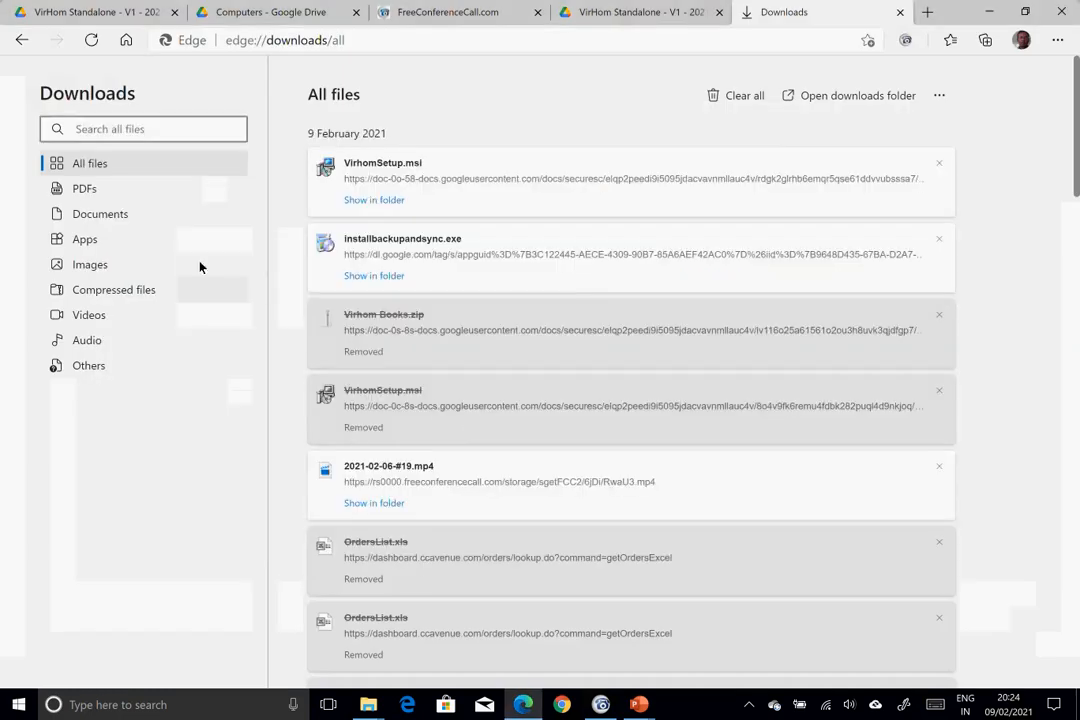
- Request the download of the 814 MB Virhom Books.zip from the VirHom Standalone Drive folder
{"action": "left_click", "coordinate": [615, 12]}
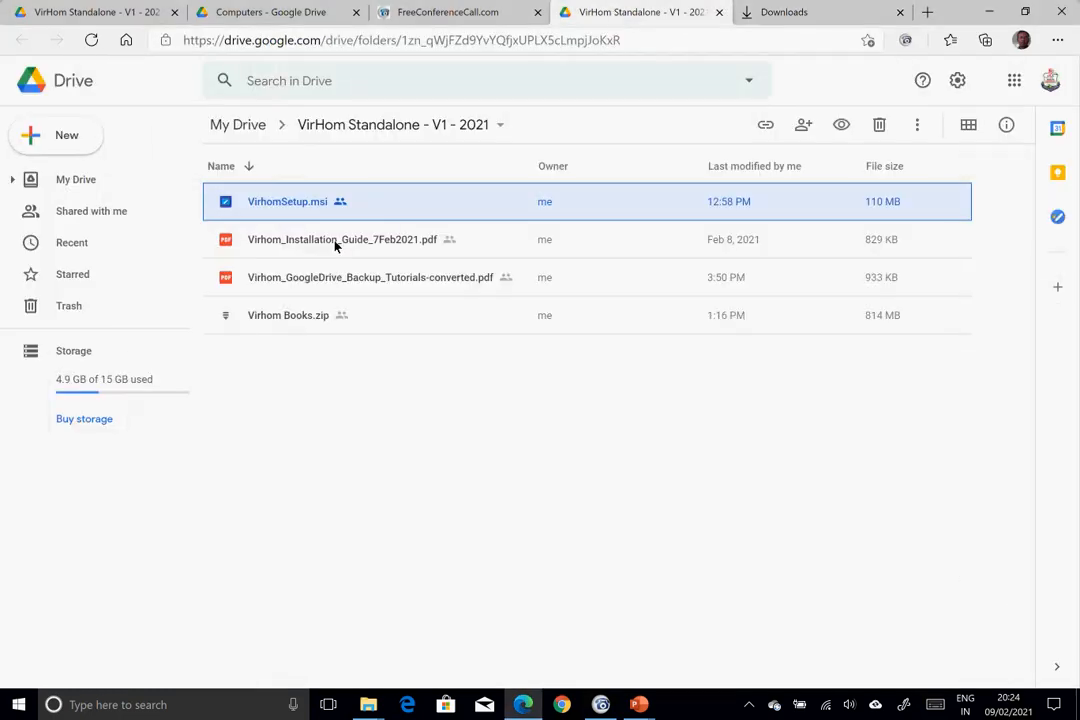
{"action": "left_click", "coordinate": [277, 318]}
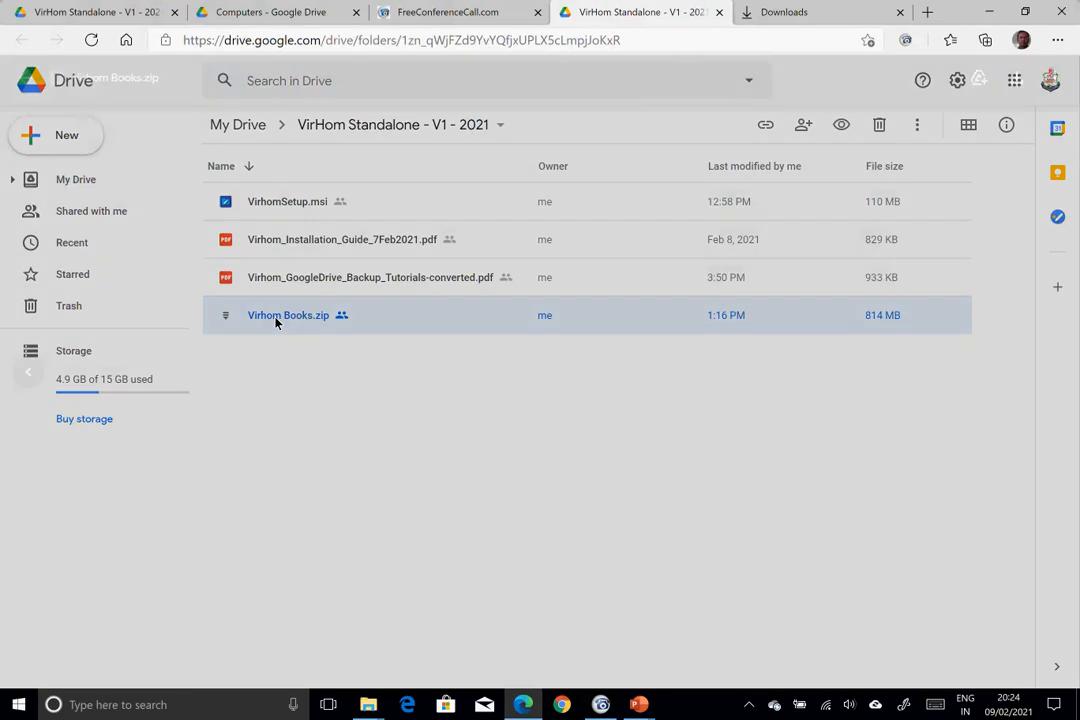
{"action": "double_click", "coordinate": [277, 318]}
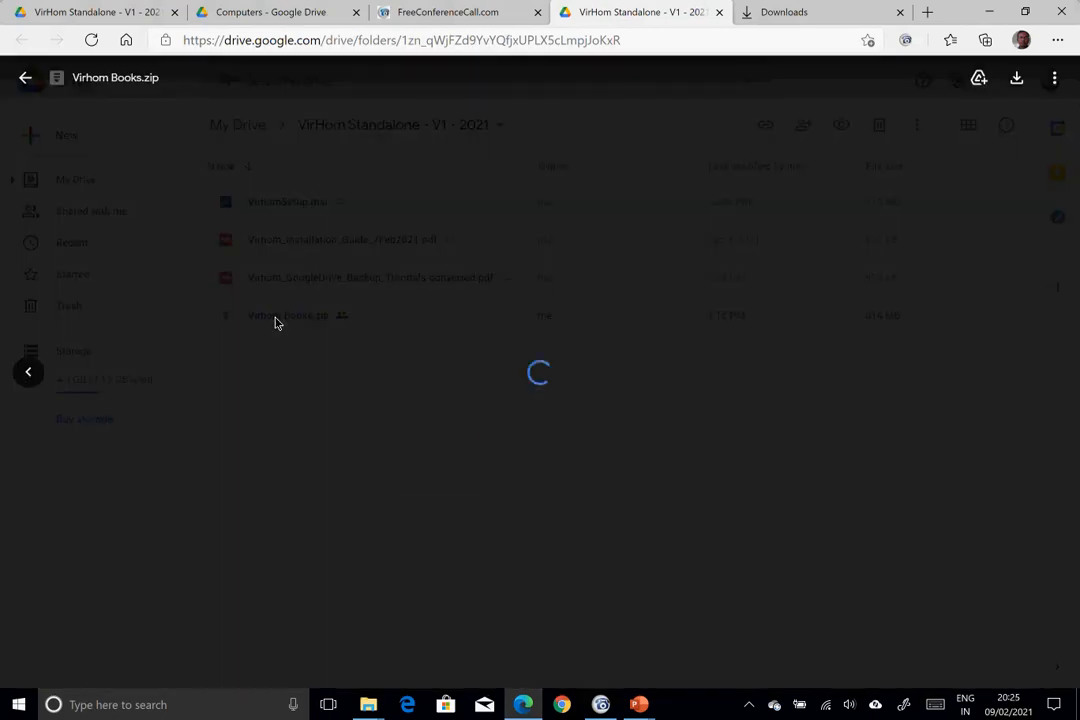
{"action": "left_click", "coordinate": [29, 81]}
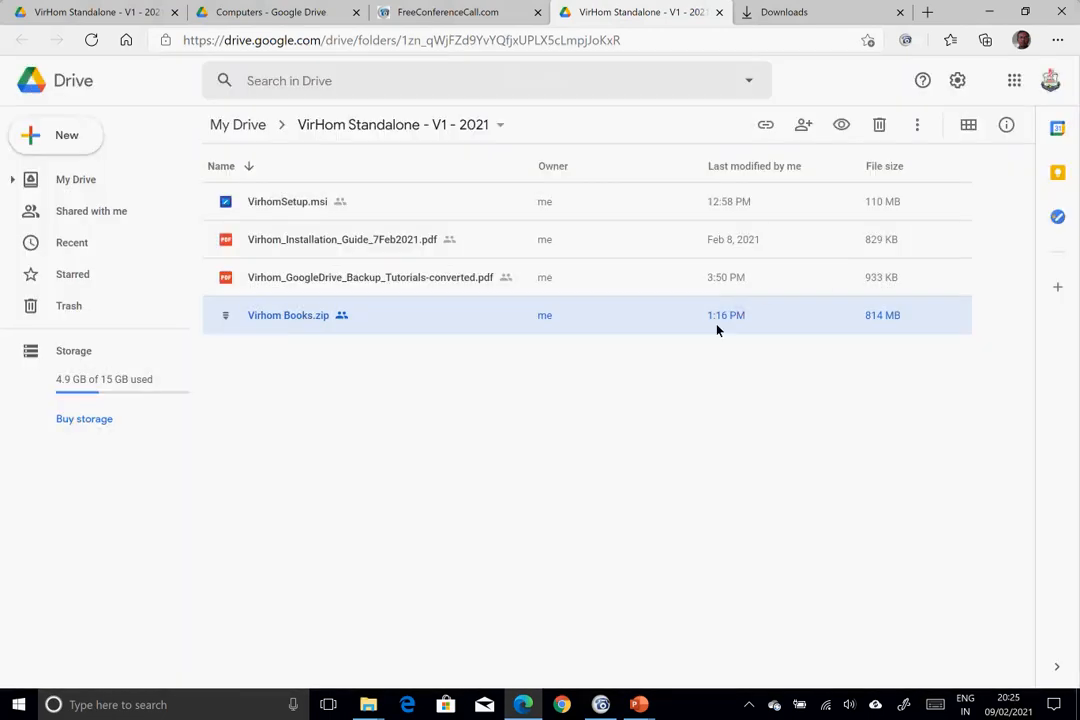
{"action": "left_click", "coordinate": [917, 126]}
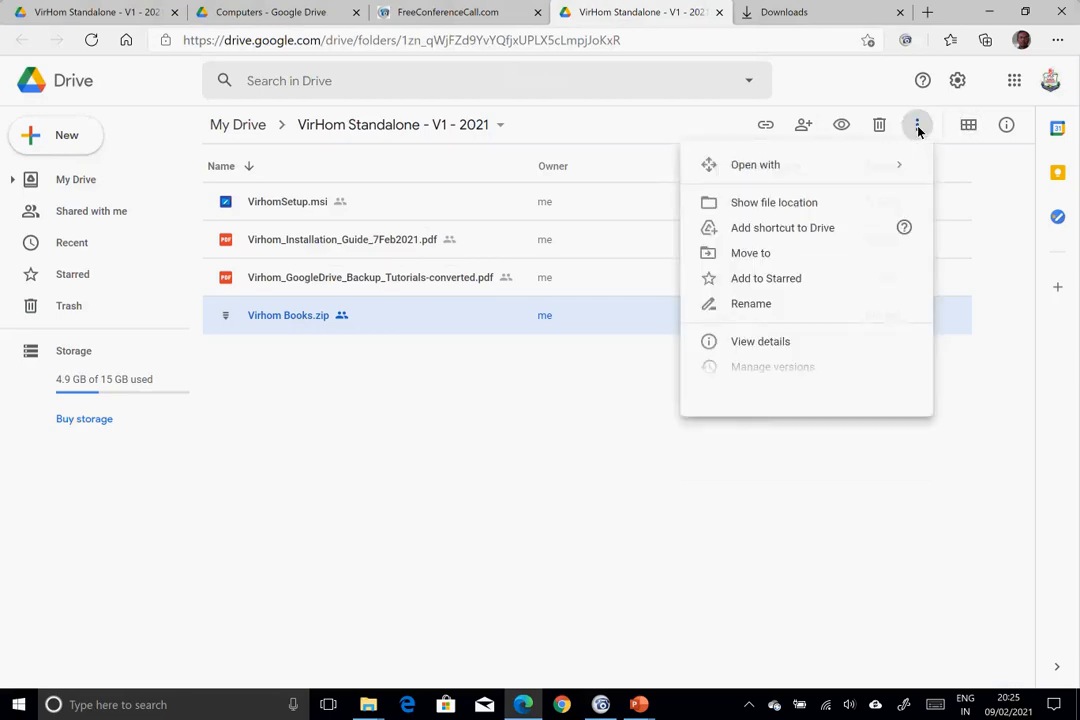
{"action": "left_click", "coordinate": [771, 445]}
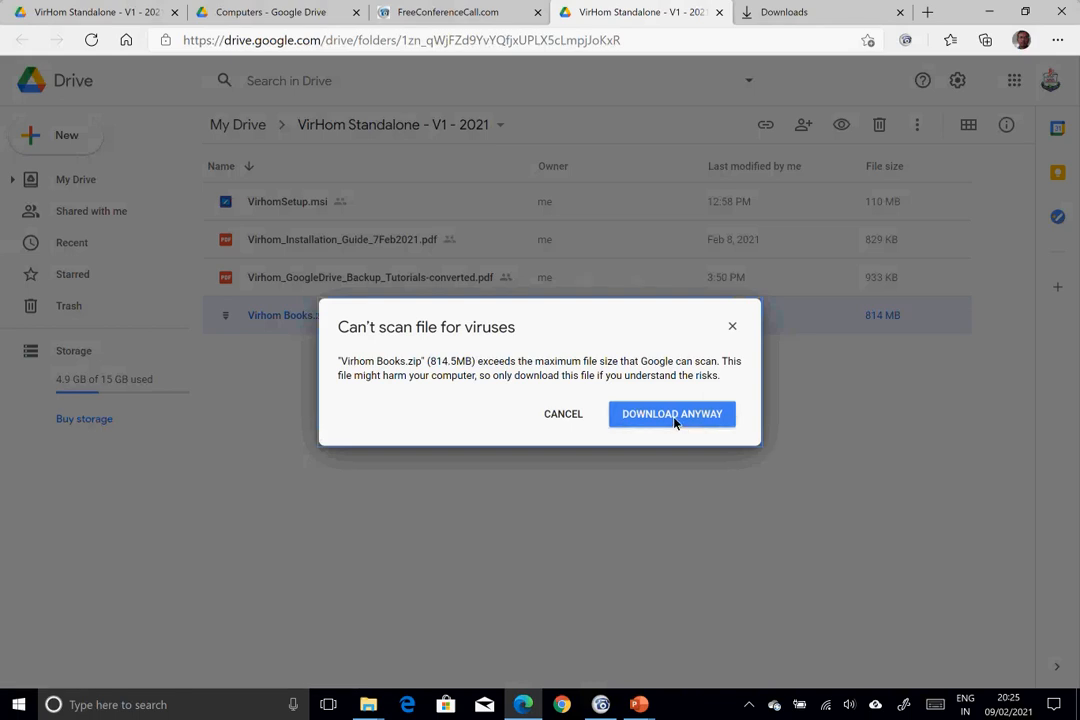
{"action": "key", "text": "alt+Tab"}
{"action": "key", "text": "alt+Tab"}
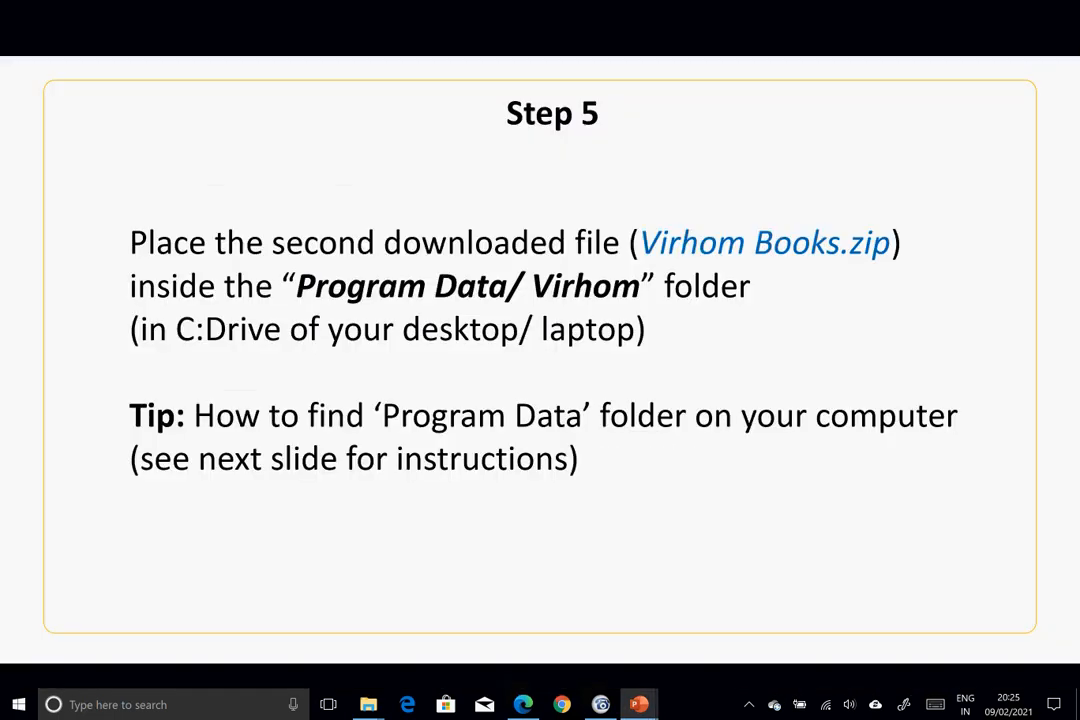
- Download Virhom Books.zip from Drive despite the virus-scan warning, then return to the Step 5 slide
{"action": "key", "text": "Right"}
{"action": "key", "text": "Left"}
{"action": "key", "text": "alt+Tab"}
{"action": "key", "text": "alt+Tab"}
{"action": "key", "text": "alt+Tab"}
{"action": "key", "text": "Tab"}
{"action": "left_click", "coordinate": [684, 422]}
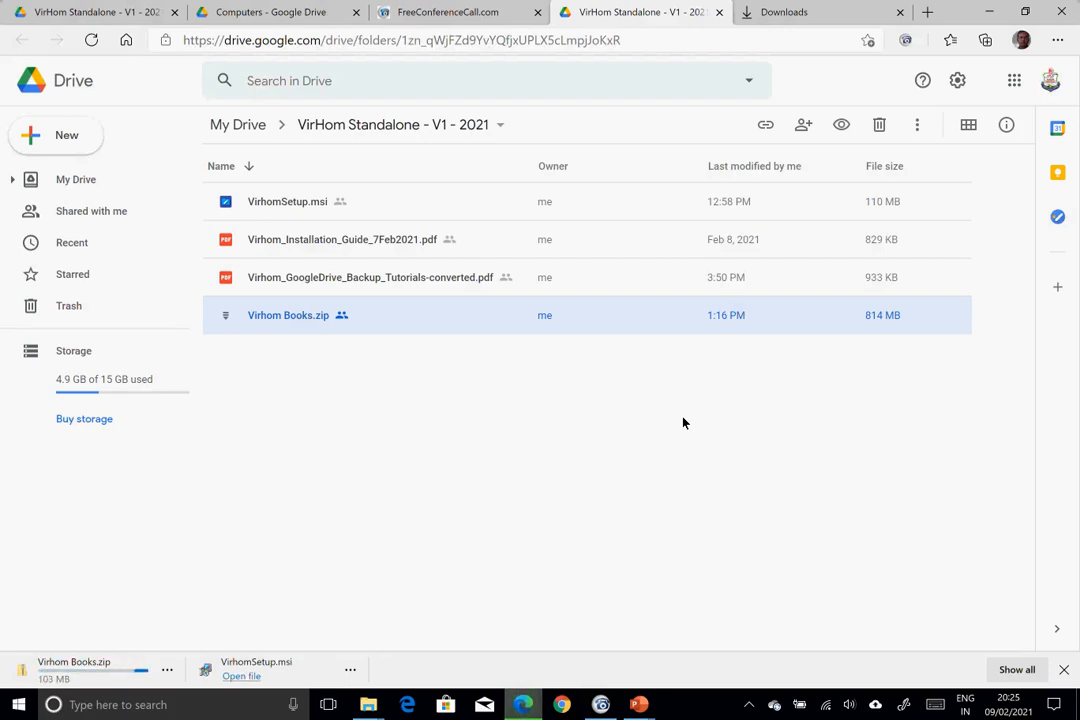
{"action": "key", "text": "alt+Tab"}
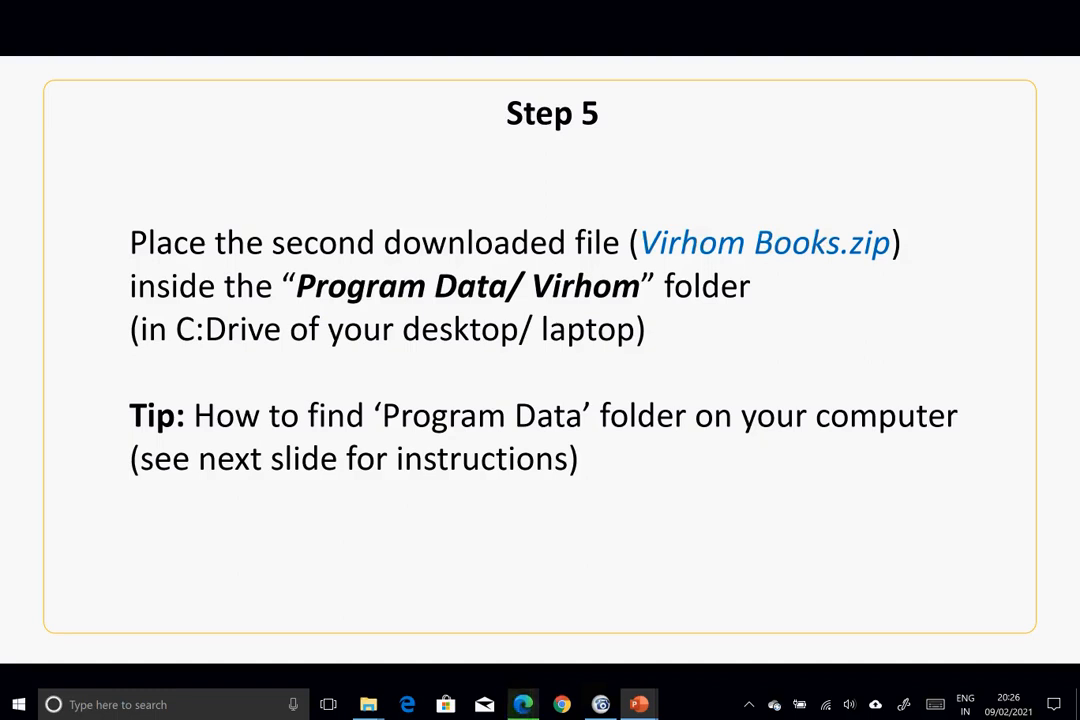
- Step through the Program Data help slides, including the hidden-folder slide, then bring Drive forward
{"action": "key", "text": "Right"}
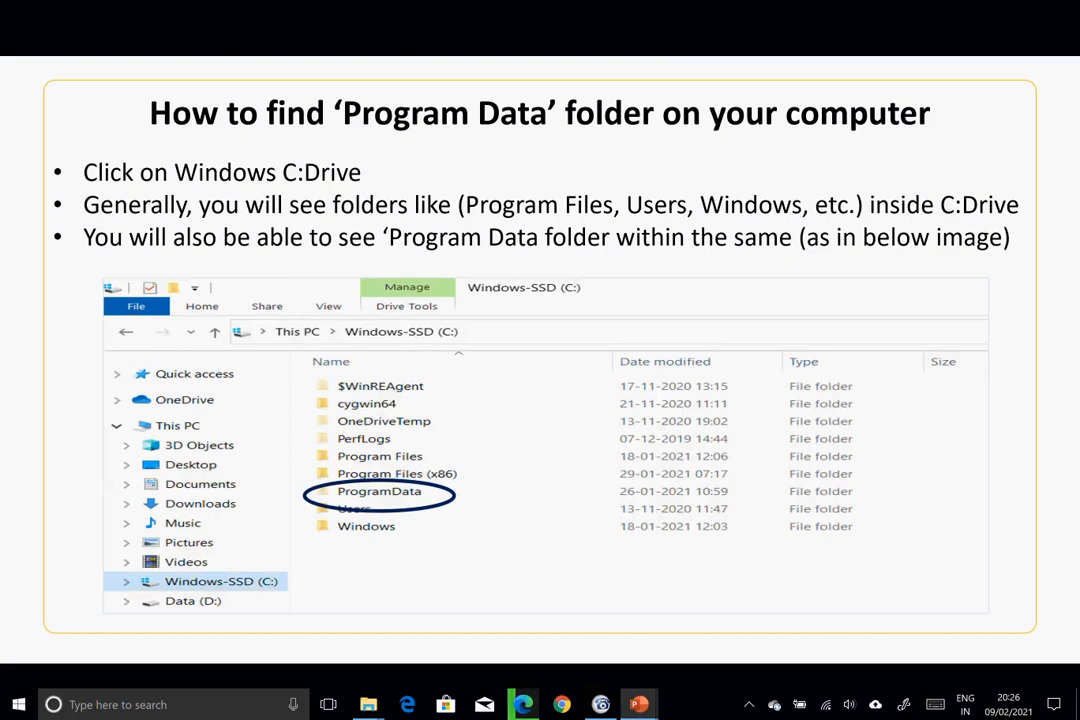
{"action": "key", "text": "Right"}
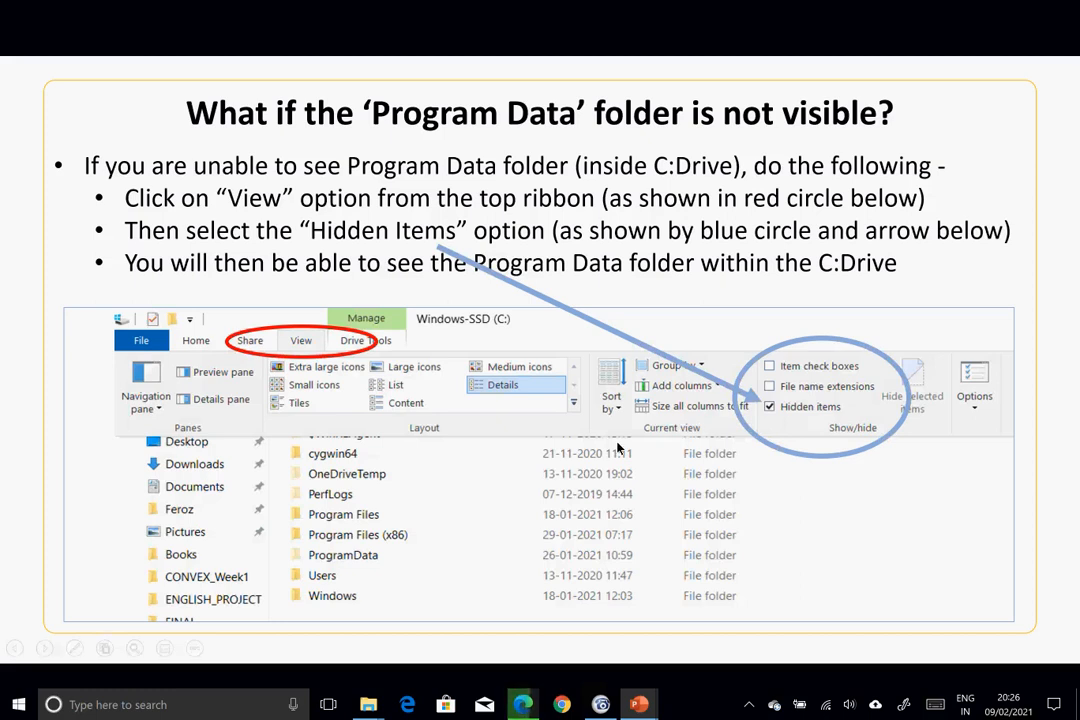
{"action": "key", "text": "Left"}
{"action": "key", "text": "Left"}
{"action": "key", "text": "alt+Tab"}
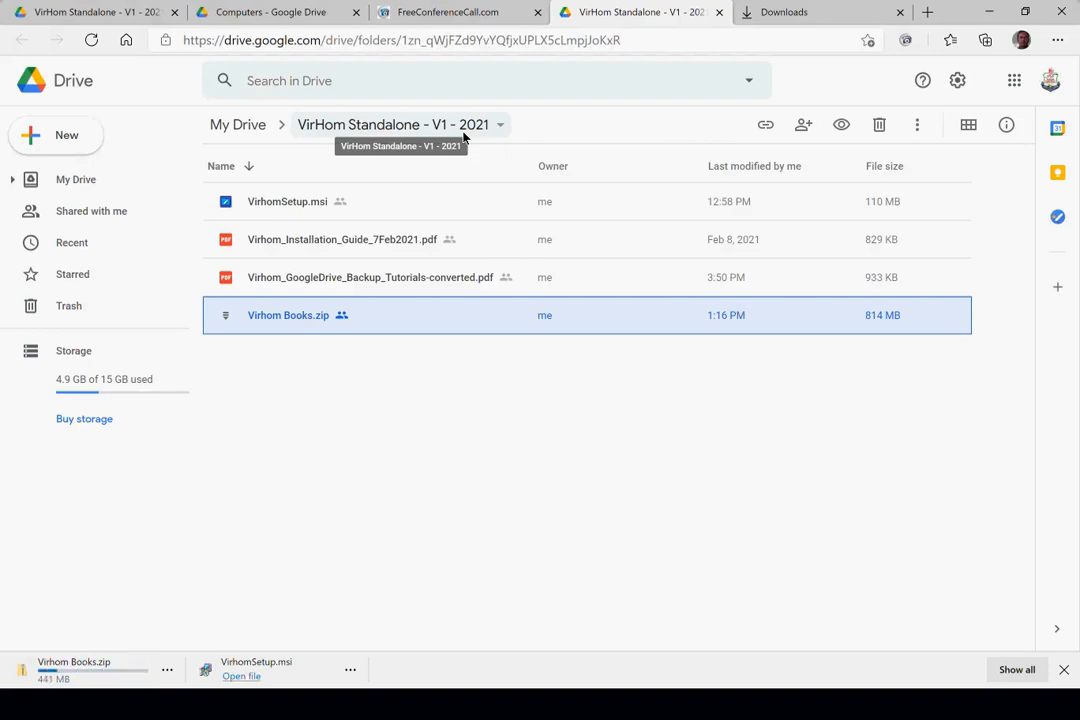
- Cycle through the slide show, Drive and Documents windows with Alt+Tab
{"action": "key", "text": "alt+Tab"}
{"action": "key", "text": "alt+Tab"}
{"action": "key", "text": "alt+Tab"}
{"action": "key", "text": "alt+Tab"}
{"action": "key", "text": "alt+Tab"}
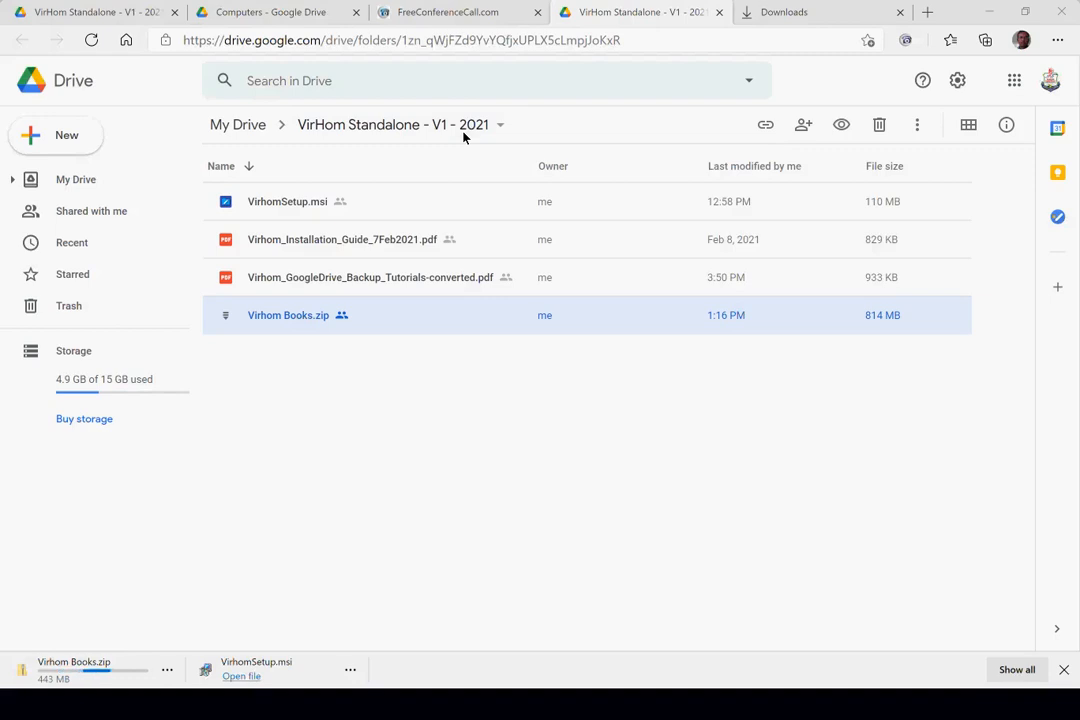
{"action": "key", "text": "alt+Tab"}
{"action": "key", "text": "alt+Tab"}
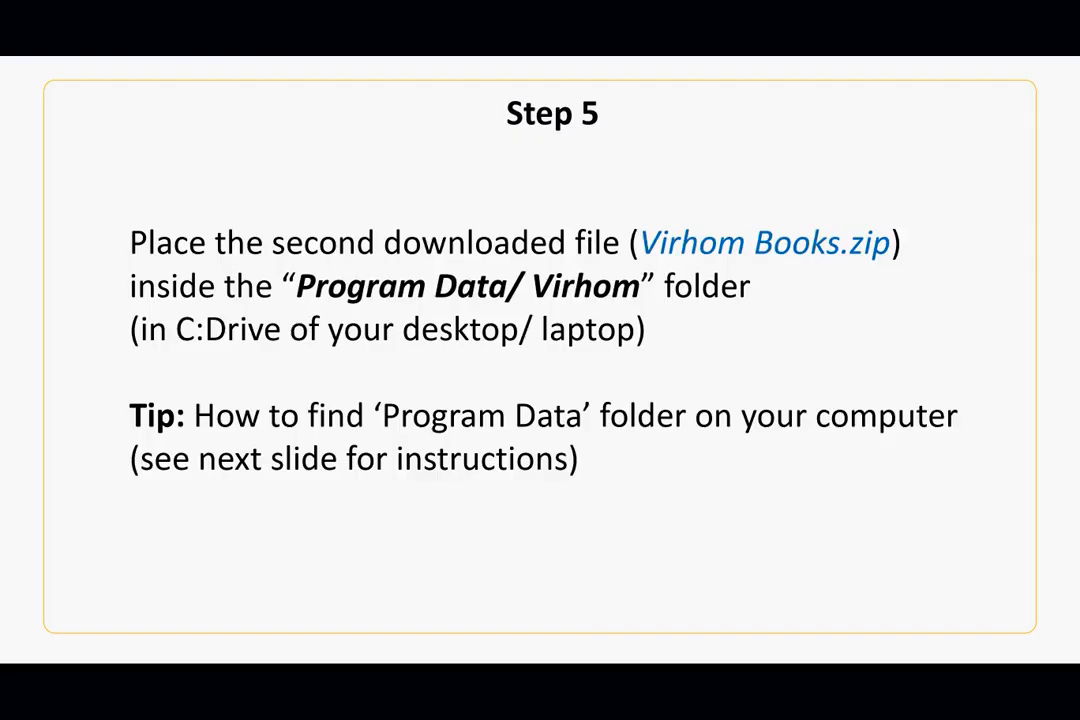
{"action": "key", "text": "alt+Tab"}
{"action": "key", "text": "alt+Tab"}
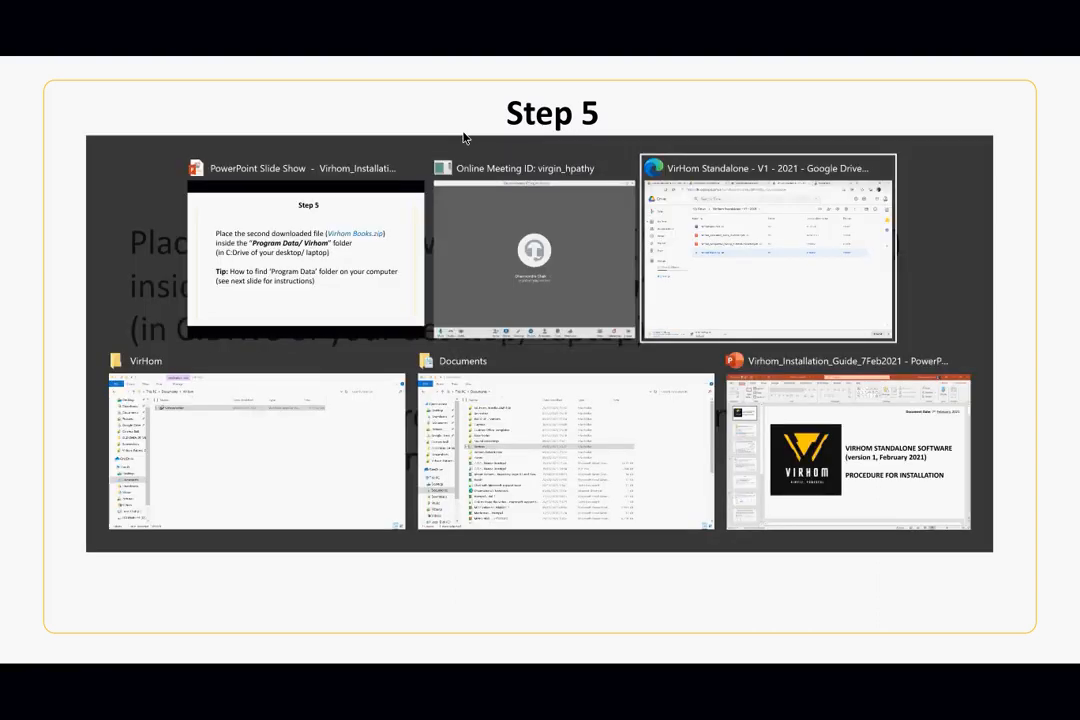
{"action": "key", "text": "alt+Tab"}
{"action": "key", "text": "alt+Tab"}
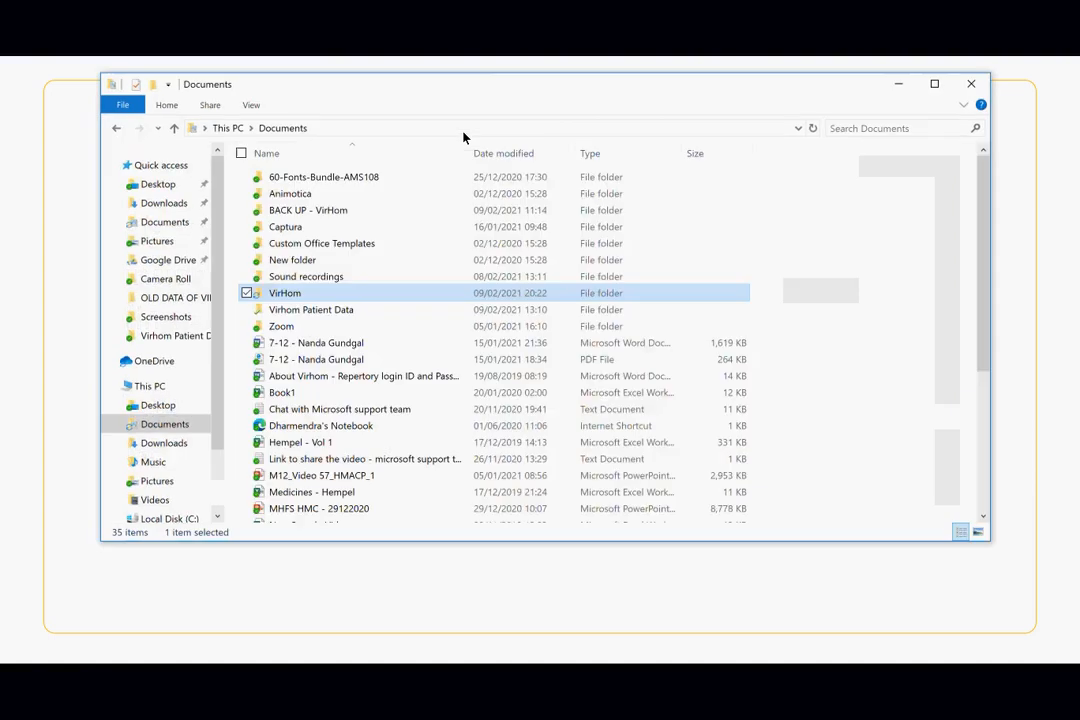
{"action": "key", "text": "alt+Tab"}
{"action": "key", "text": "alt+Tab"}
{"action": "key", "text": "alt+Tab"}
{"action": "key", "text": "alt+Tab"}
{"action": "key", "text": "alt+Tab"}
{"action": "key", "text": "alt+Tab"}
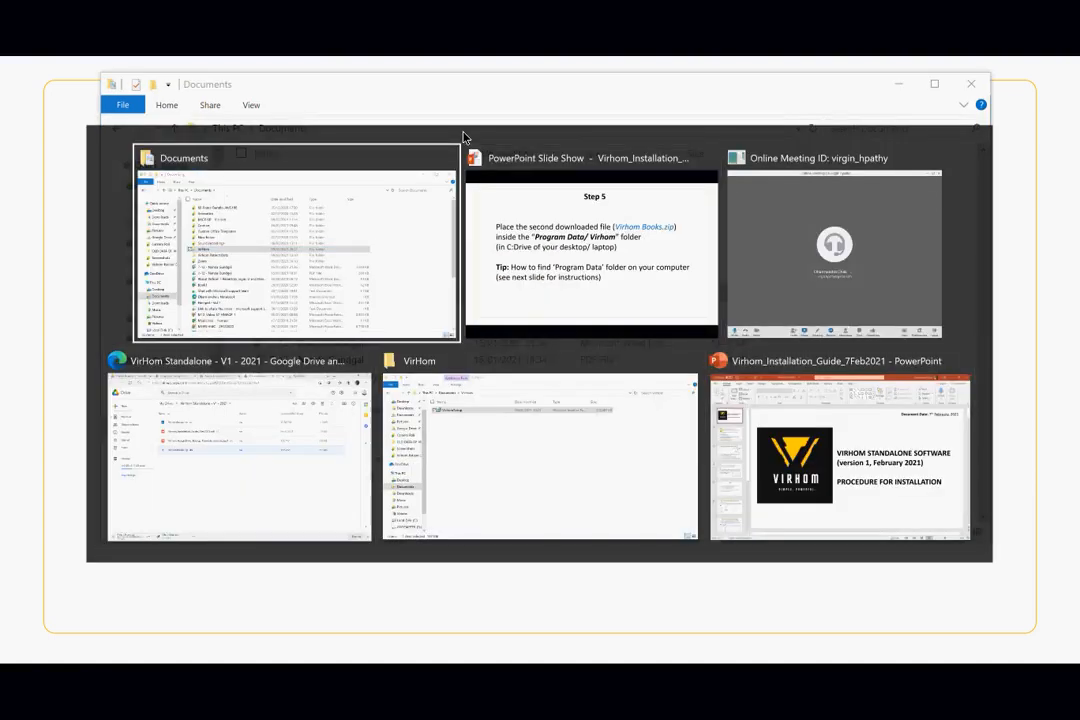
{"action": "key", "text": "alt+Tab"}
{"action": "key", "text": "alt+Tab"}
{"action": "key", "text": "alt+Tab"}
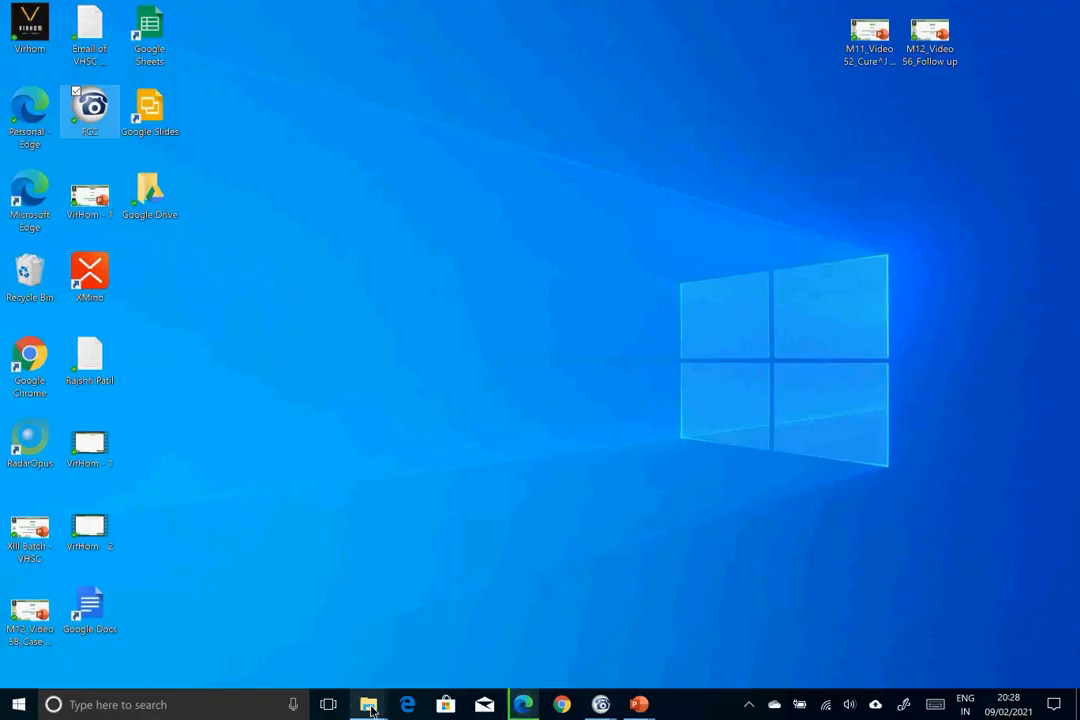
- Browse to C:\ProgramData\Virhom, which holds only .tmp.drivedownload, and go back up to ProgramData
{"action": "mouse_move", "coordinate": [368, 703]}
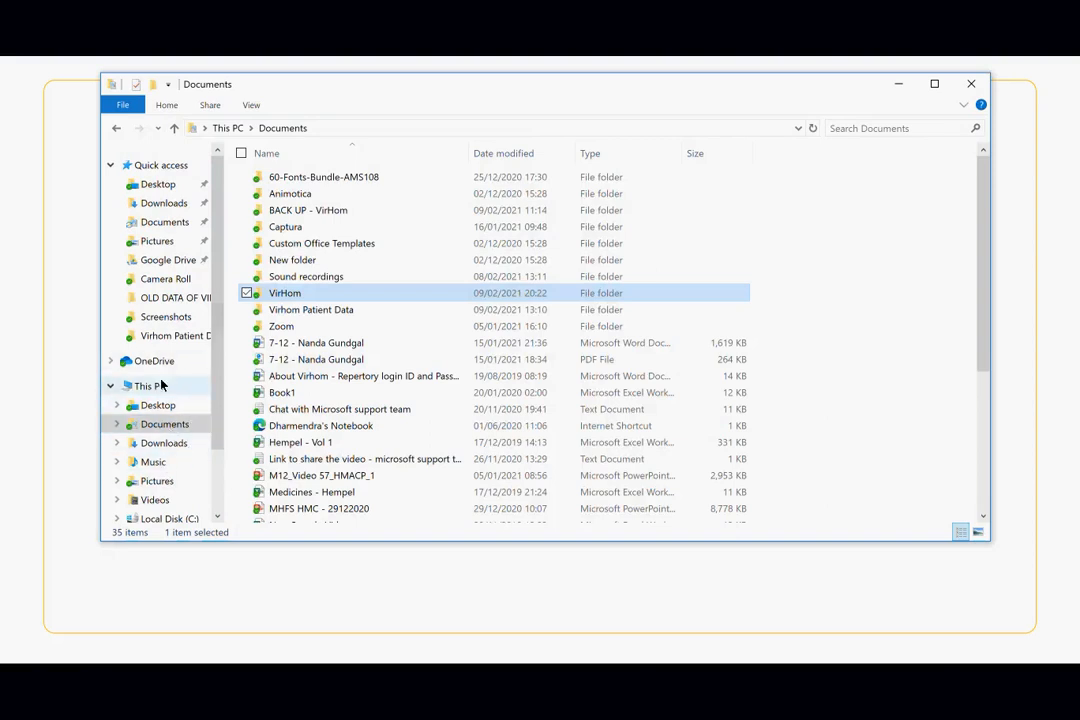
{"action": "left_click", "coordinate": [161, 386]}
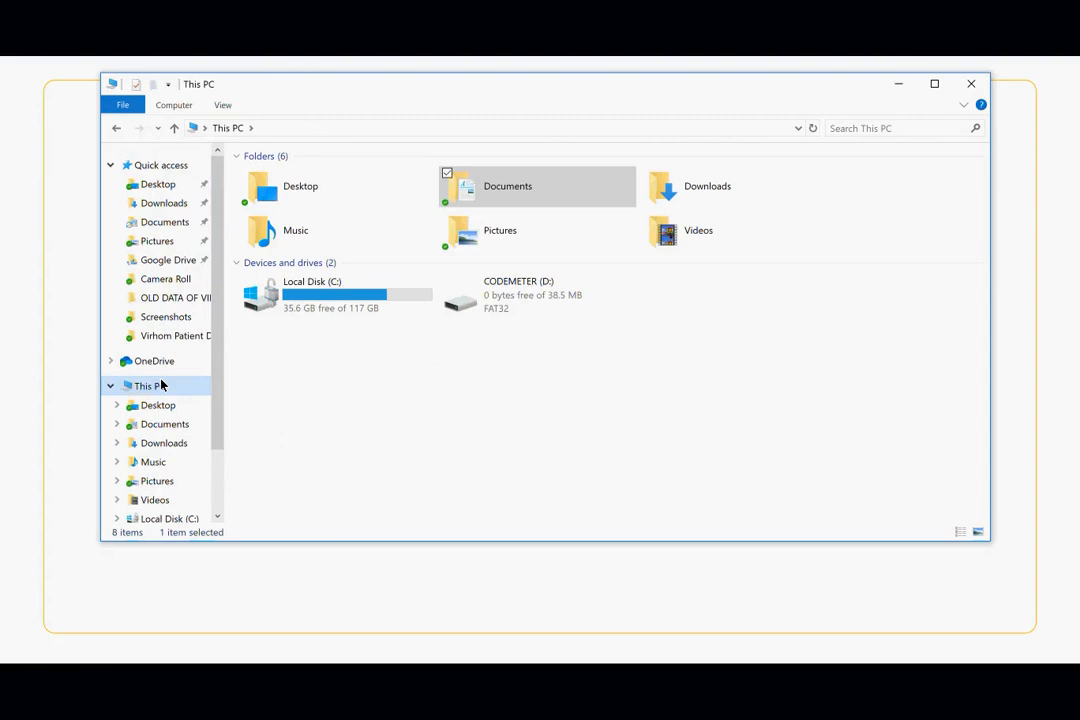
{"action": "double_click", "coordinate": [384, 297]}
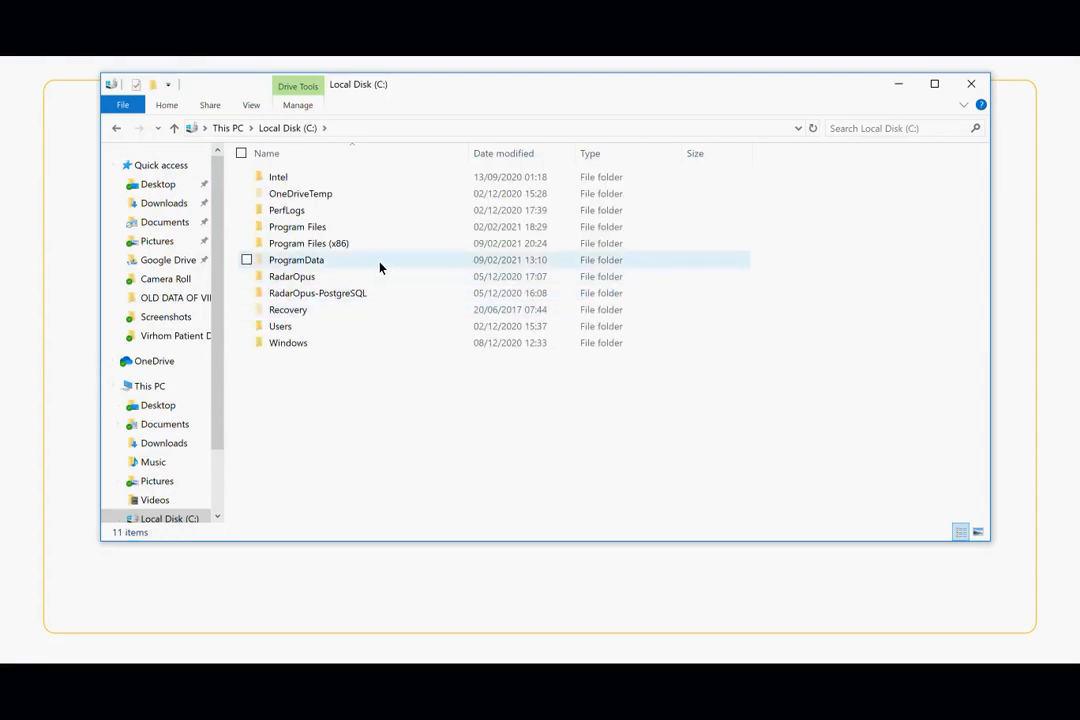
{"action": "double_click", "coordinate": [300, 260]}
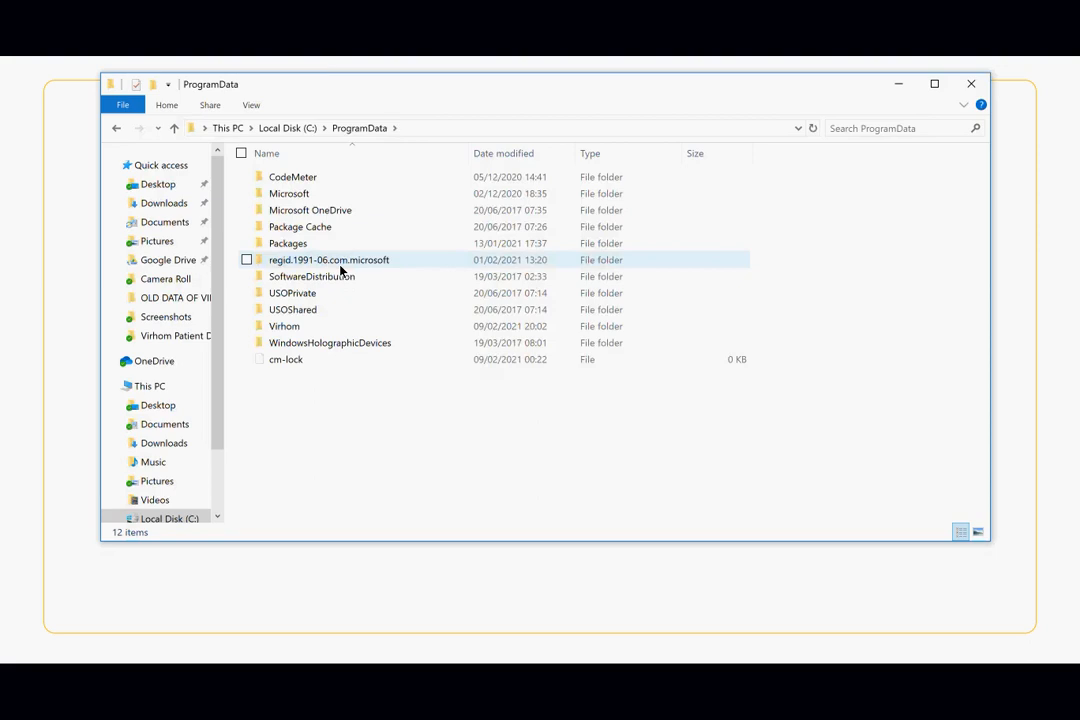
{"action": "double_click", "coordinate": [290, 327]}
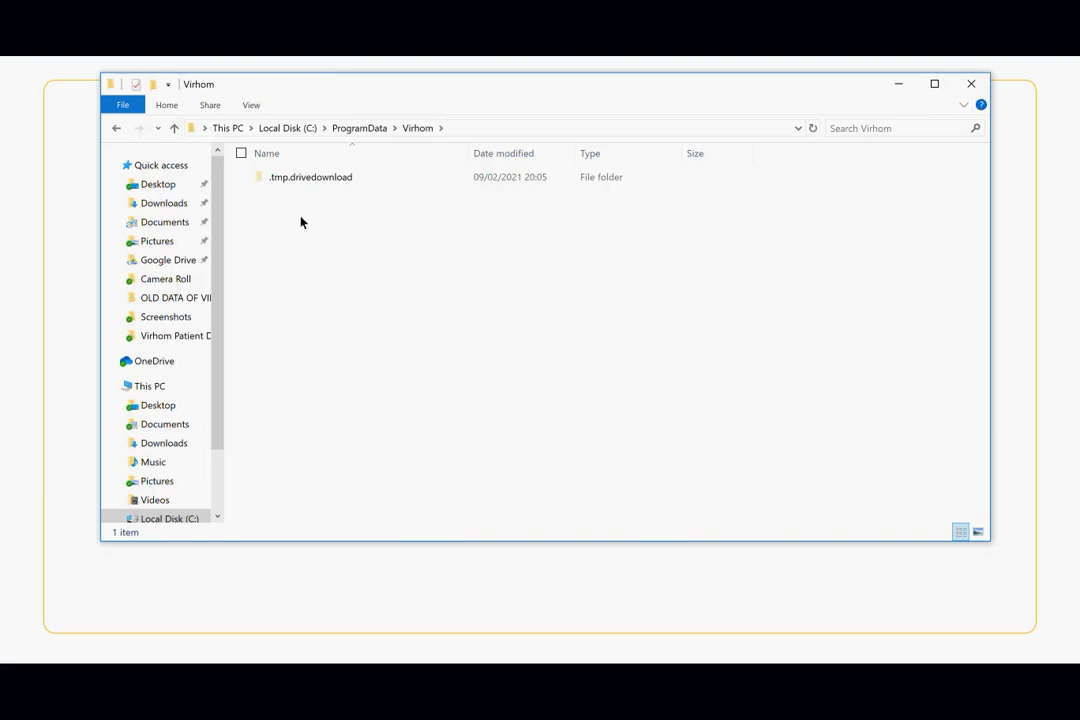
{"action": "left_click", "coordinate": [176, 130]}
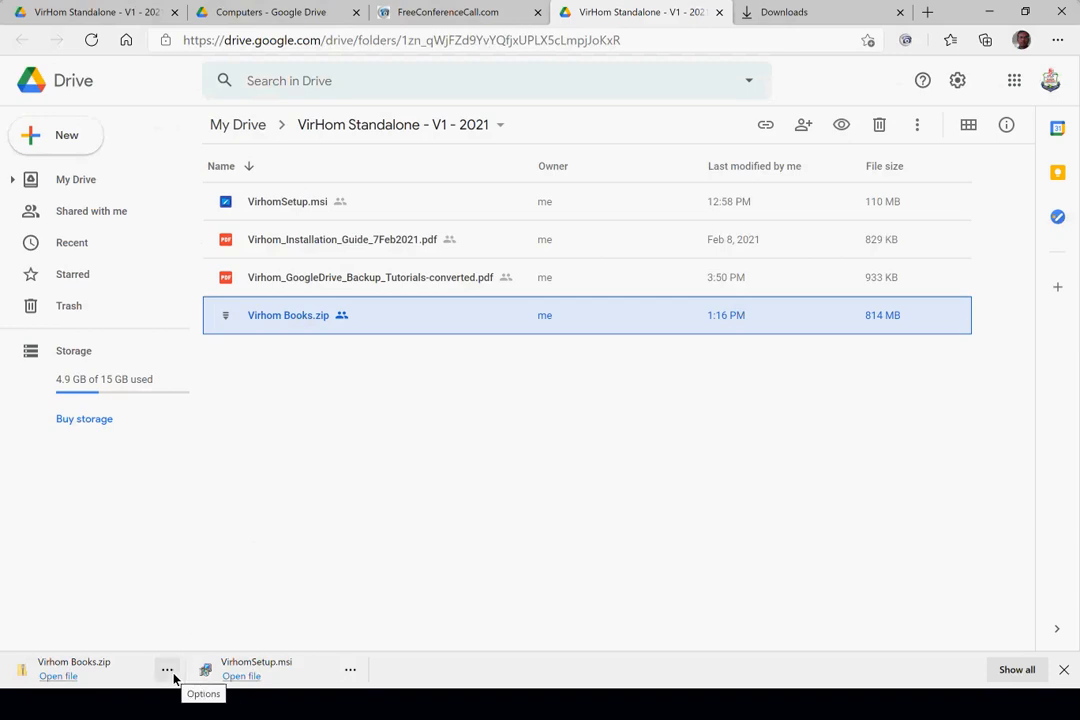
{"action": "left_click", "coordinate": [173, 678]}
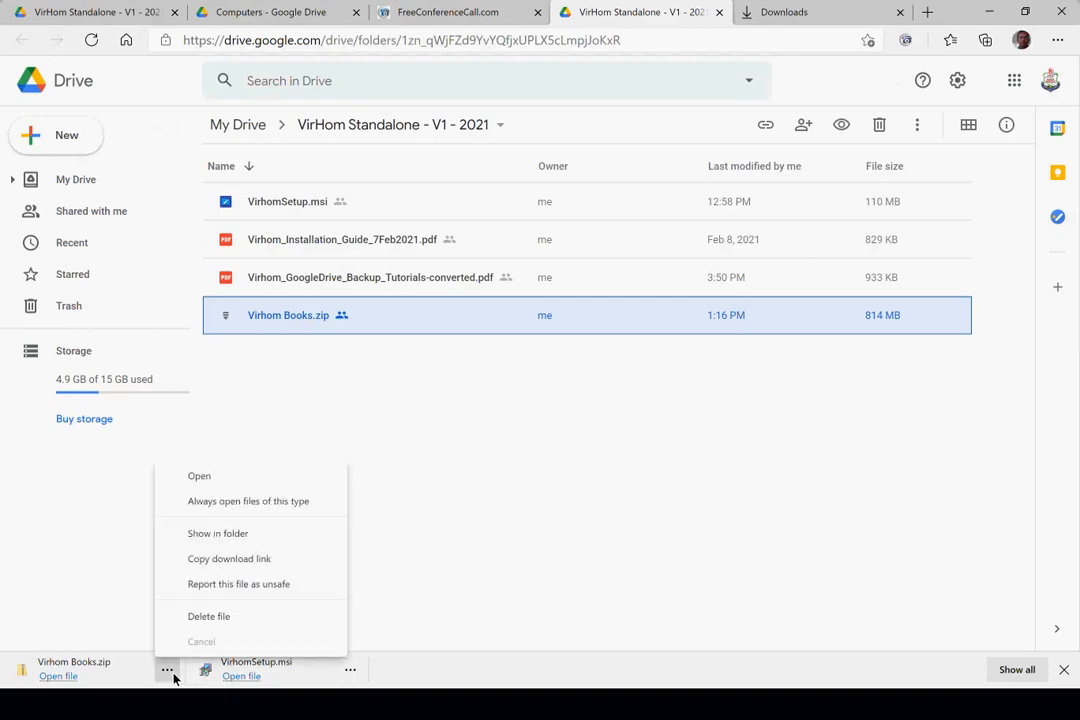
- Reveal the finished 814 MB Virhom Books.zip in the Downloads folder
{"action": "left_click", "coordinate": [291, 536]}
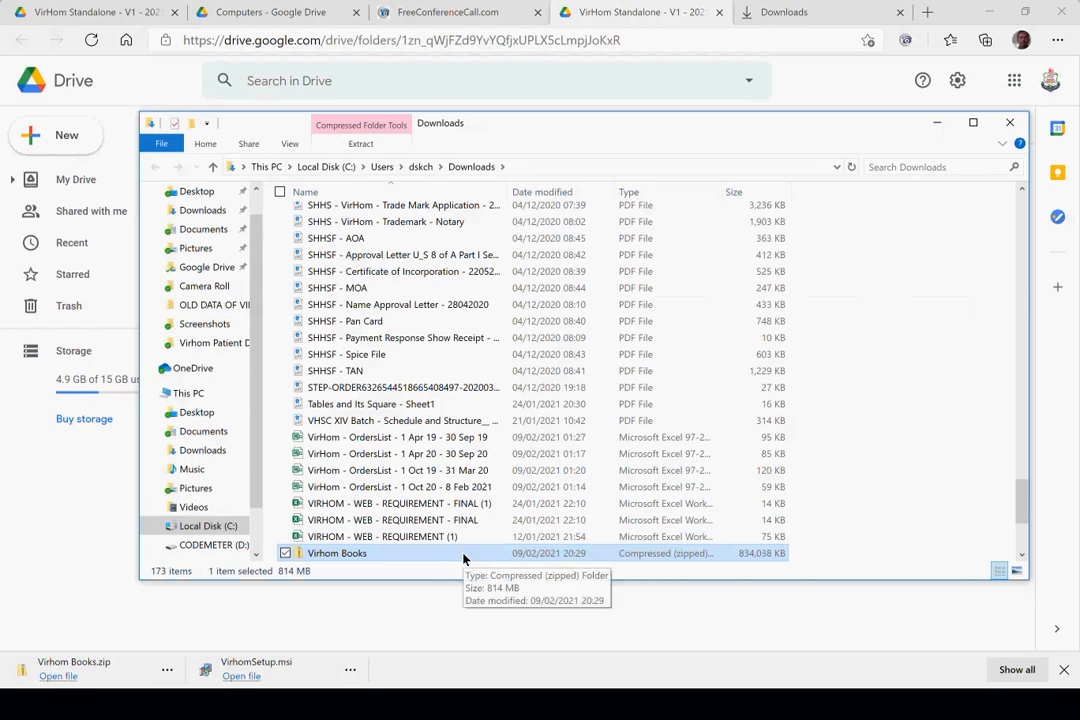
{"action": "key", "text": "alt+Tab"}
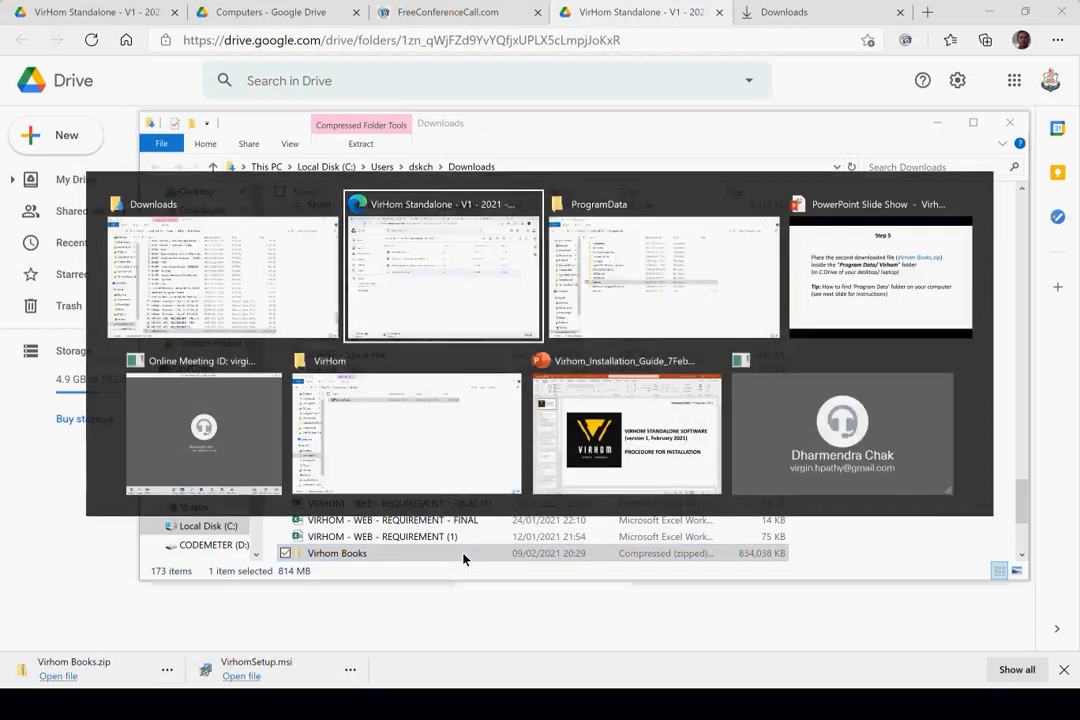
- Paste Virhom Books.zip into C:\ProgramData\Virhom and return to the Step 5 slide
{"action": "key", "text": "alt+Tab"}
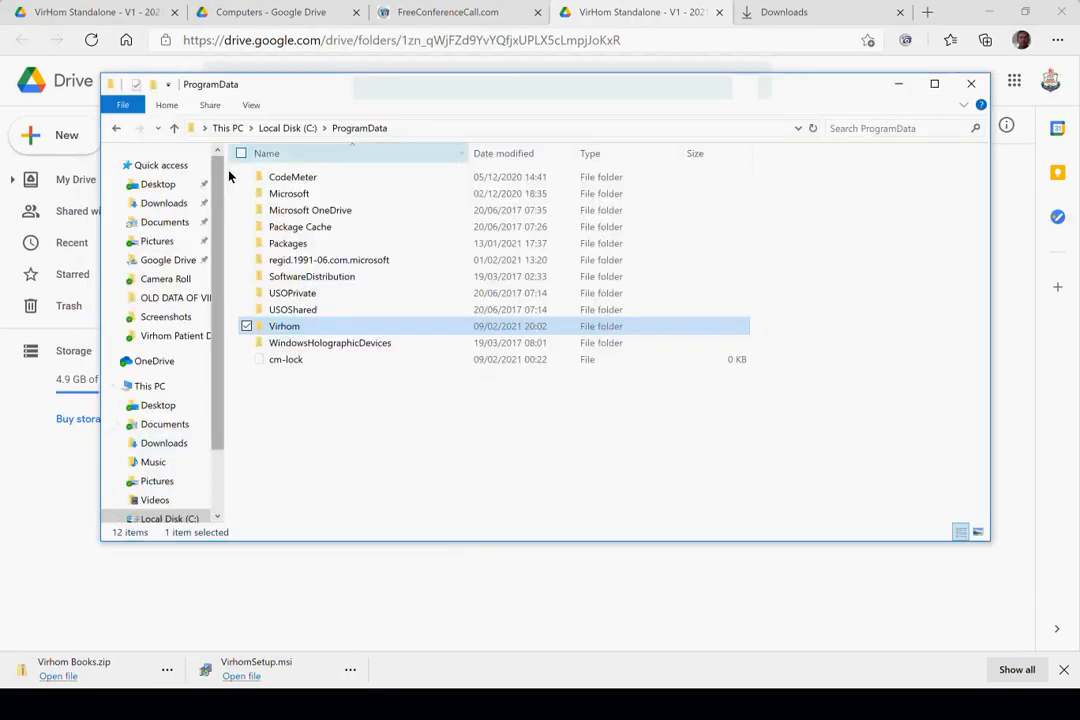
{"action": "left_click", "coordinate": [178, 133]}
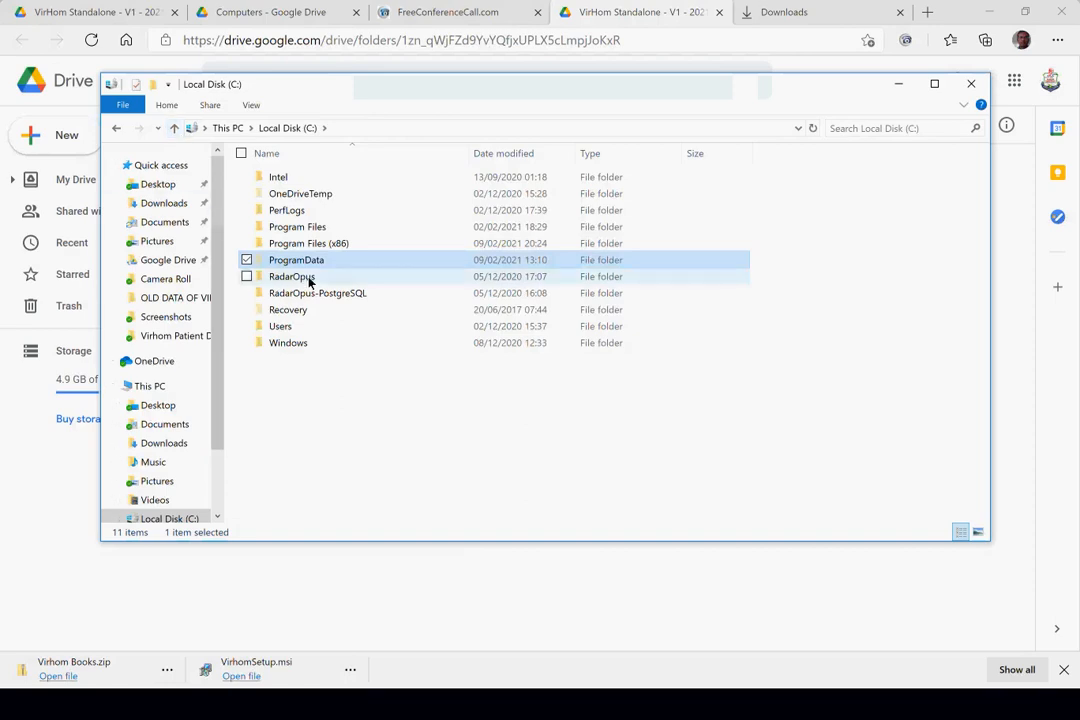
{"action": "left_click", "coordinate": [172, 518]}
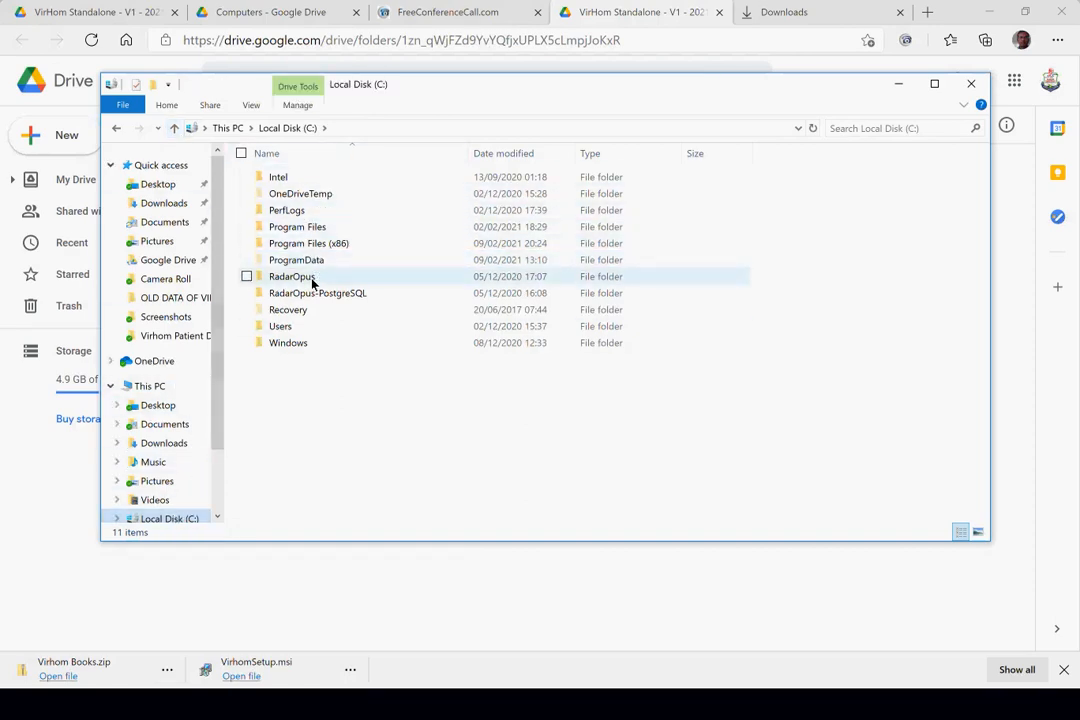
{"action": "double_click", "coordinate": [351, 266]}
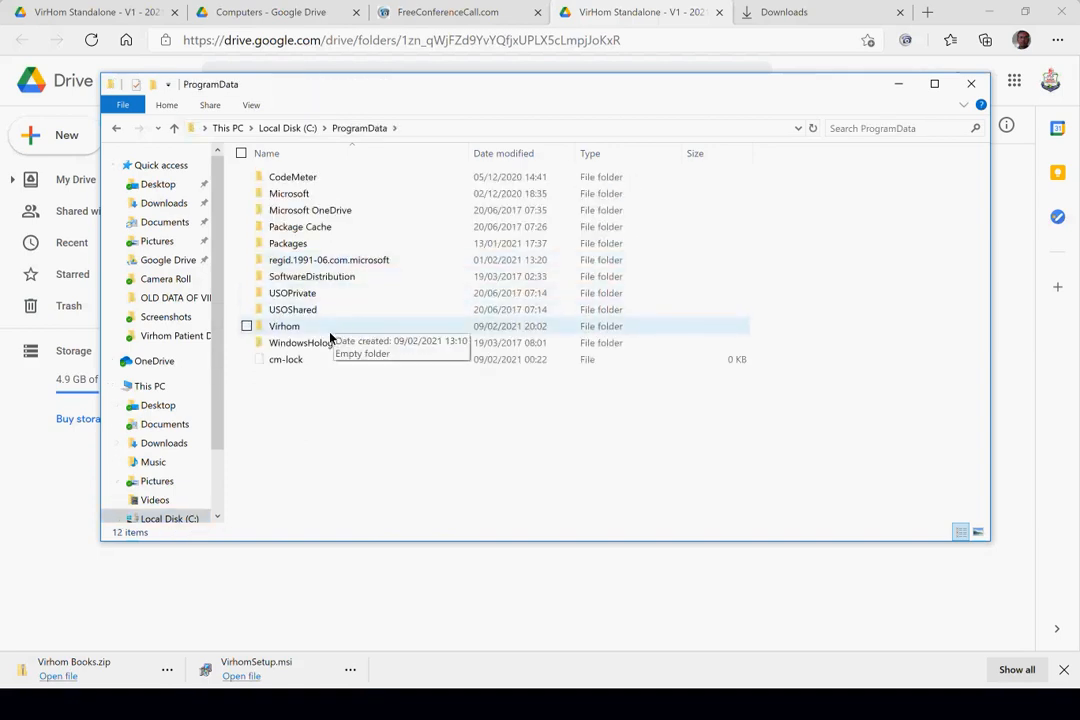
{"action": "double_click", "coordinate": [330, 332]}
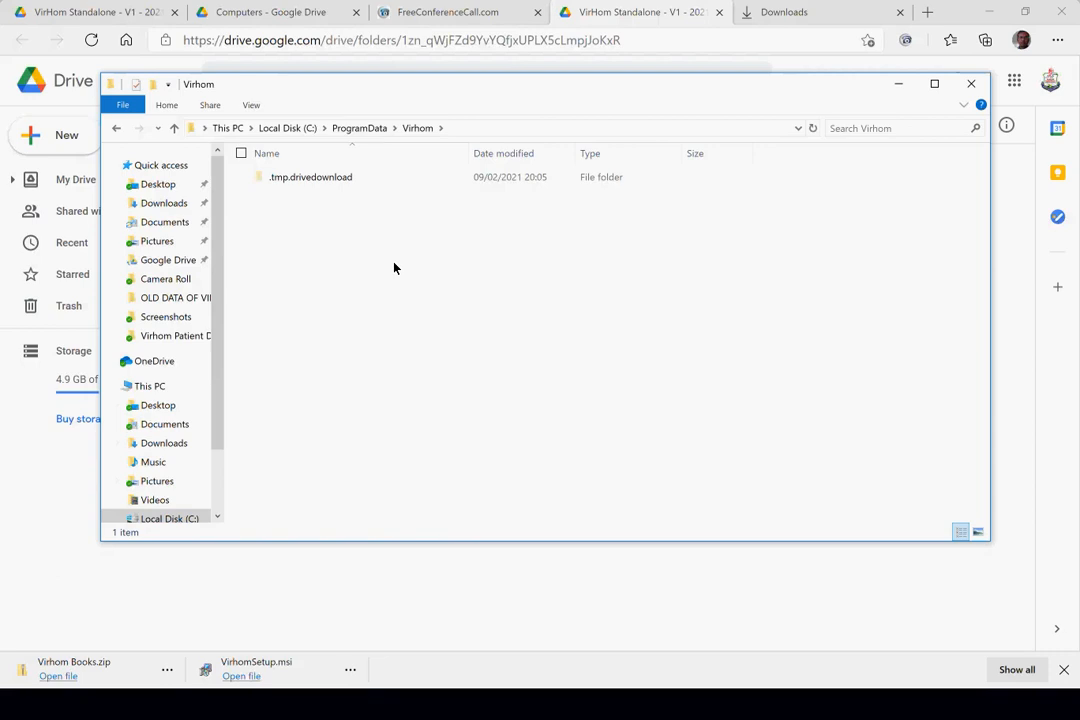
{"action": "key", "text": "ctrl+v"}
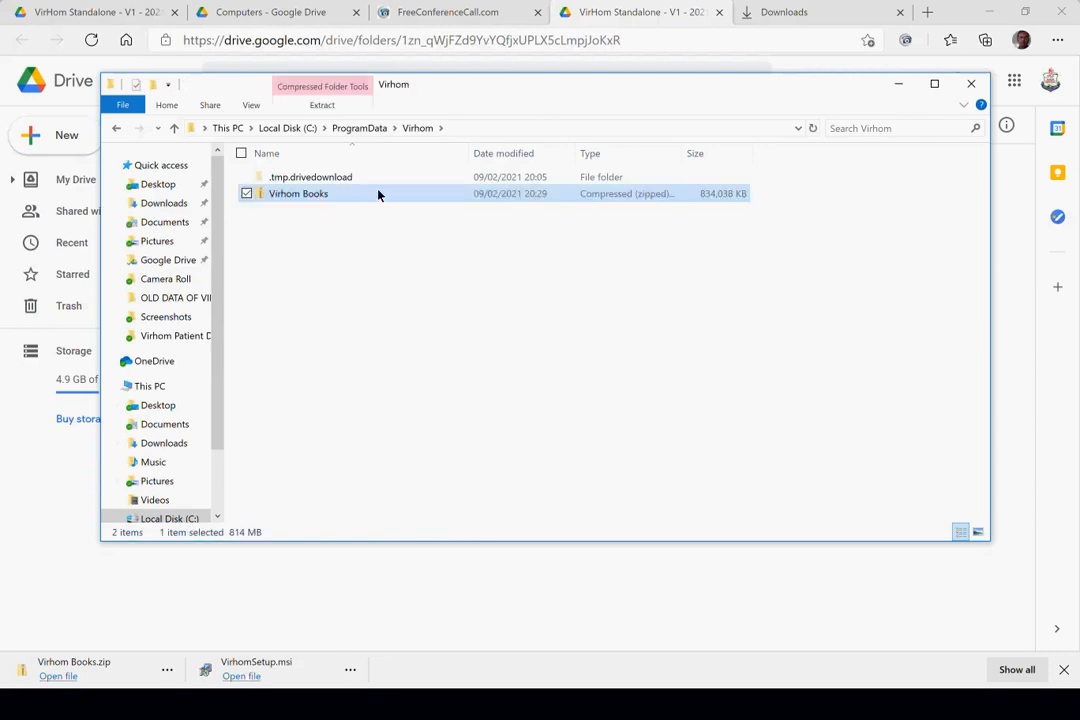
{"action": "key", "text": "alt+Tab"}
{"action": "key", "text": "Tab"}
{"action": "key", "text": "Tab"}
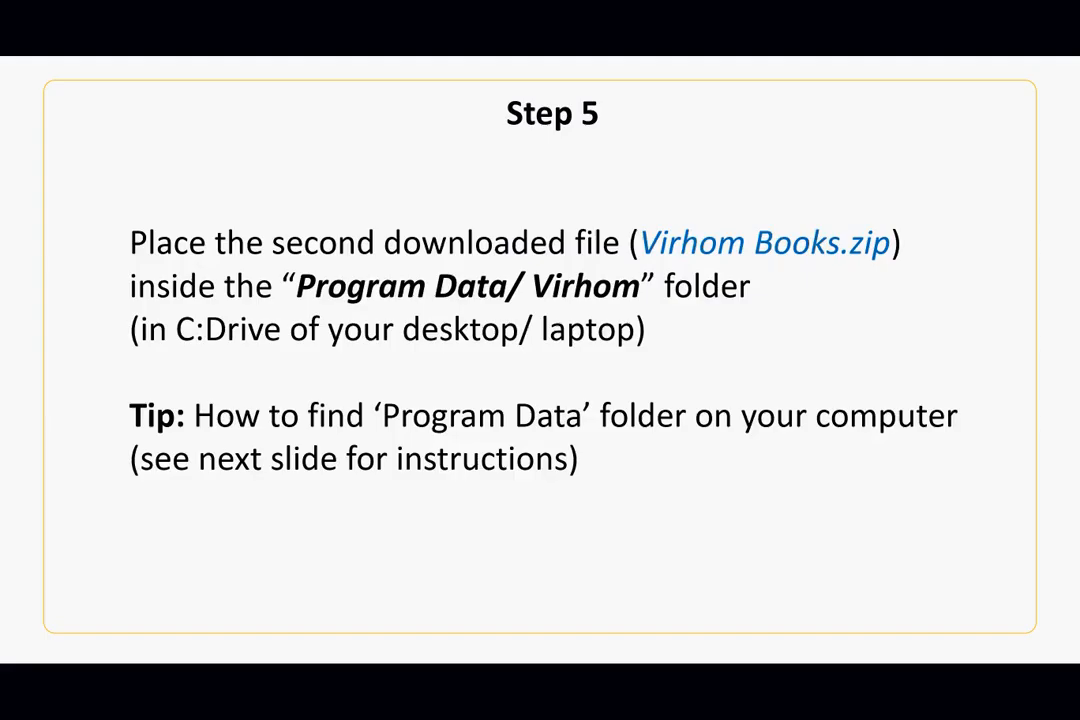
- Advance three slides to the Step 6 extraction slide, then bring the Virhom folder forward
{"action": "key", "text": "Right"}
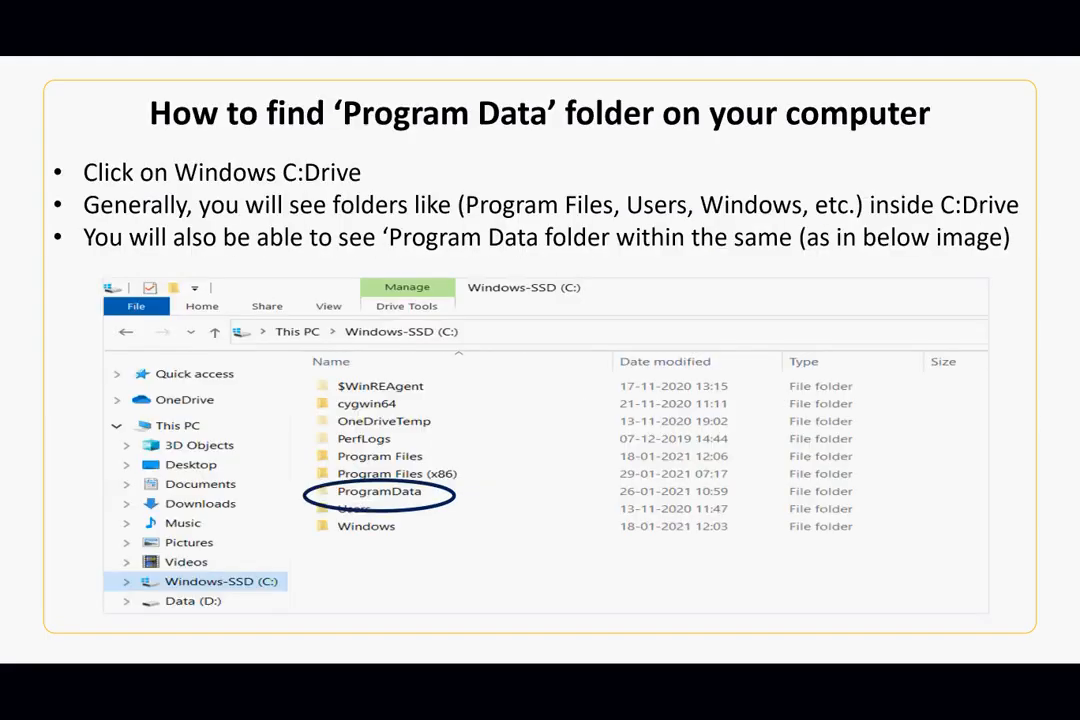
{"action": "key", "text": "Right"}
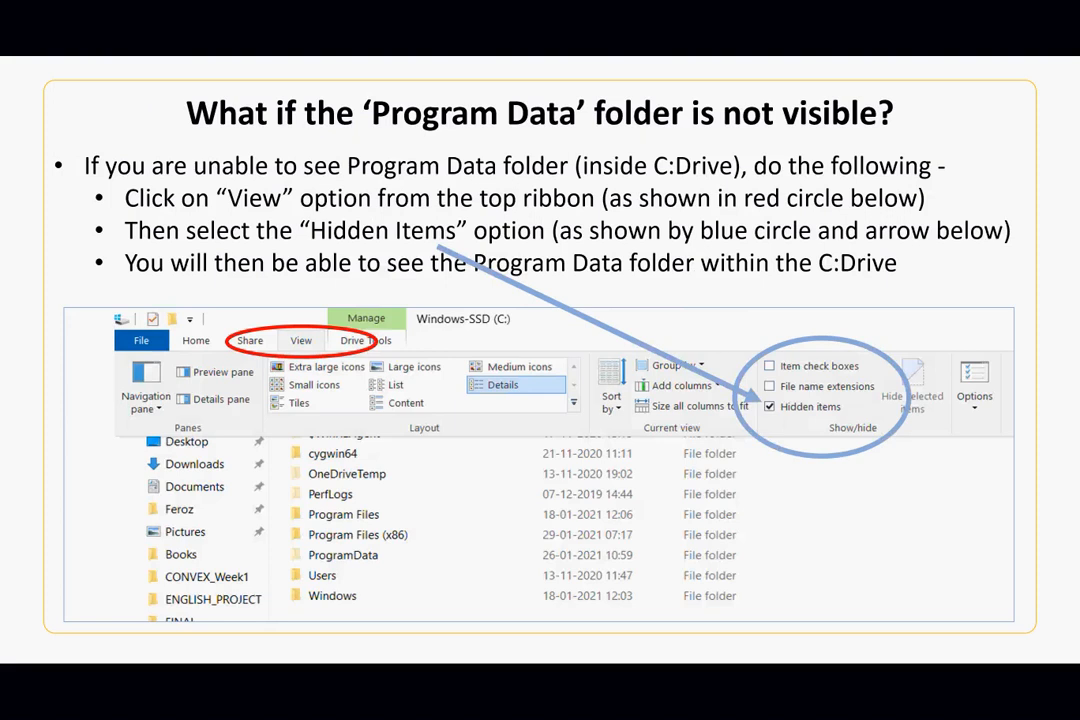
{"action": "key", "text": "Right"}
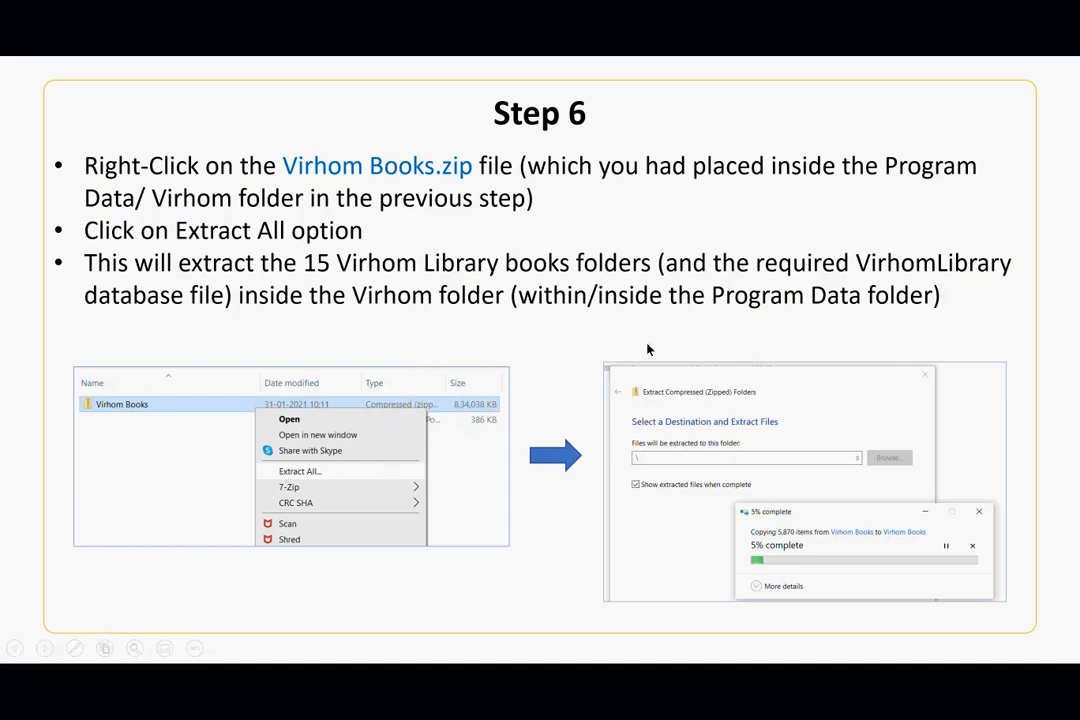
{"action": "key", "text": "alt+Tab"}
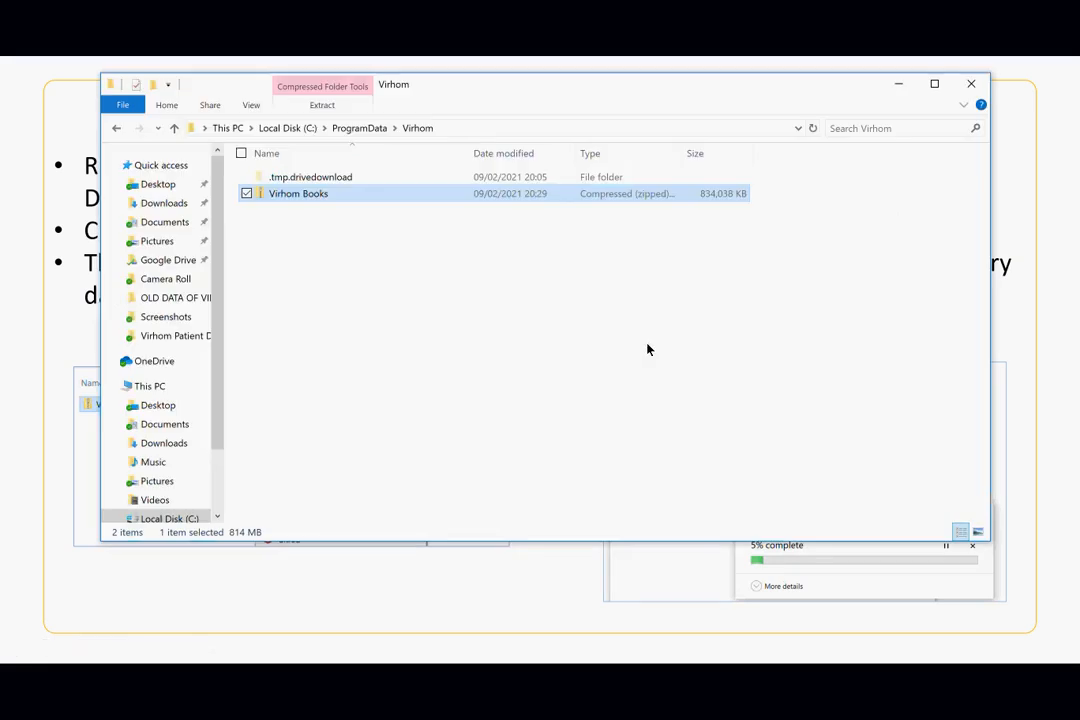
- Extract all of Virhom Books.zip into C:\ProgramData\Virhom\Virhom Books, then return to the slide show
{"action": "right_click", "coordinate": [284, 200]}
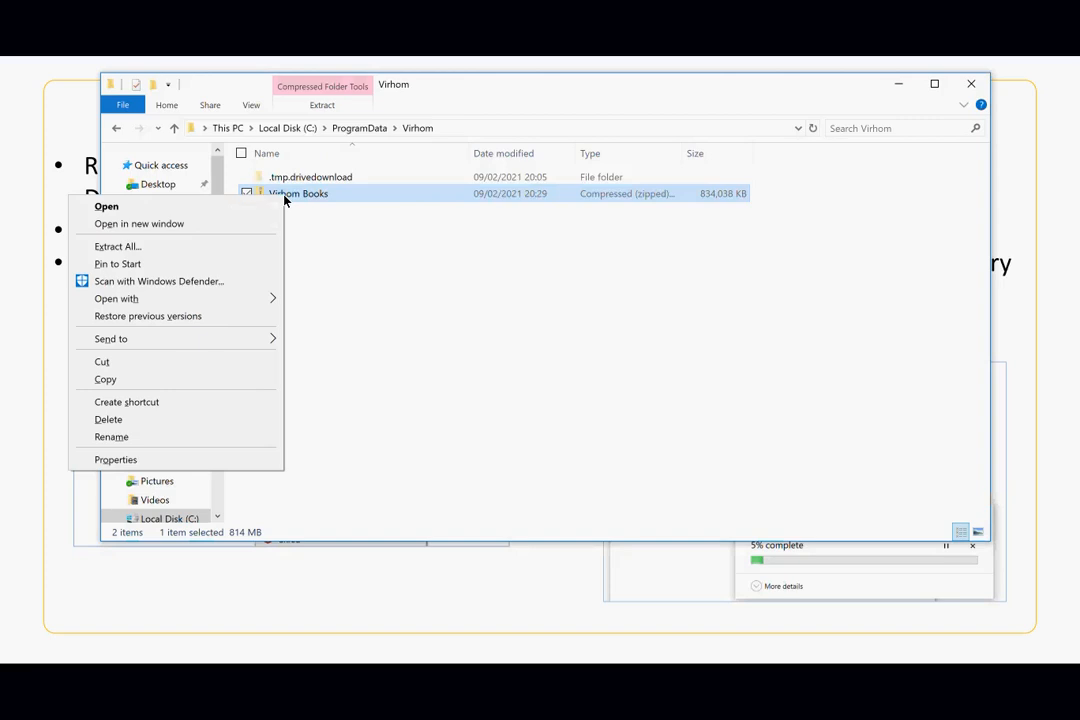
{"action": "left_click", "coordinate": [205, 255]}
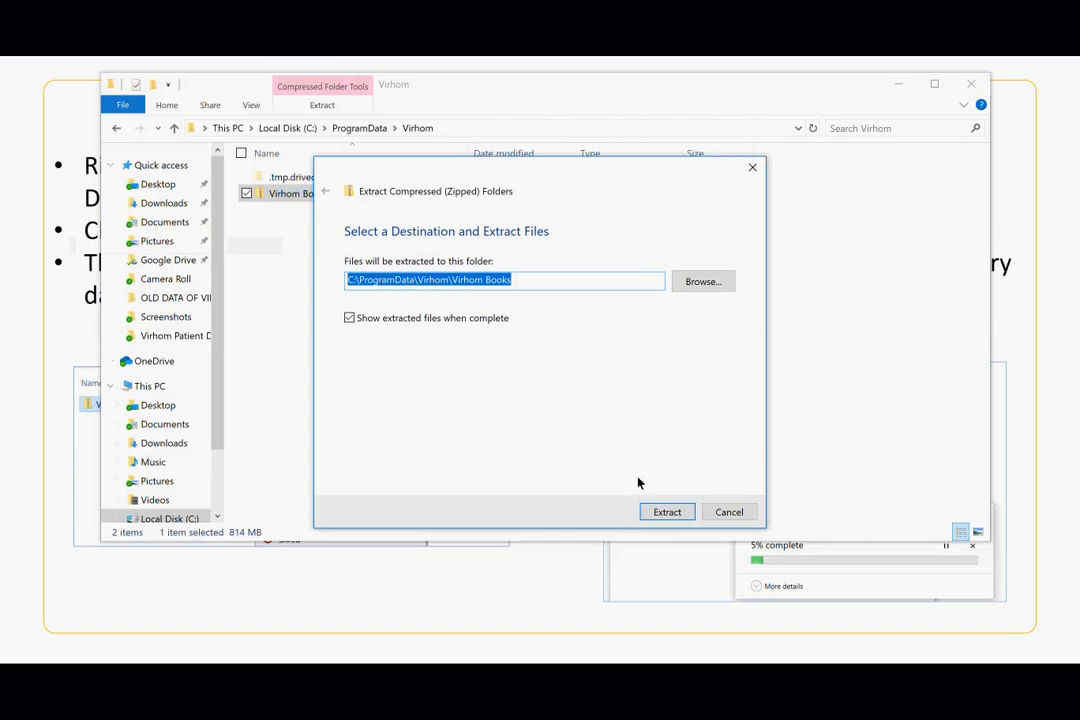
{"action": "left_click", "coordinate": [684, 517]}
{"action": "left_click", "coordinate": [684, 517]}
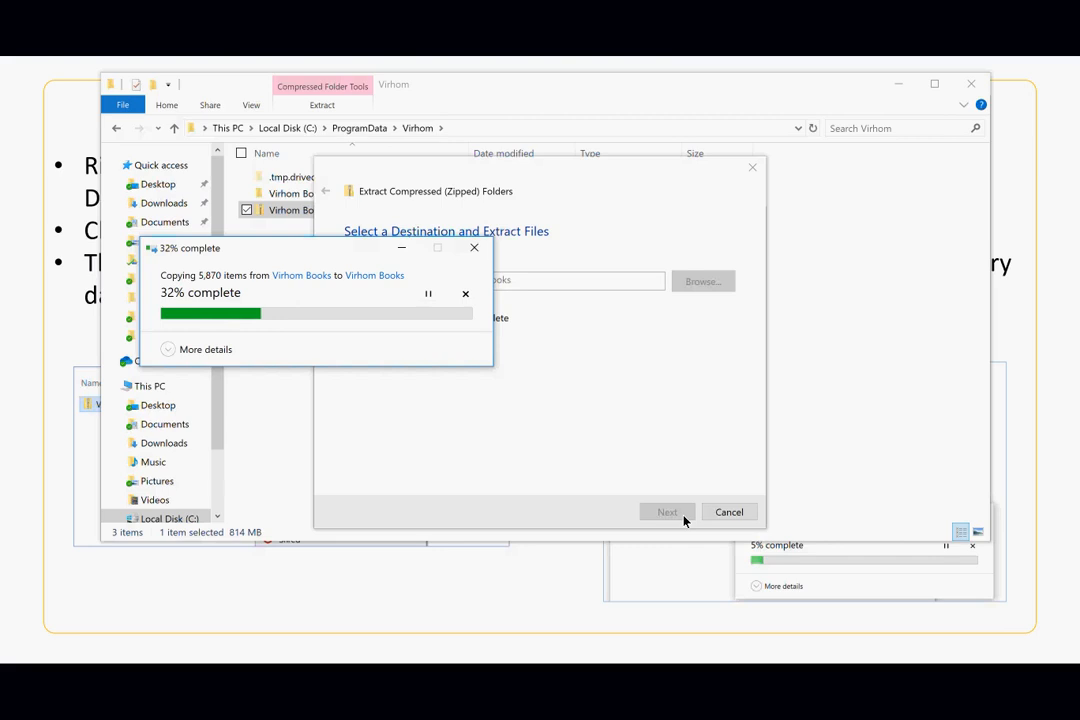
{"action": "key", "text": "alt+Tab"}
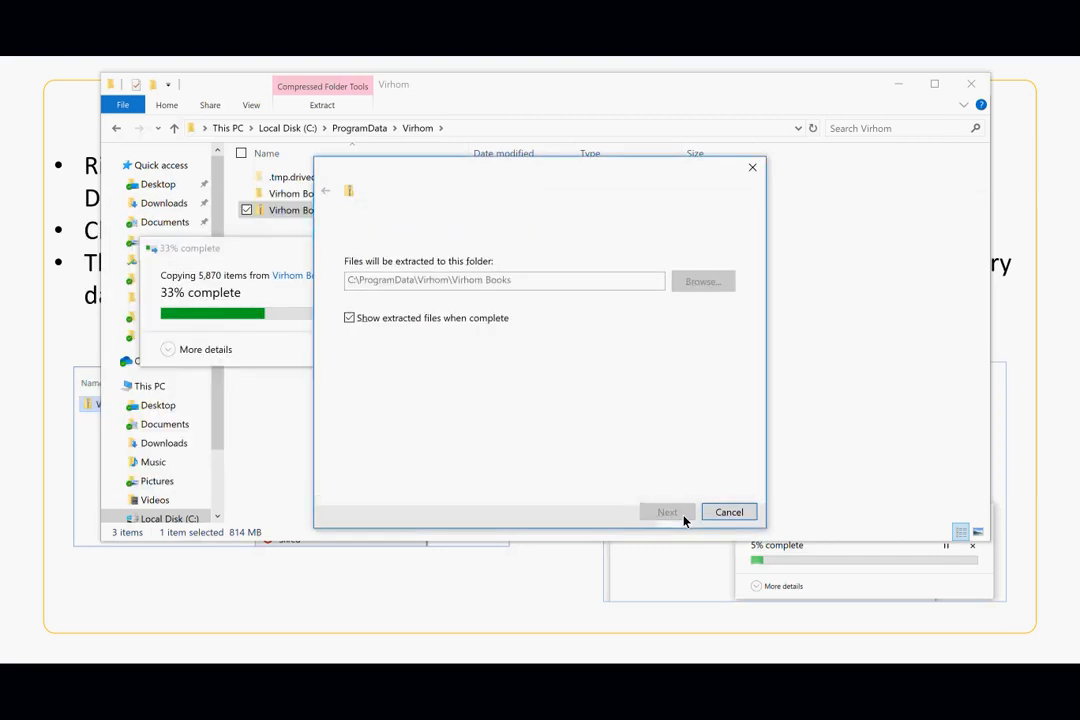
{"action": "key", "text": "alt+Tab"}
{"action": "key", "text": "Tab"}
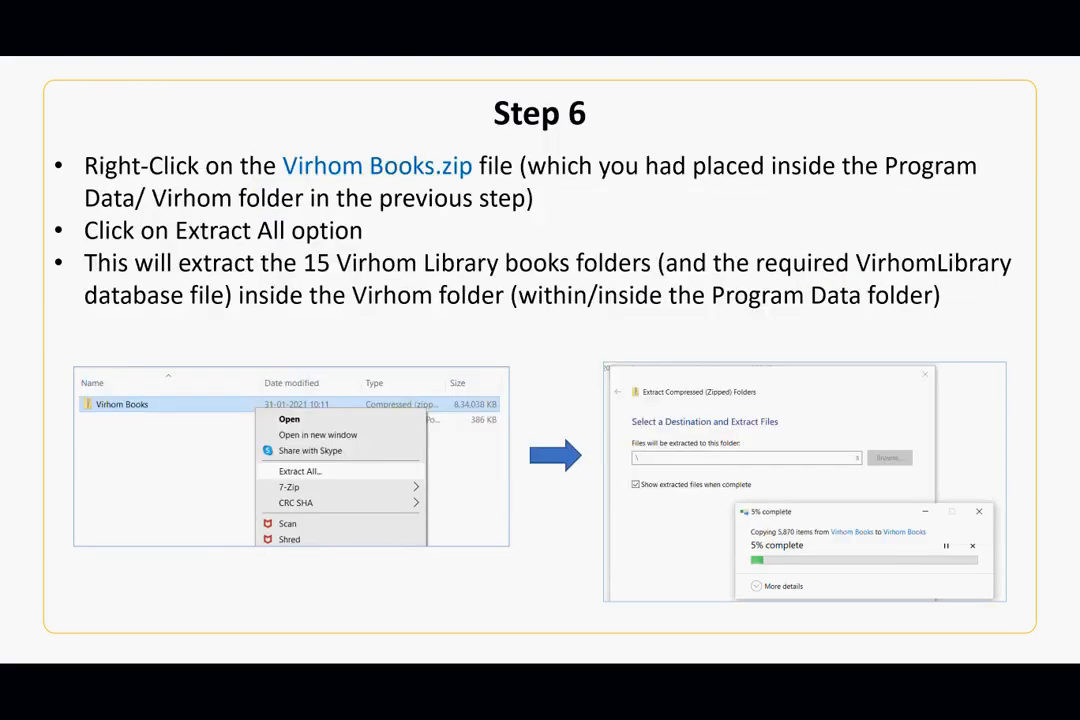
- Review the Step 6 expected-contents slide and Step 7, checking the extraction progress in between
{"action": "key", "text": "Right"}
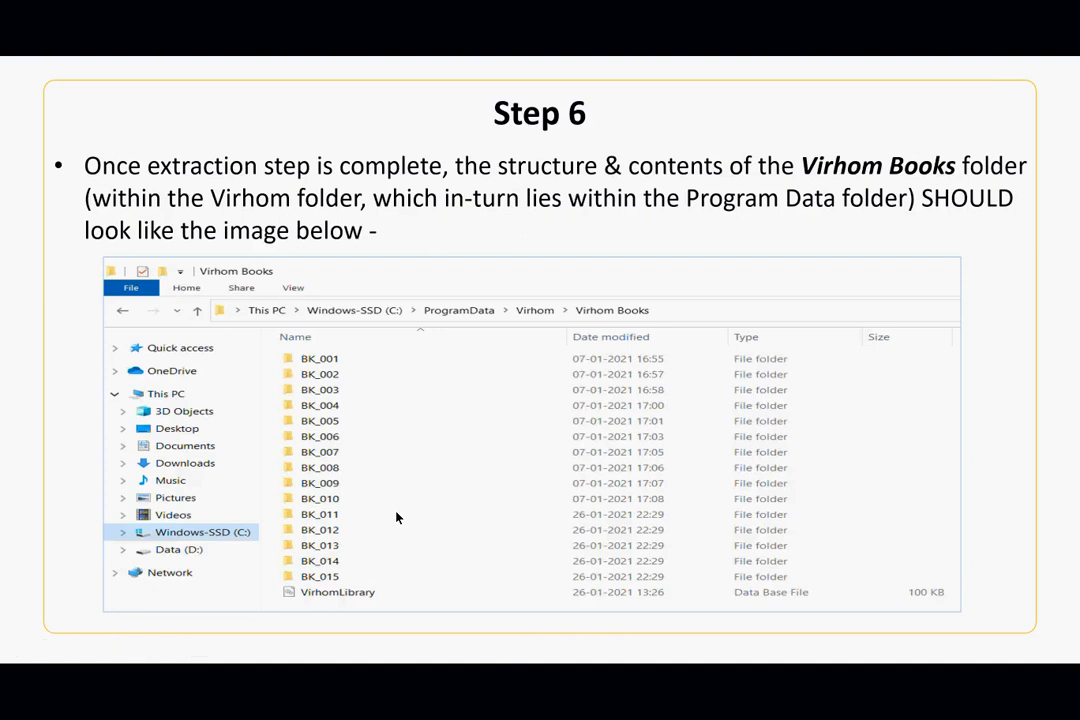
{"action": "key", "text": "Right"}
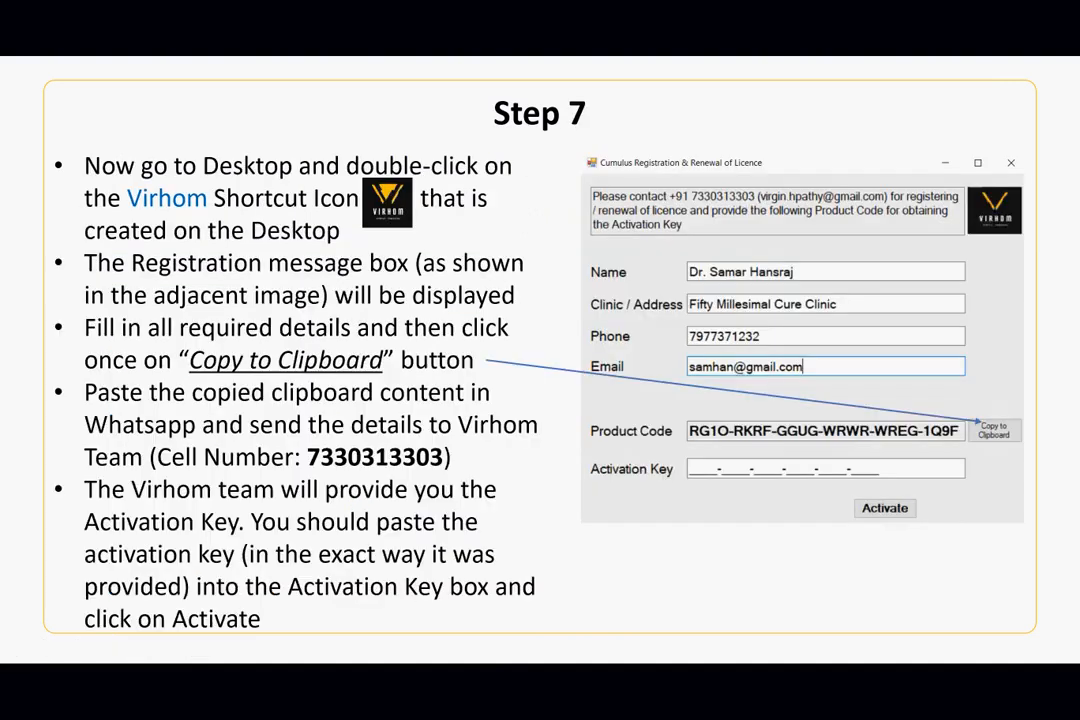
{"action": "key", "text": "Left"}
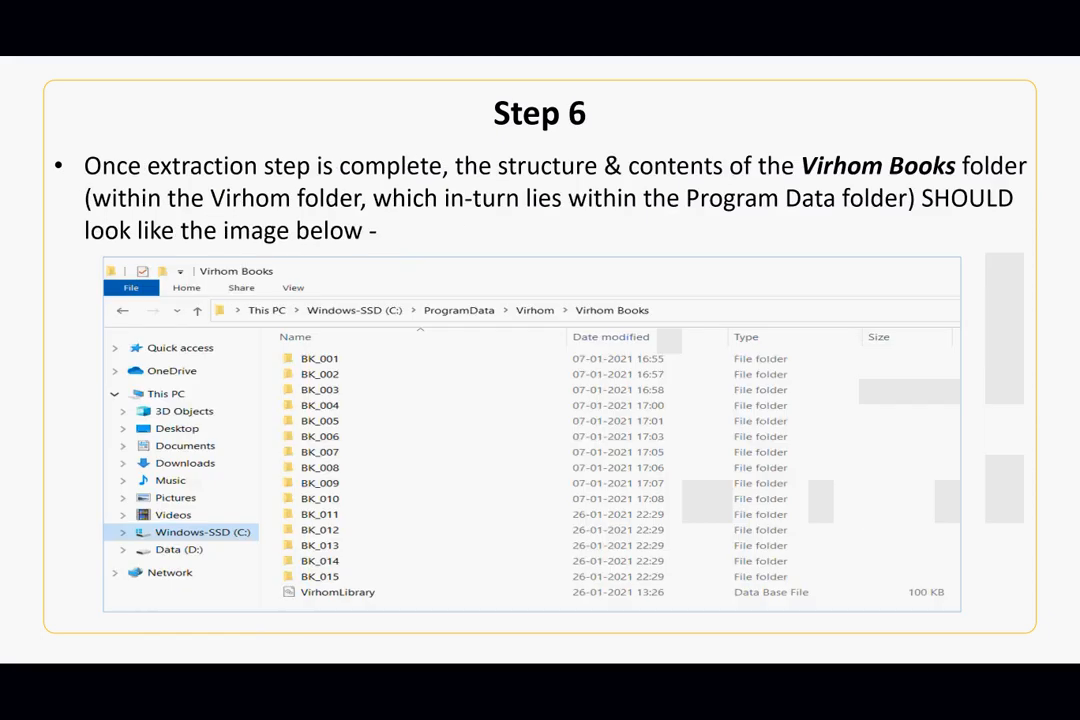
{"action": "key", "text": "alt+Tab"}
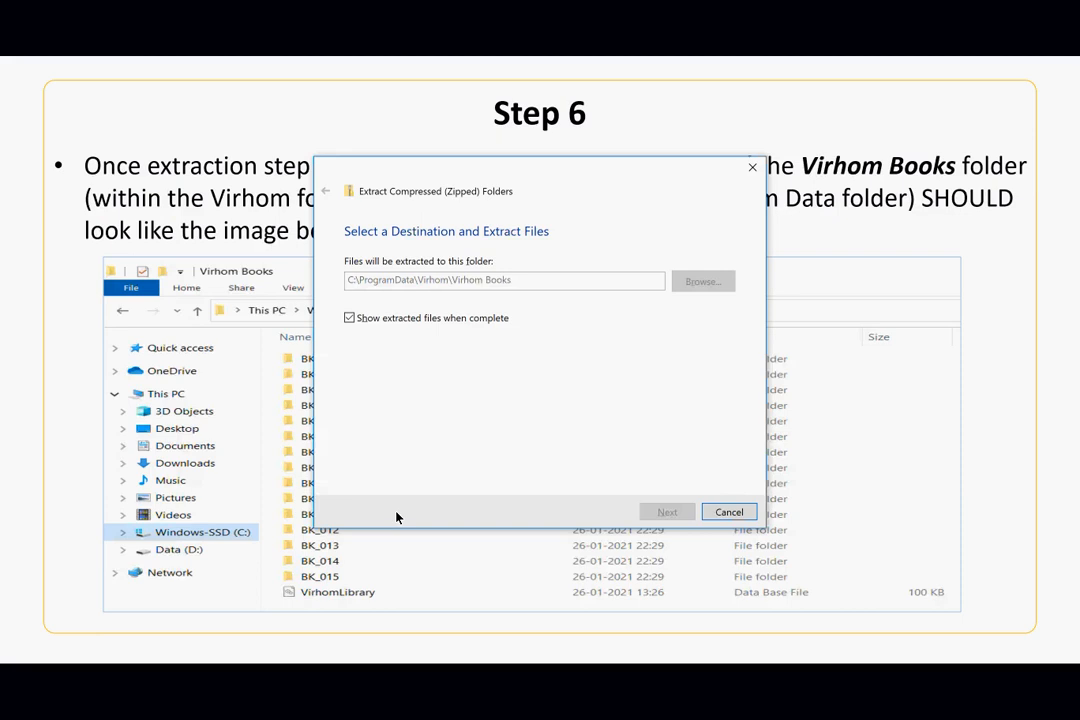
{"action": "key", "text": "alt+Tab"}
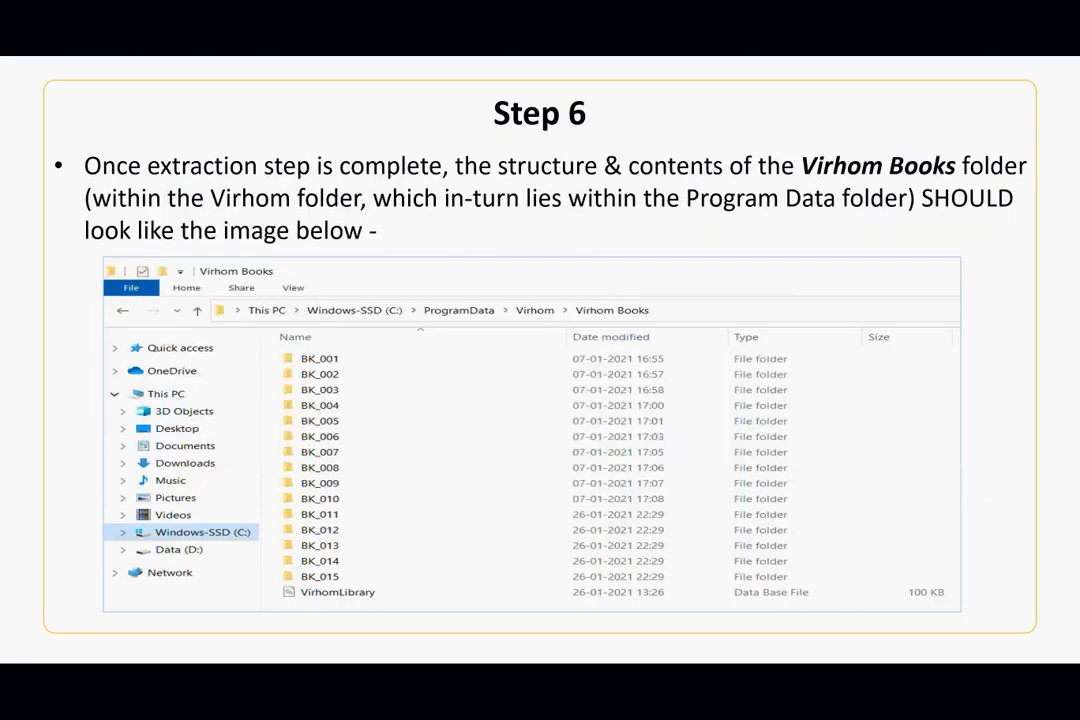
{"action": "key", "text": "alt+Tab"}
{"action": "key", "text": "alt+Tab"}
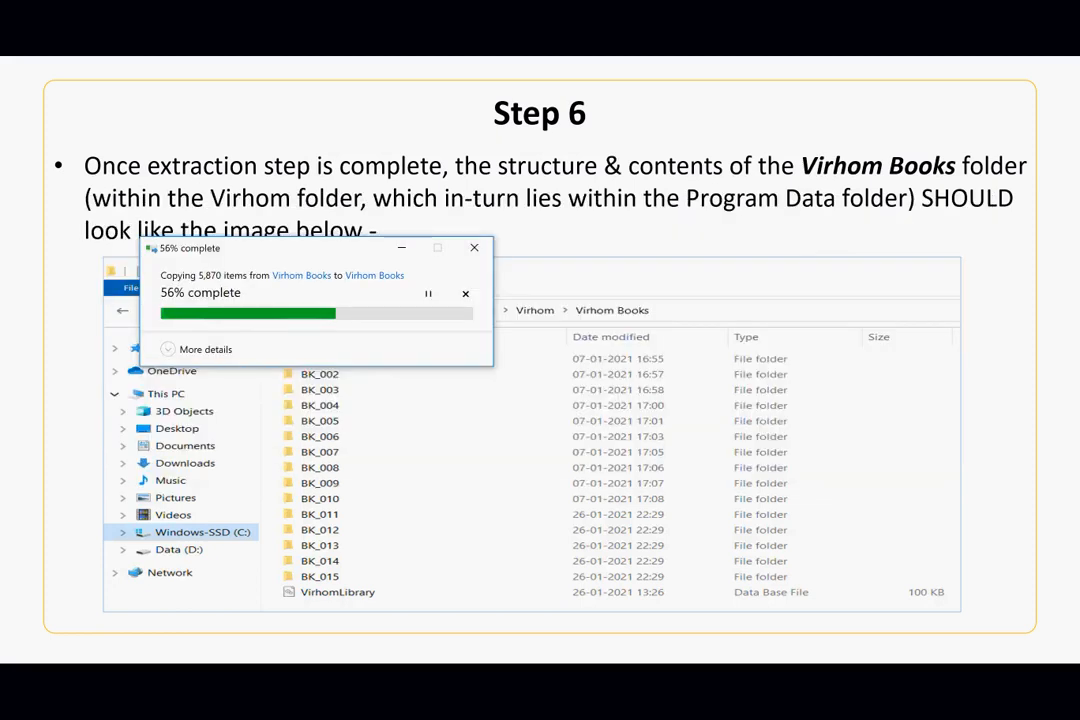
{"action": "key", "text": "alt+Tab"}
{"action": "key", "text": "alt+Tab"}
{"action": "key", "text": "alt+Tab"}
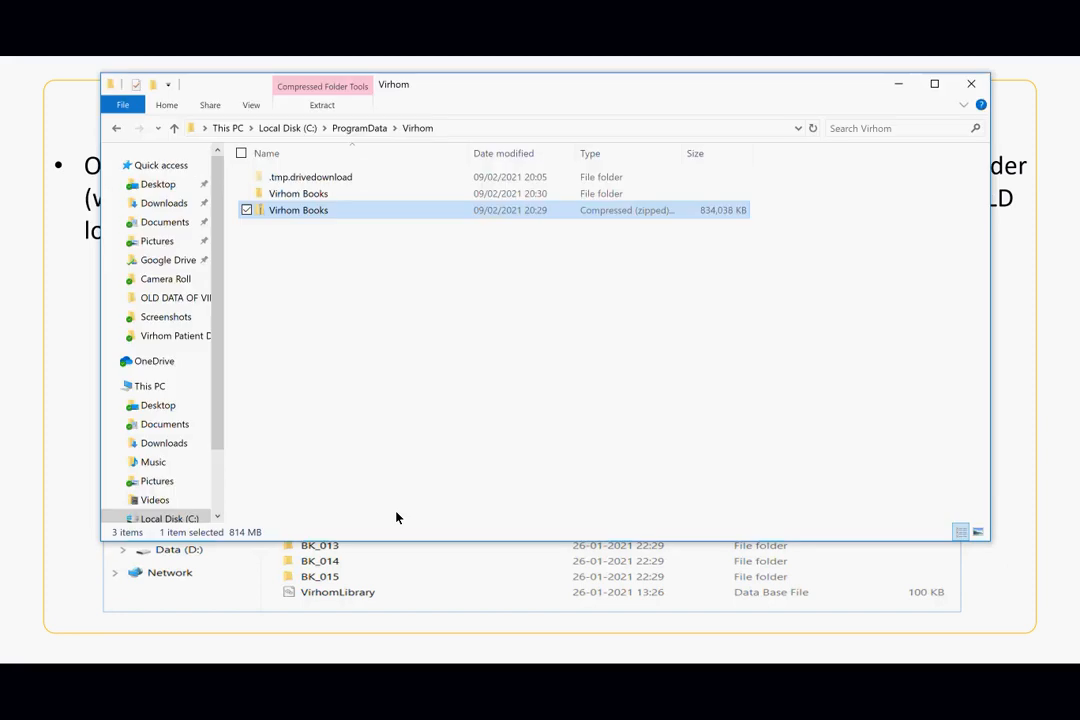
- Wait for the extraction, then confirm Virhom Books lists BK_001–BK_015 and the VirhomLibrary database
{"action": "key", "text": "alt"}
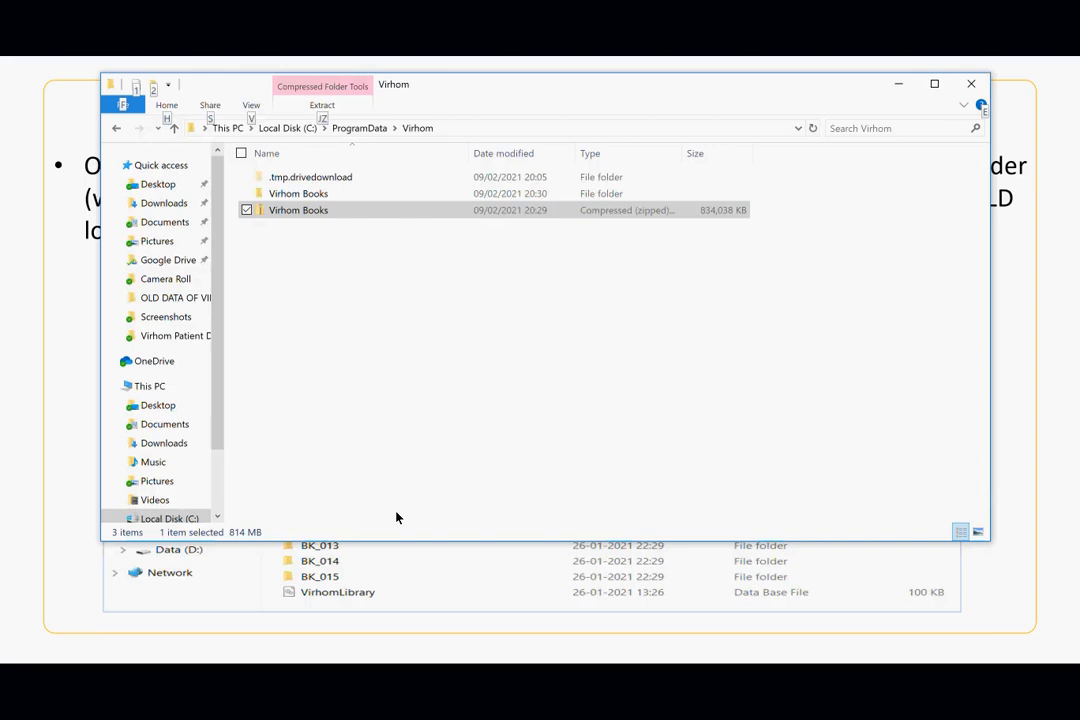
{"action": "key", "text": "alt+Tab"}
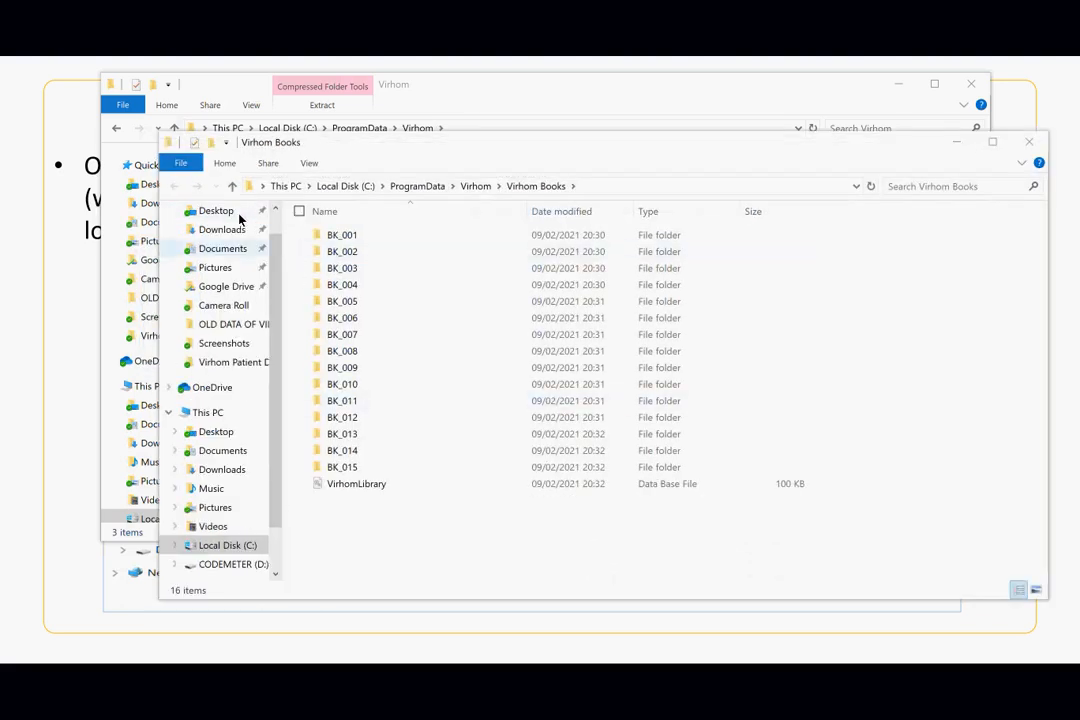
{"action": "key", "text": "alt+Tab"}
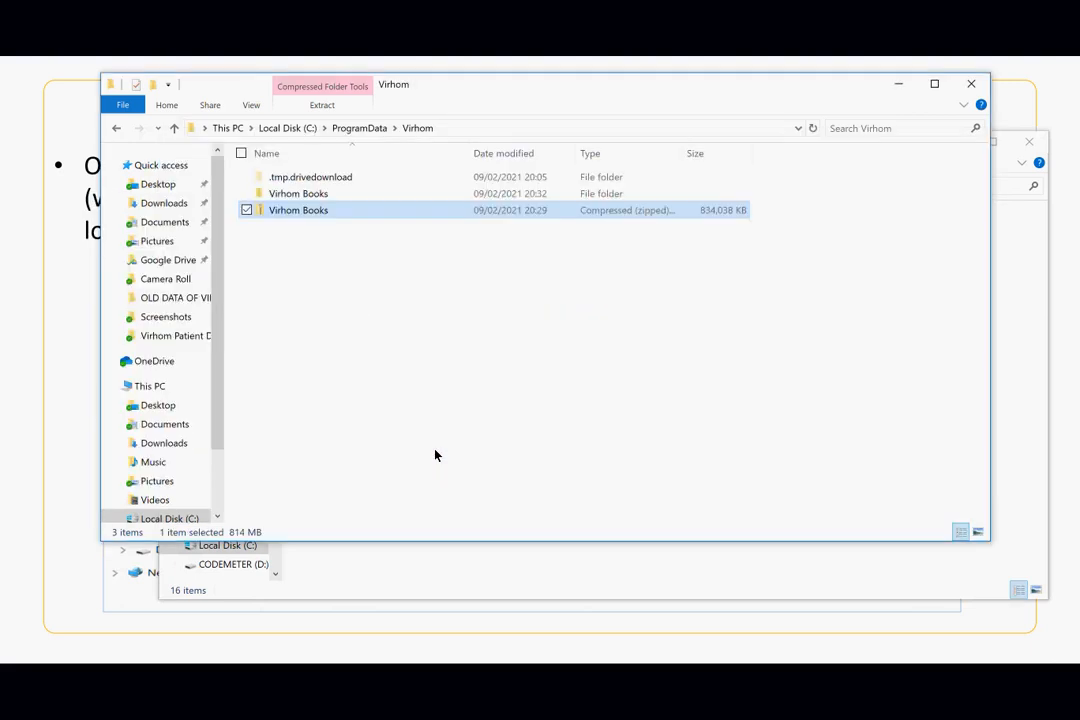
{"action": "key", "text": "alt+Tab"}
{"action": "key", "text": "alt+Tab"}
{"action": "key", "text": "alt+Tab"}
{"action": "key", "text": "alt+Tab"}
{"action": "key", "text": "alt+Tab"}
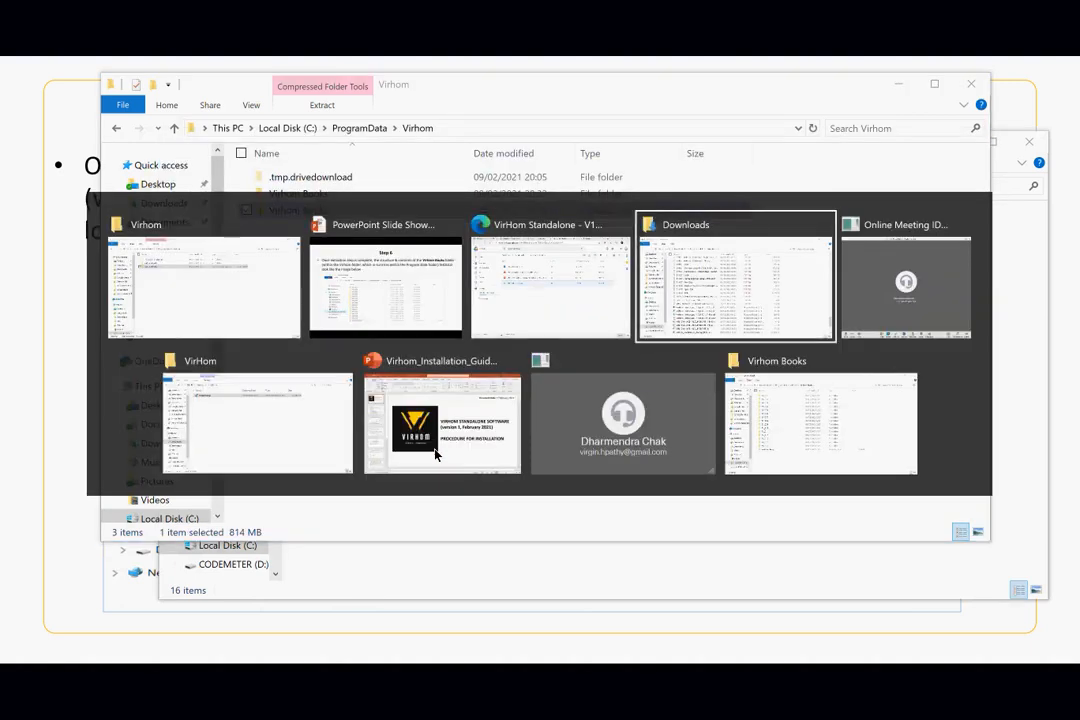
{"action": "key", "text": "alt+Tab"}
{"action": "key", "text": "alt+Tab"}
{"action": "key", "text": "alt+Tab"}
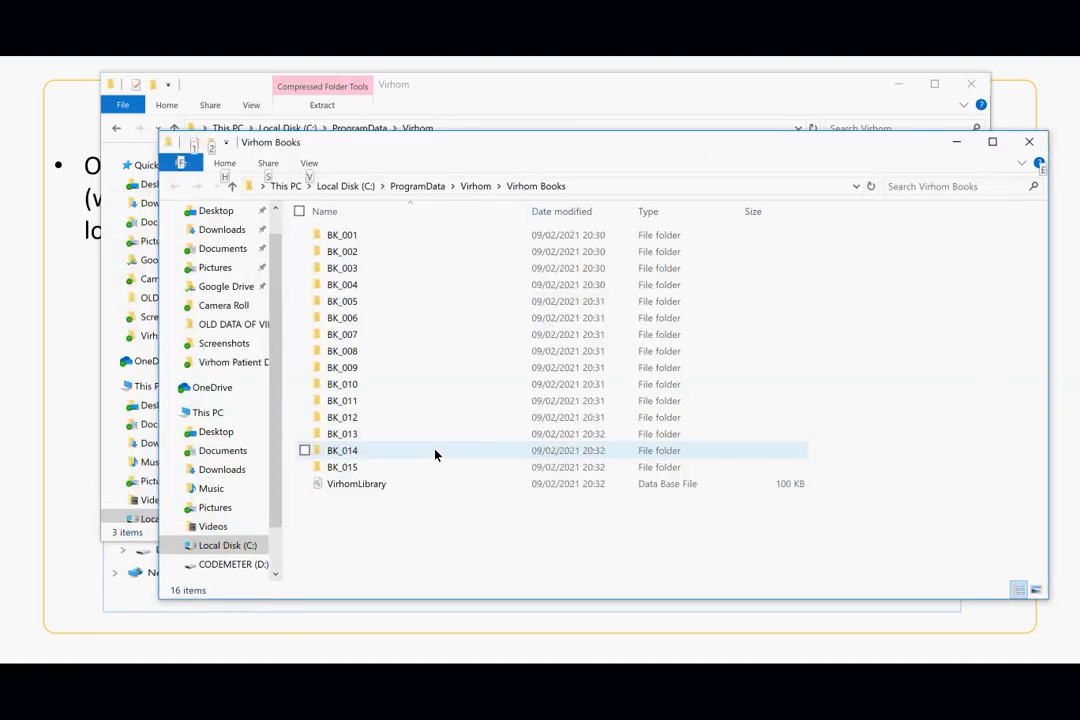
{"action": "key", "text": "alt+Tab"}
{"action": "key", "text": "alt+Tab"}
{"action": "key", "text": "alt+Tab"}
{"action": "key", "text": "alt+Tab"}
{"action": "key", "text": "alt+Tab"}
{"action": "key", "text": "alt+Tab"}
{"action": "key", "text": "alt+Tab"}
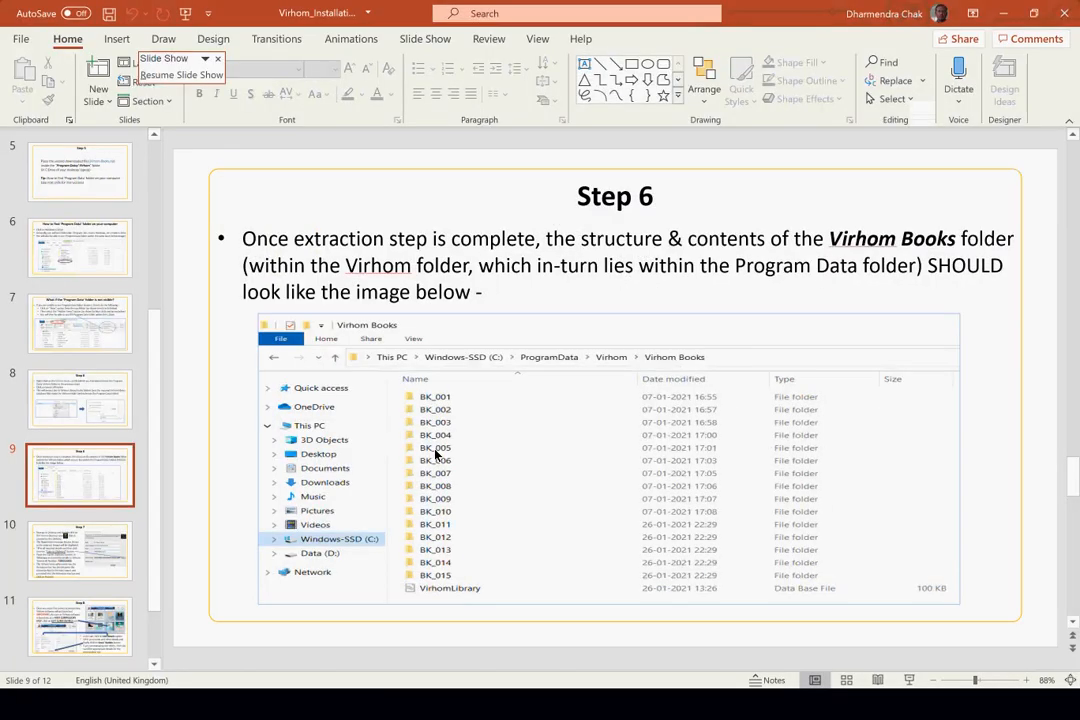
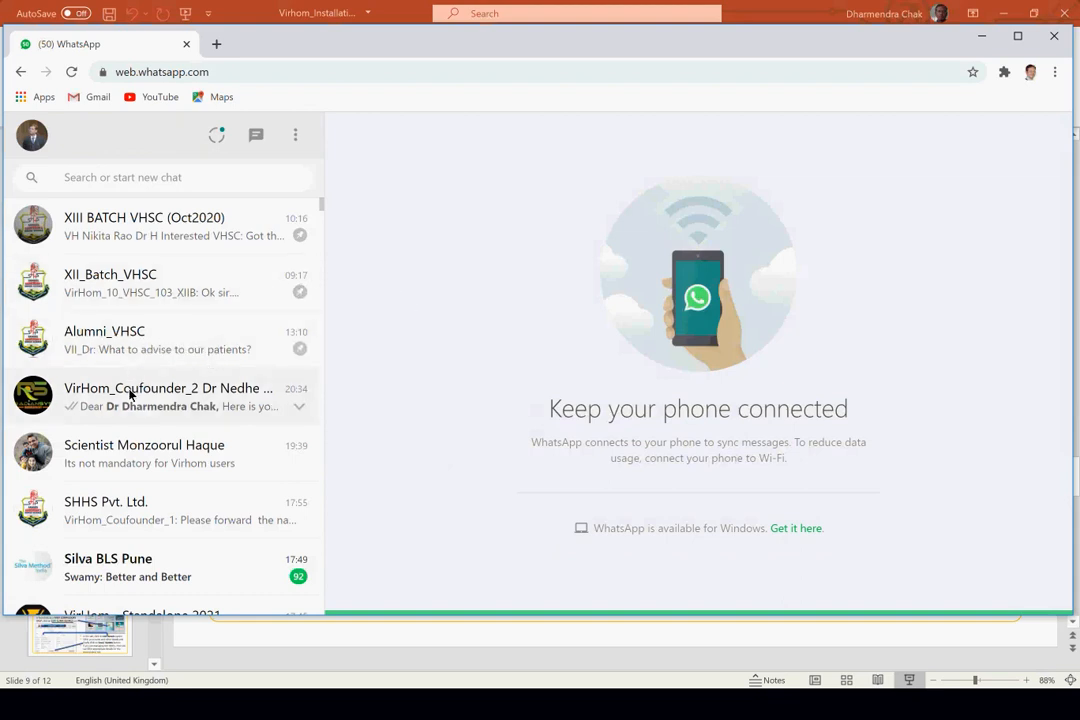
- Copy the doctor's name from the VirHom co-founder's key message and return to the registration dialog
{"action": "left_click", "coordinate": [183, 398]}
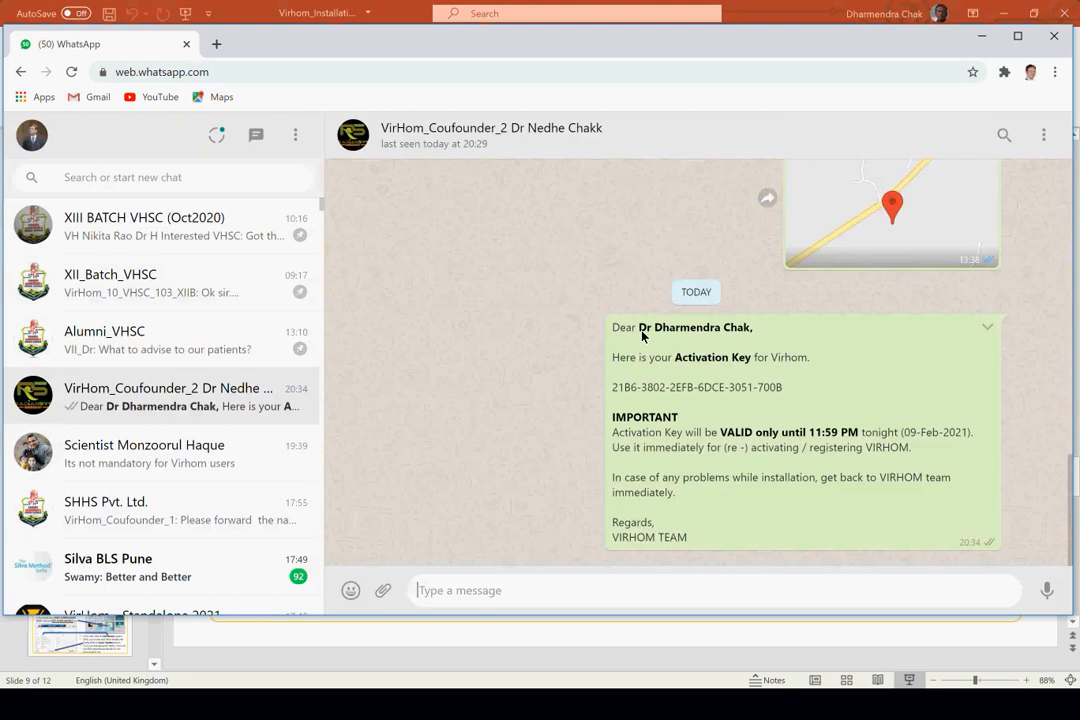
{"action": "left_click_drag", "start_coordinate": [642, 335], "coordinate": [750, 339]}
{"action": "key", "text": "ctrl+c"}
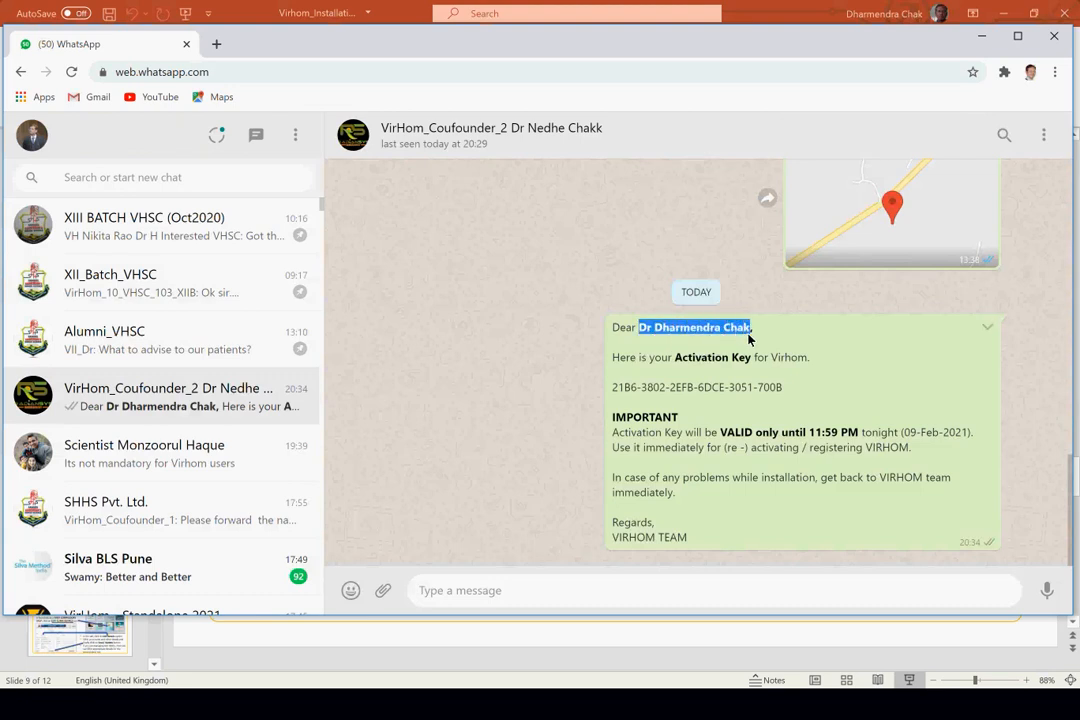
{"action": "key", "text": "alt+Tab"}
{"action": "key", "text": "alt+Tab"}
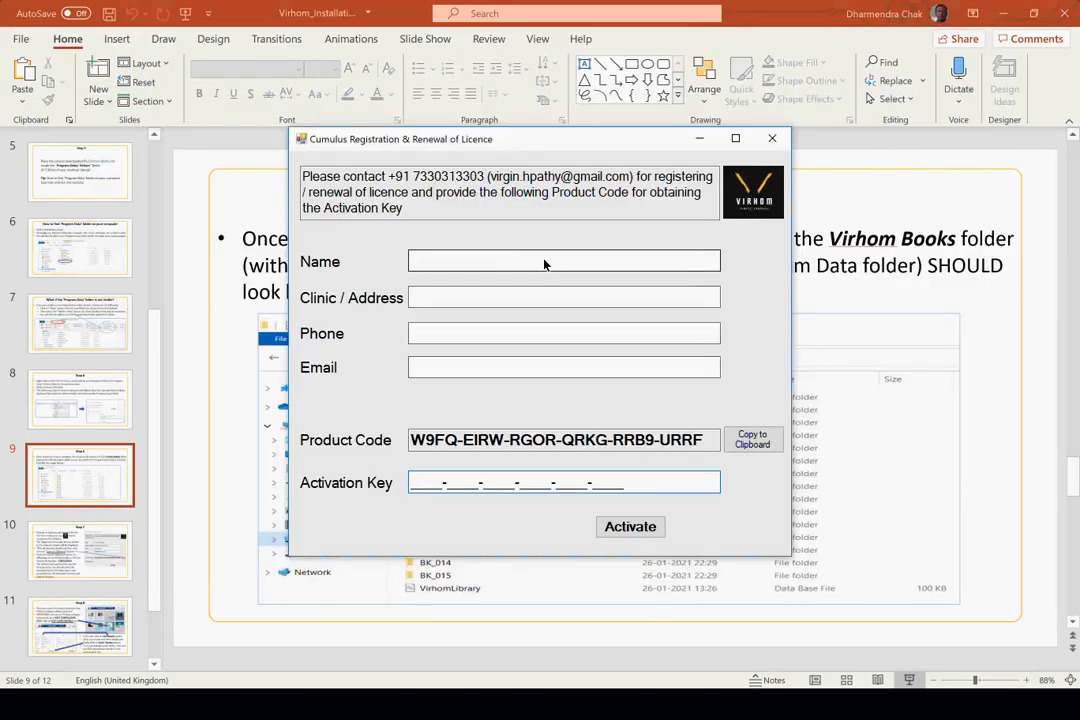
- Paste the doctor's name into the Name field, rechecking the WhatsApp chat for details
{"action": "left_click", "coordinate": [545, 264]}
{"action": "key", "text": "ctrl+v"}
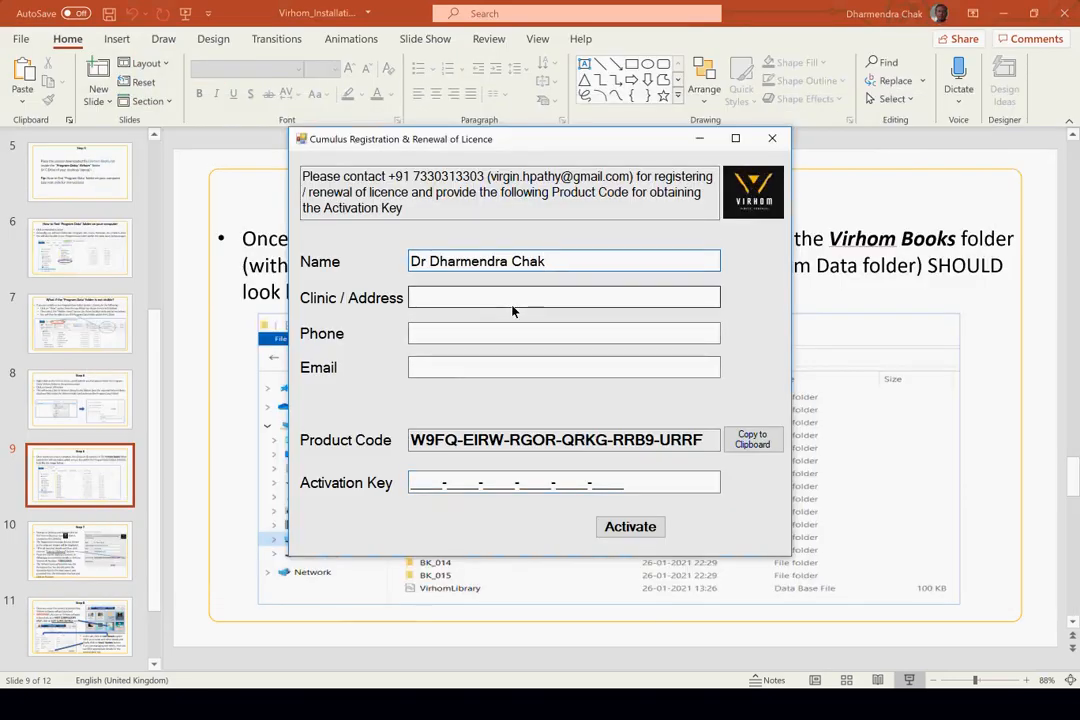
{"action": "left_click", "coordinate": [528, 304]}
{"action": "key", "text": "alt+Tab"}
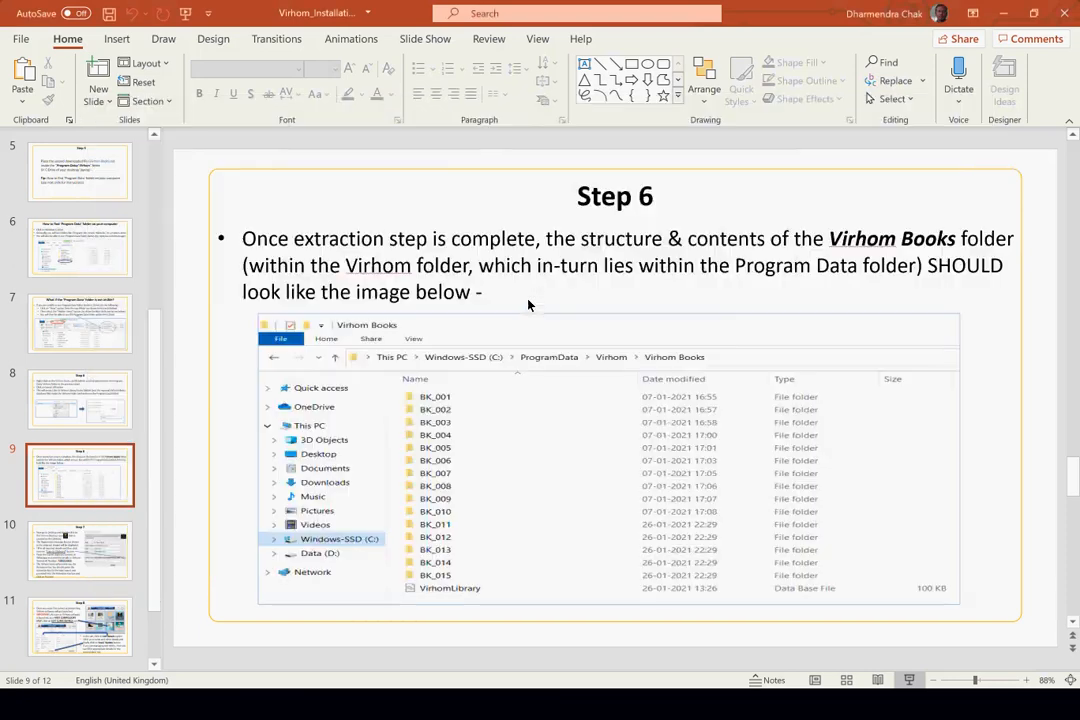
{"action": "key", "text": "alt+Tab"}
{"action": "key", "text": "Tab"}
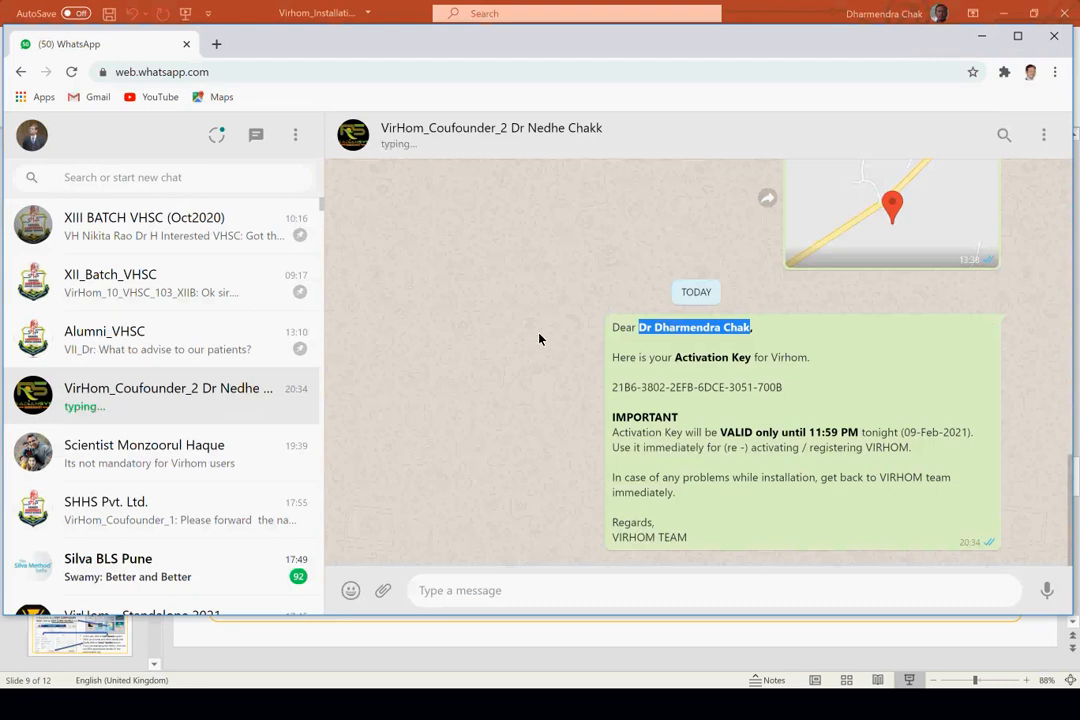
{"action": "scroll", "coordinate": [539, 339], "scroll_direction": "up", "scroll_amount": 1}
{"action": "scroll", "coordinate": [539, 339], "scroll_direction": "down", "scroll_amount": 1}
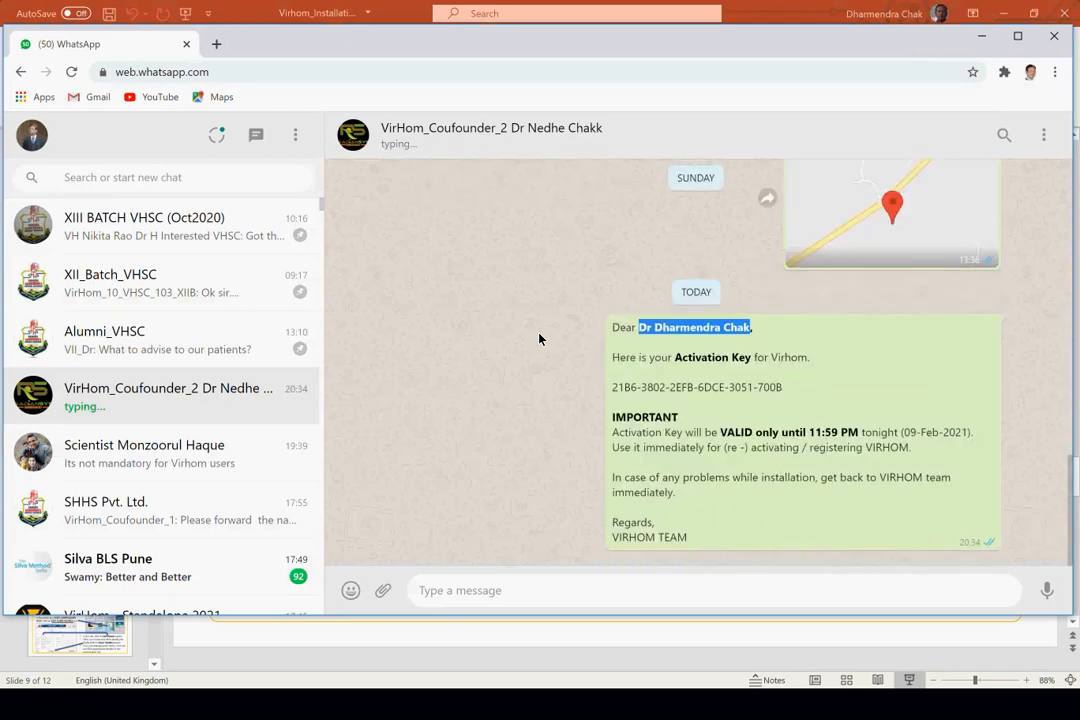
{"action": "key", "text": "alt+Tab"}
{"action": "key", "text": "alt+Tab"}
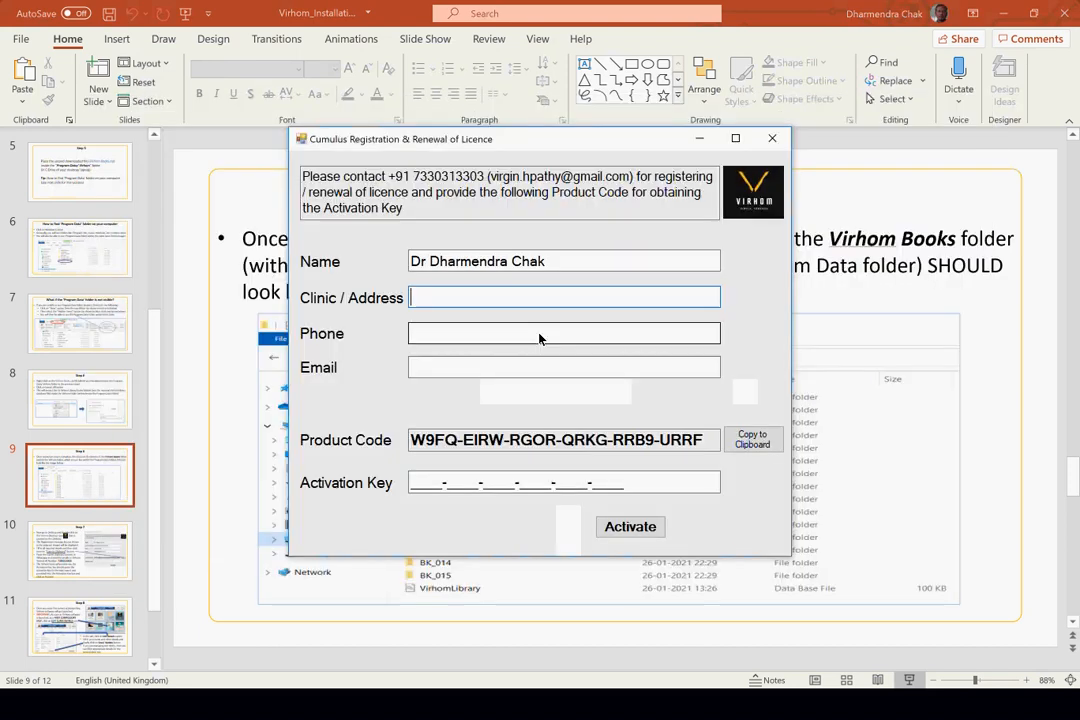
- Fill in the clinic address, phone number and e-mail address fields
{"action": "type", "text": "Hadapsar"}
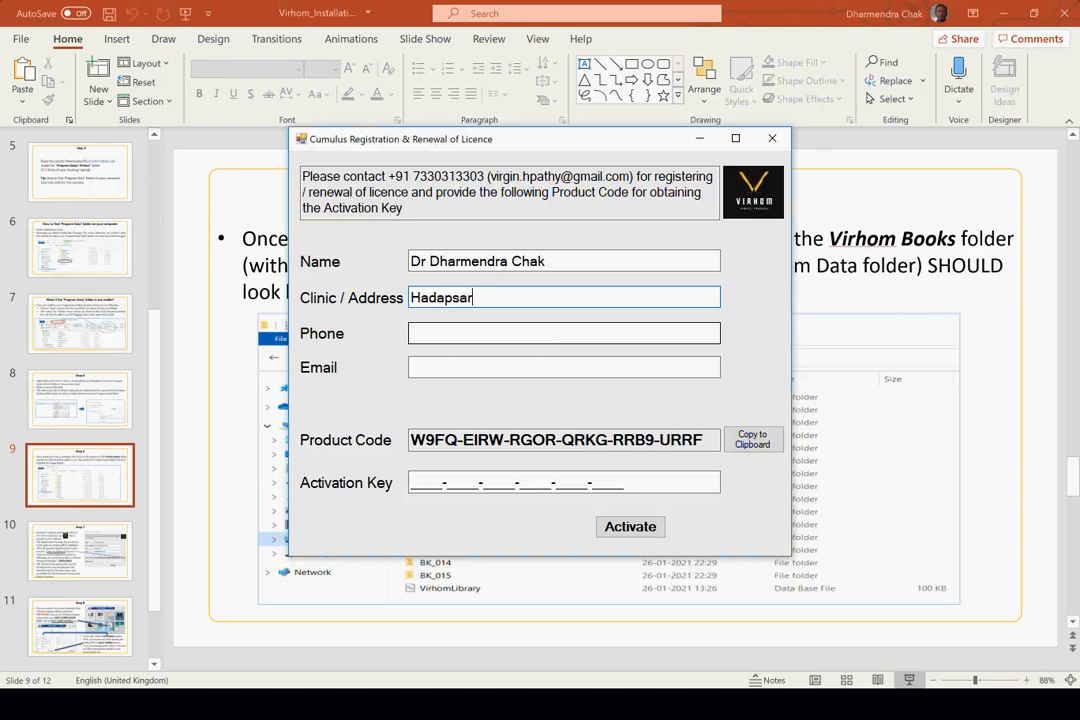
{"action": "left_click", "coordinate": [522, 332]}
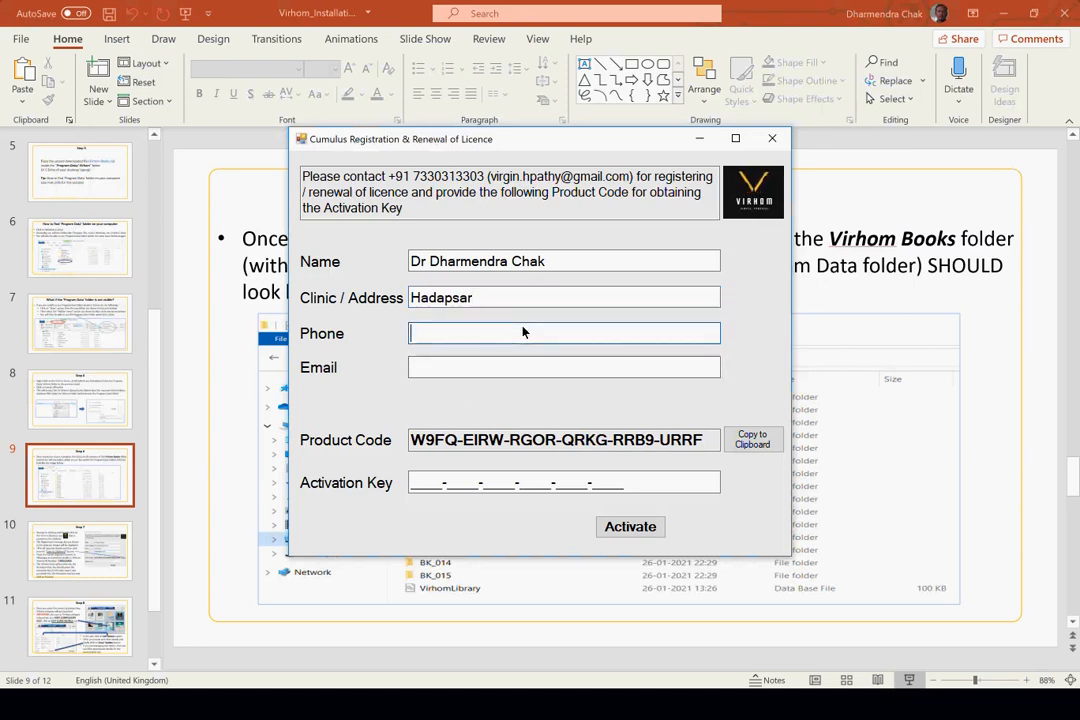
{"action": "key", "text": "Tab"}
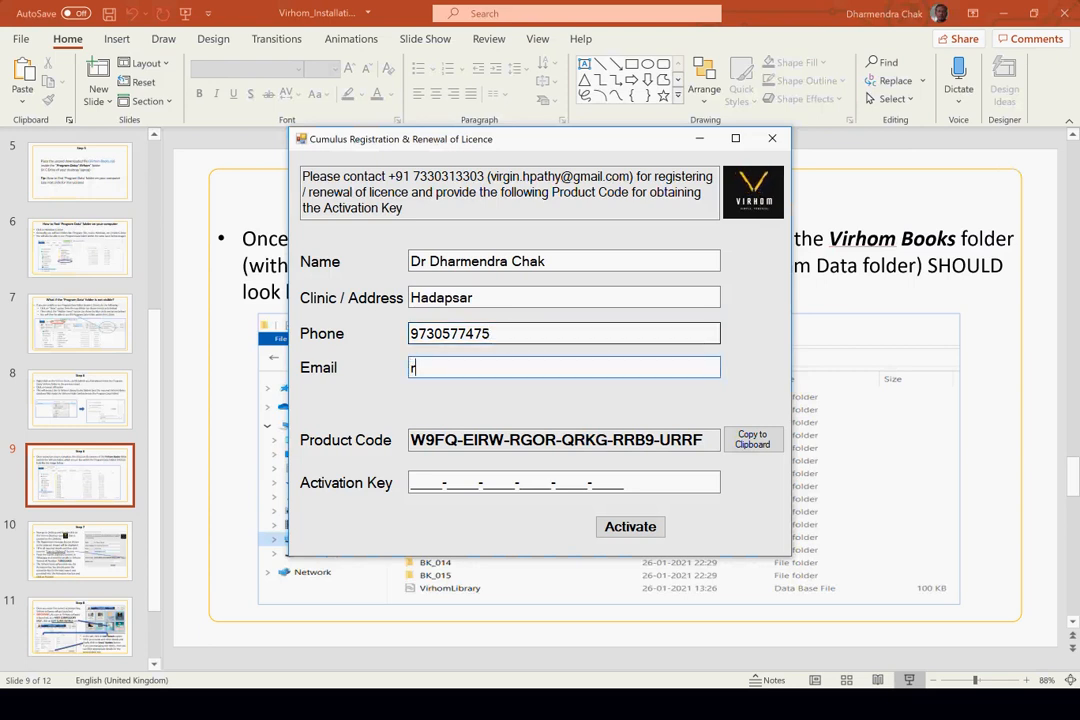
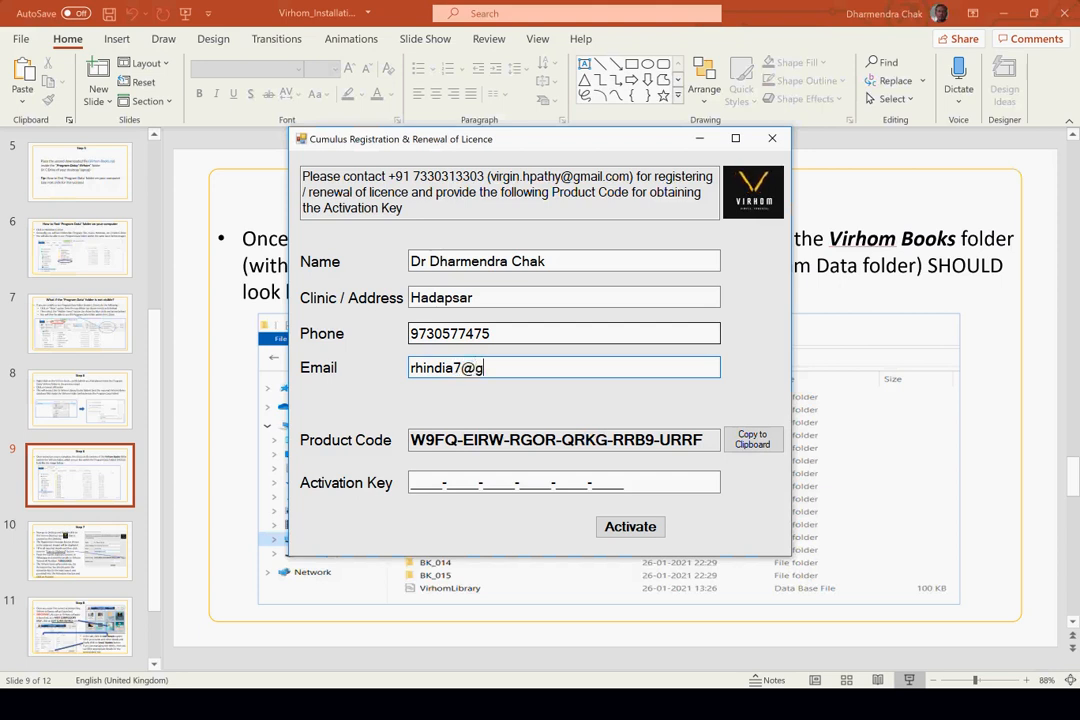
- Select the full activation key in the WhatsApp message, then return to the licence registration window
{"action": "key", "text": "super+Tab"}
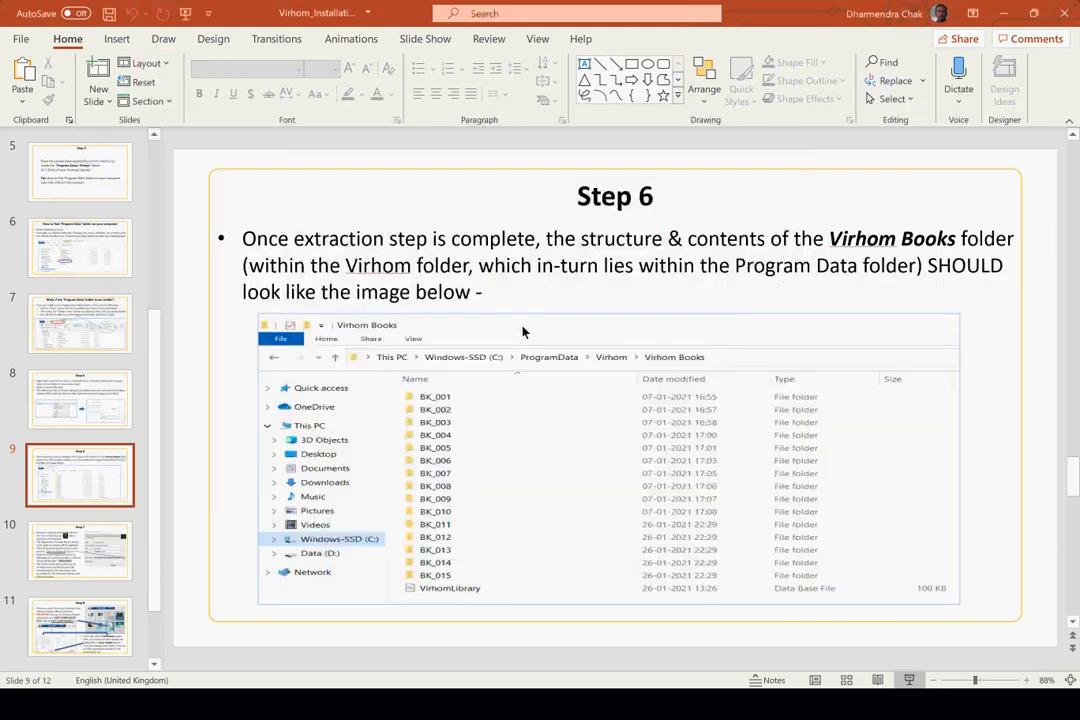
{"action": "key", "text": "super+Tab"}
{"action": "key", "text": "Return"}
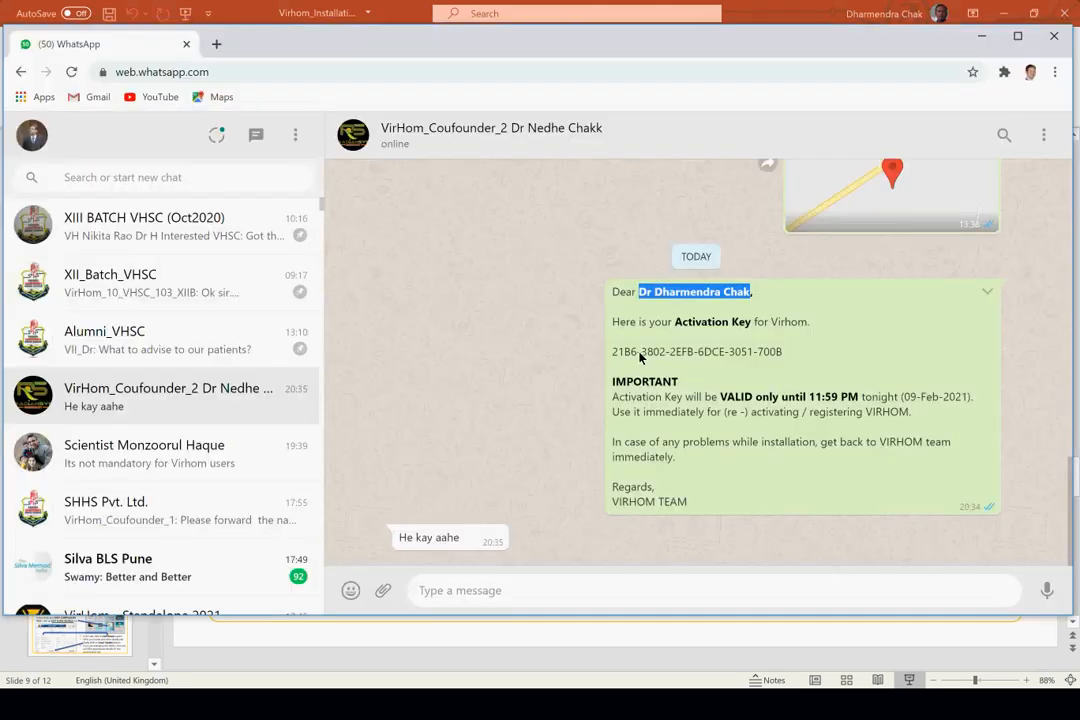
{"action": "left_click_drag", "start_coordinate": [613, 352], "coordinate": [784, 354]}
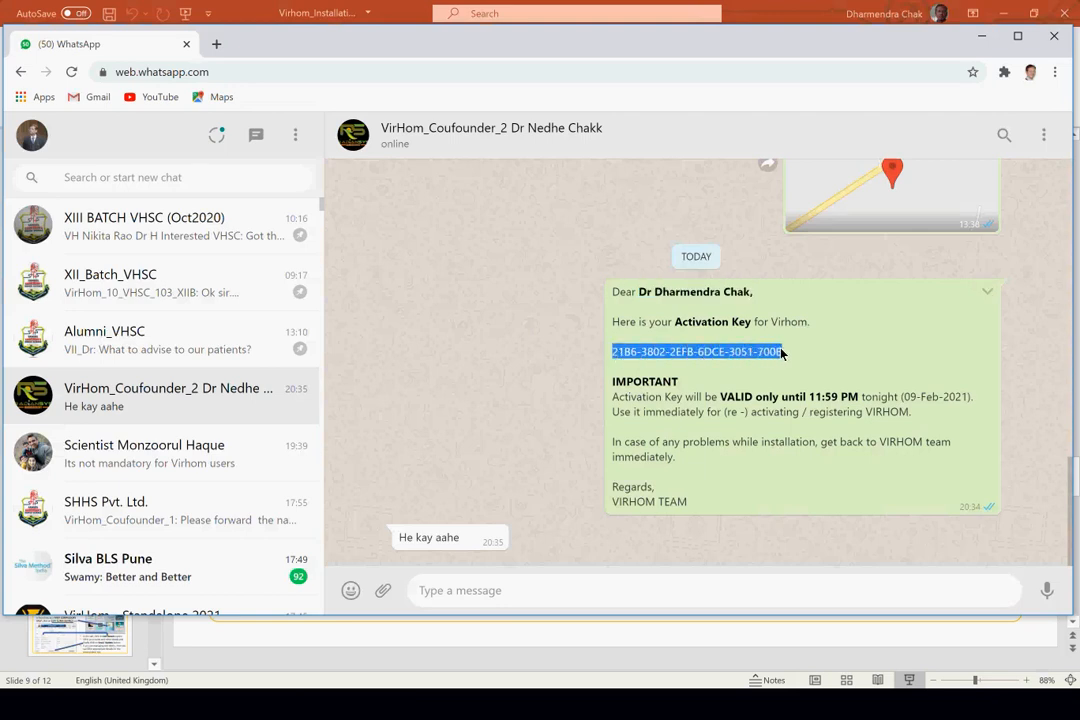
{"action": "key", "text": "alt+Tab"}
{"action": "key", "text": "super+Tab"}
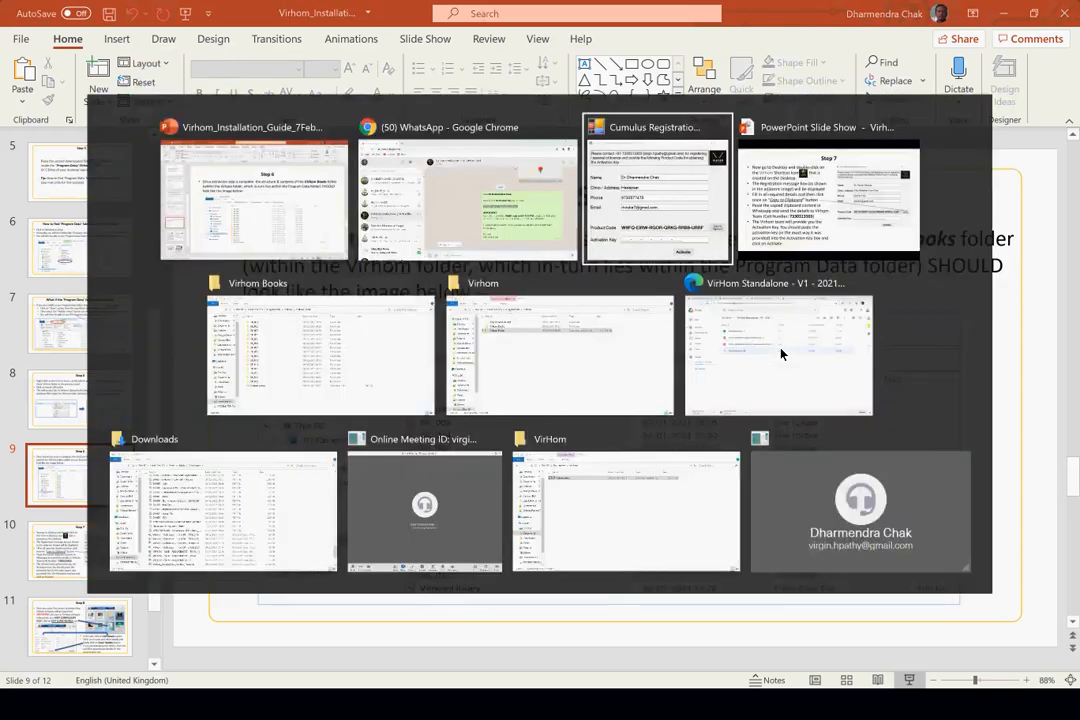
{"action": "key", "text": "Return"}
- Paste the activation key and activate the licence, valid to 28-Feb-21, dismissing each confirmation message
{"action": "left_click", "coordinate": [411, 484]}
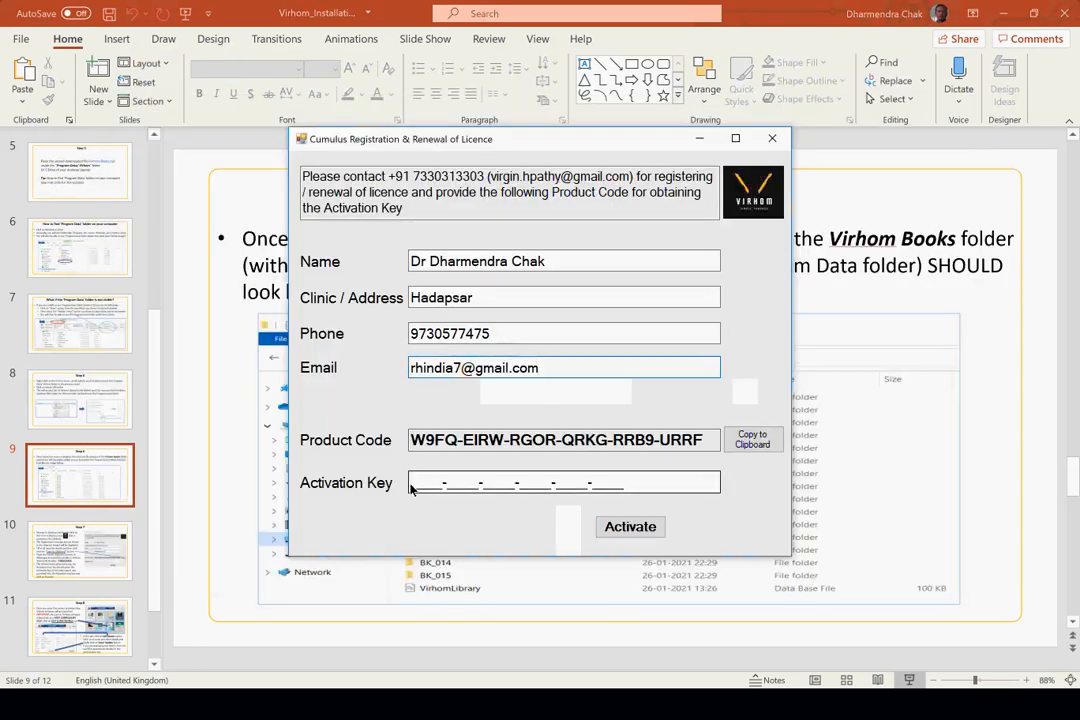
{"action": "key", "text": "ctrl+v"}
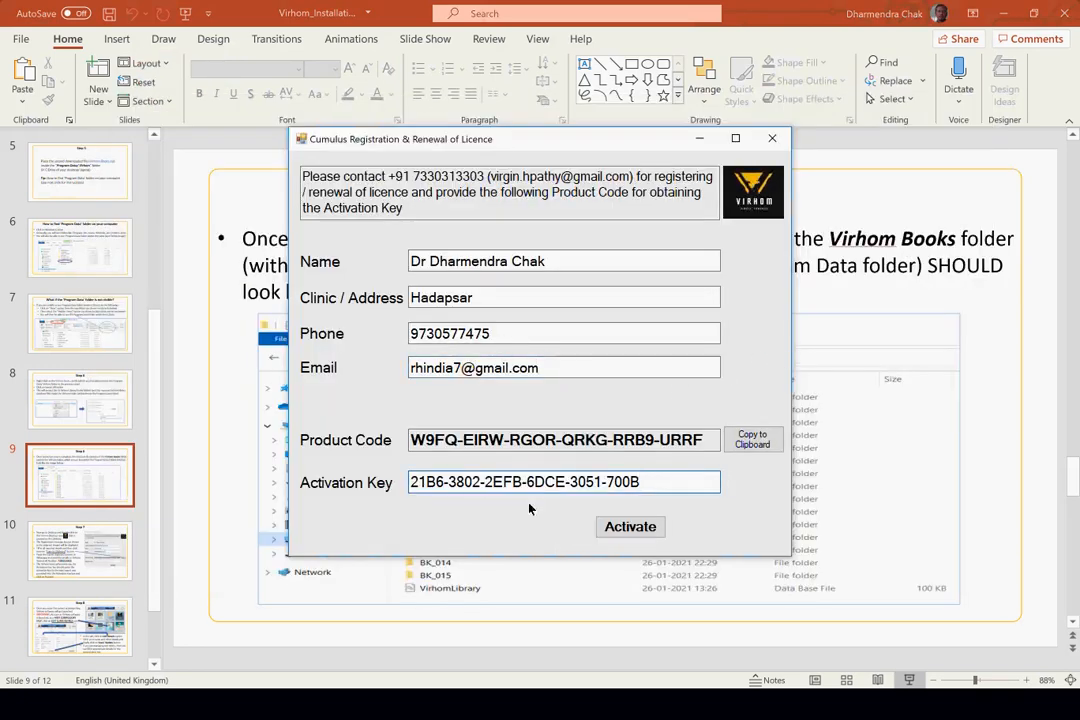
{"action": "left_click", "coordinate": [640, 527]}
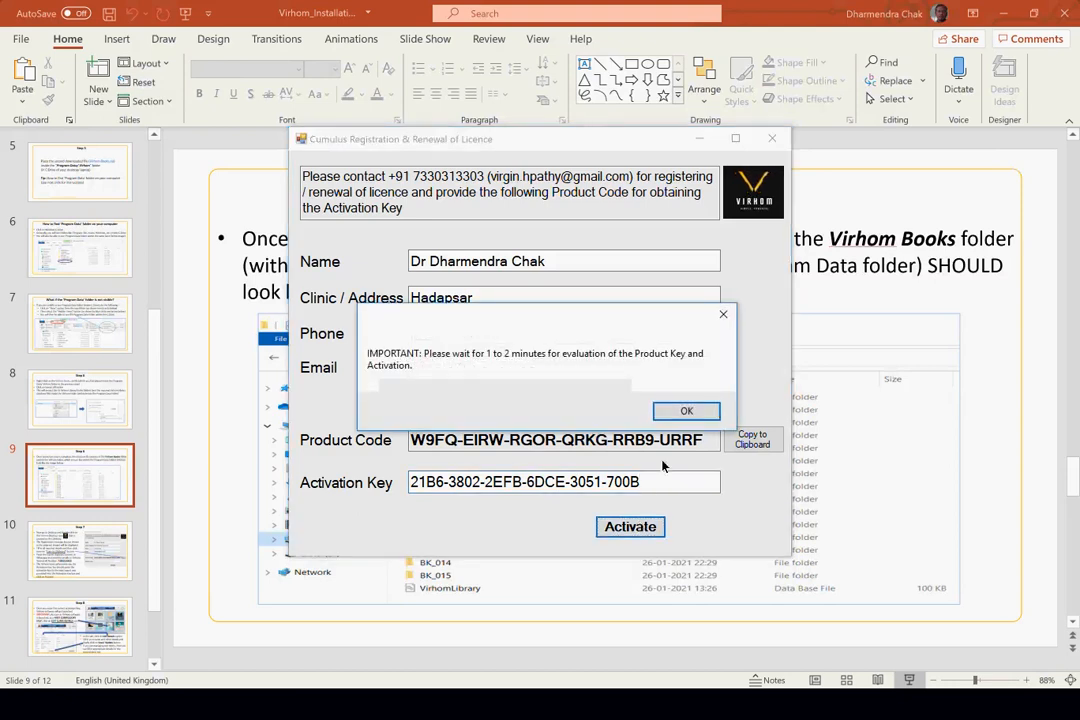
{"action": "left_click", "coordinate": [708, 413]}
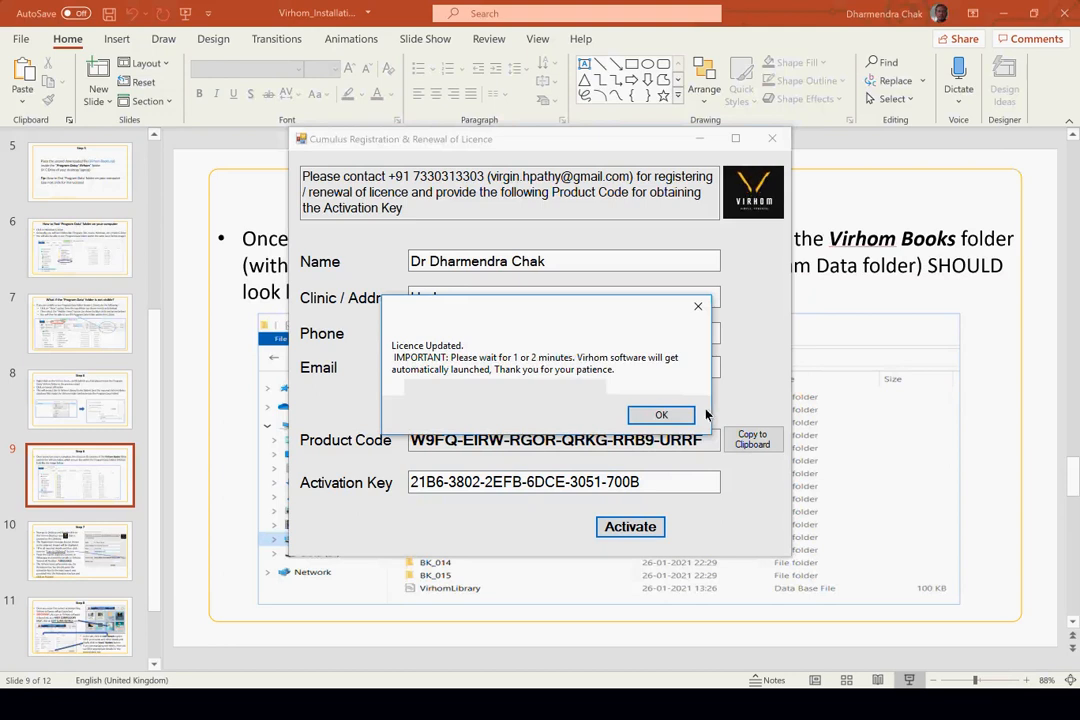
{"action": "left_click", "coordinate": [662, 415]}
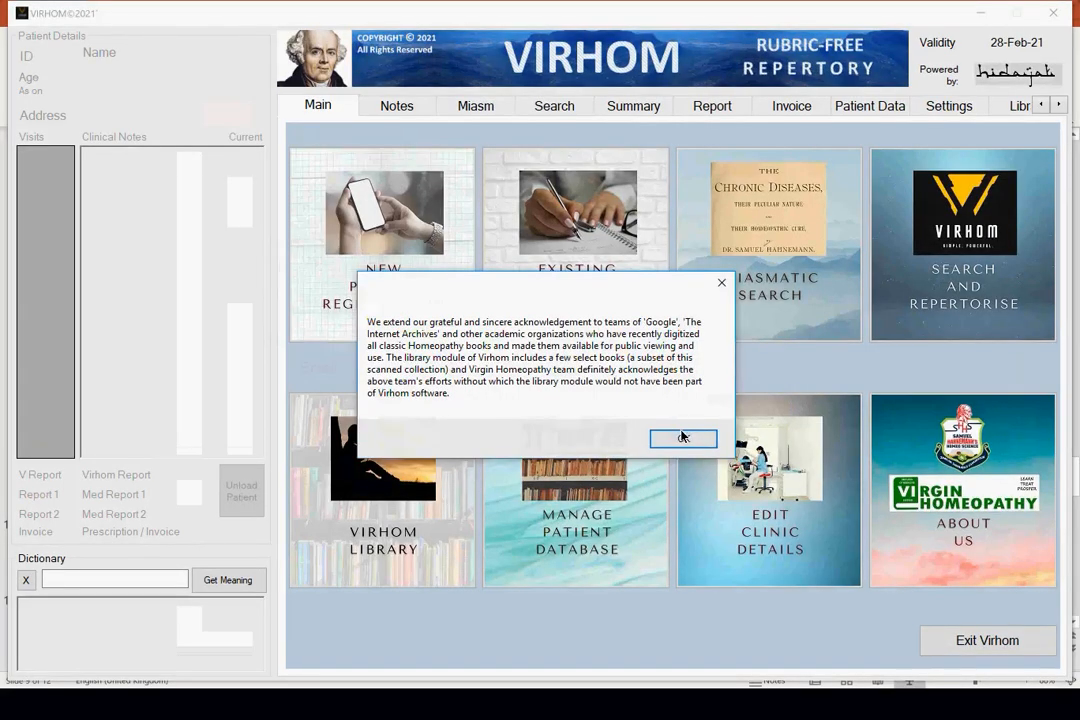
{"action": "left_click", "coordinate": [683, 438]}
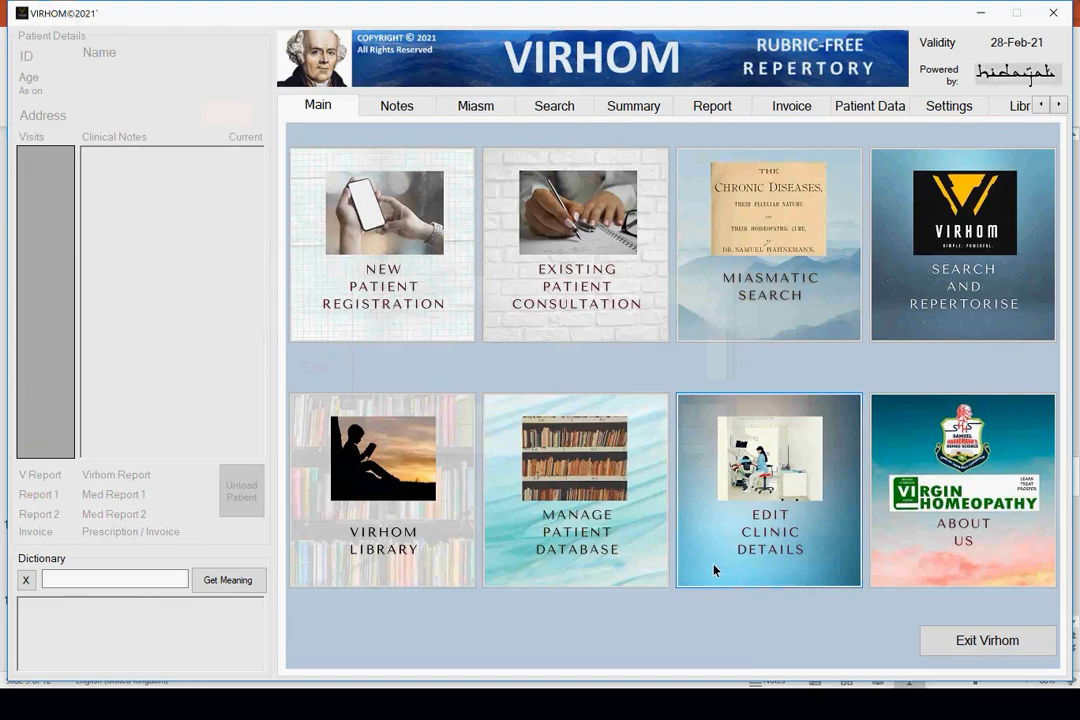
{"action": "key", "text": "alt+Tab"}
{"action": "key", "text": "alt+Tab"}
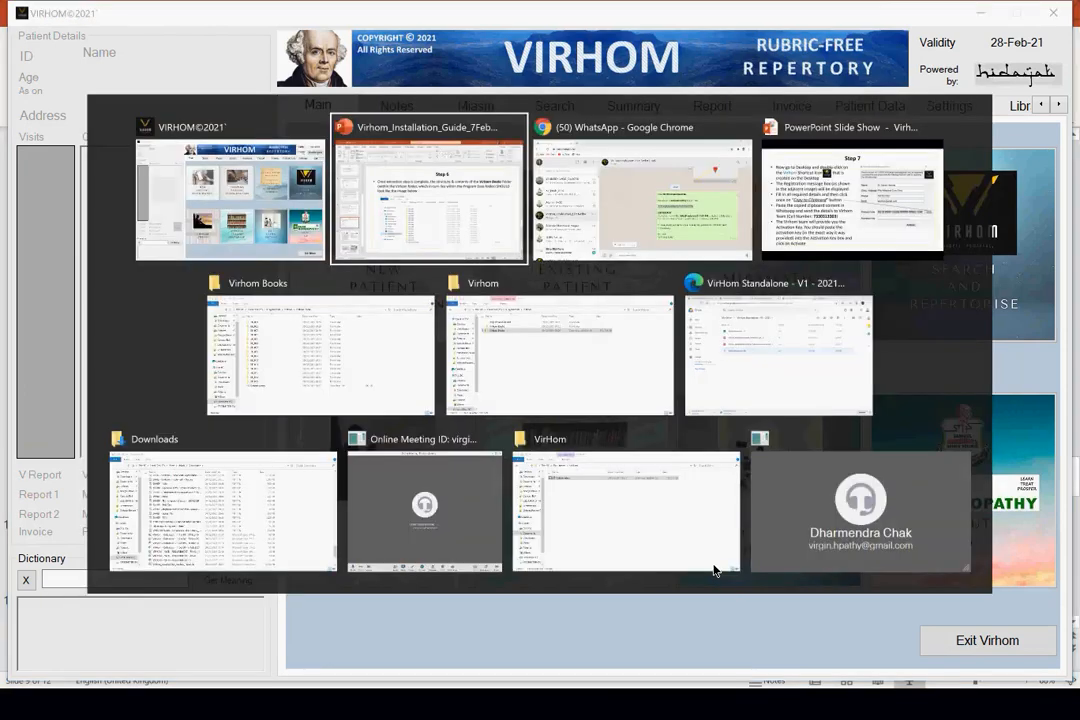
{"action": "key", "text": "alt+Tab"}
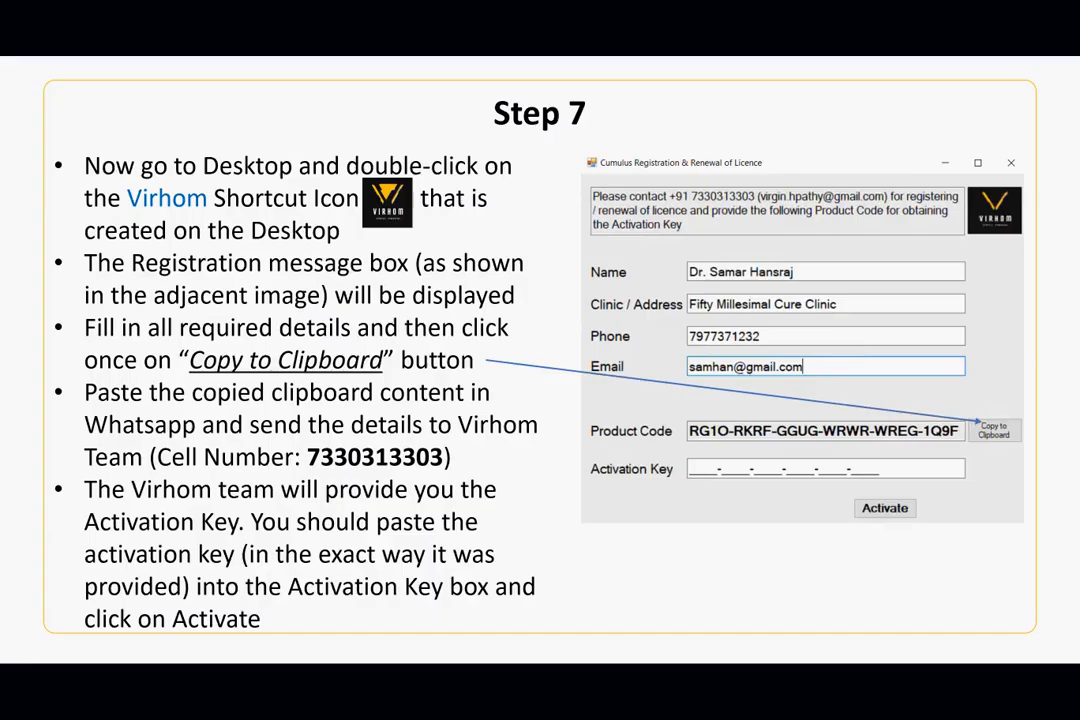
- Advance the guide to the Step 8 Edit Clinic Details slide and return to Virhom
{"action": "key", "text": "Right"}
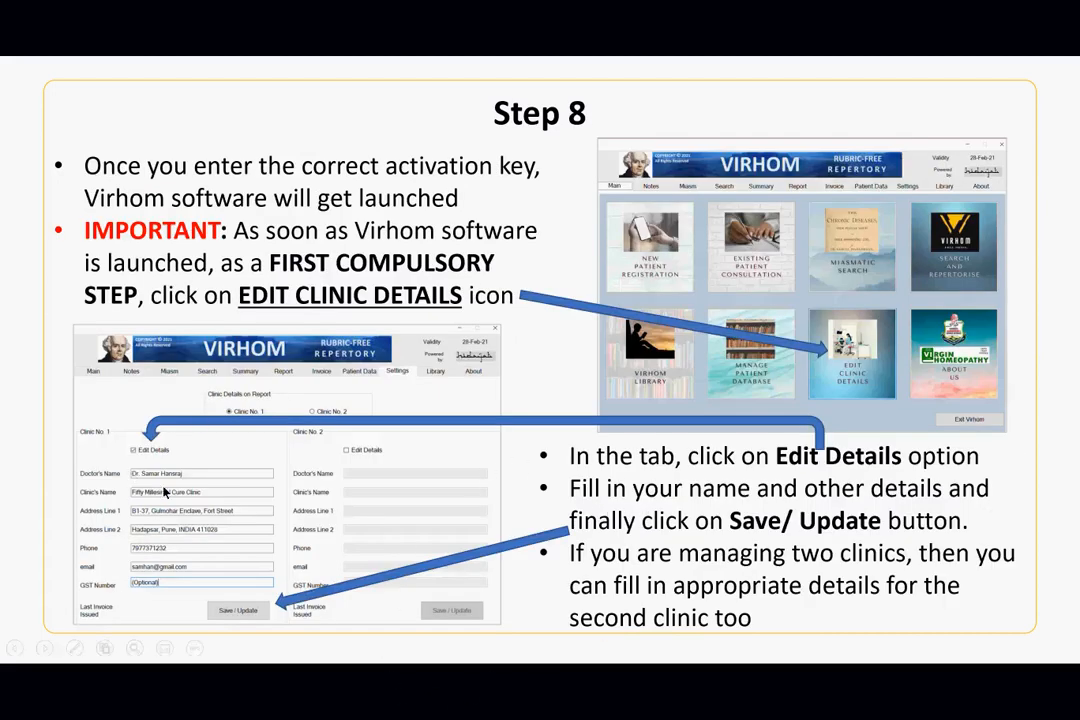
{"action": "key", "text": "alt+Tab"}
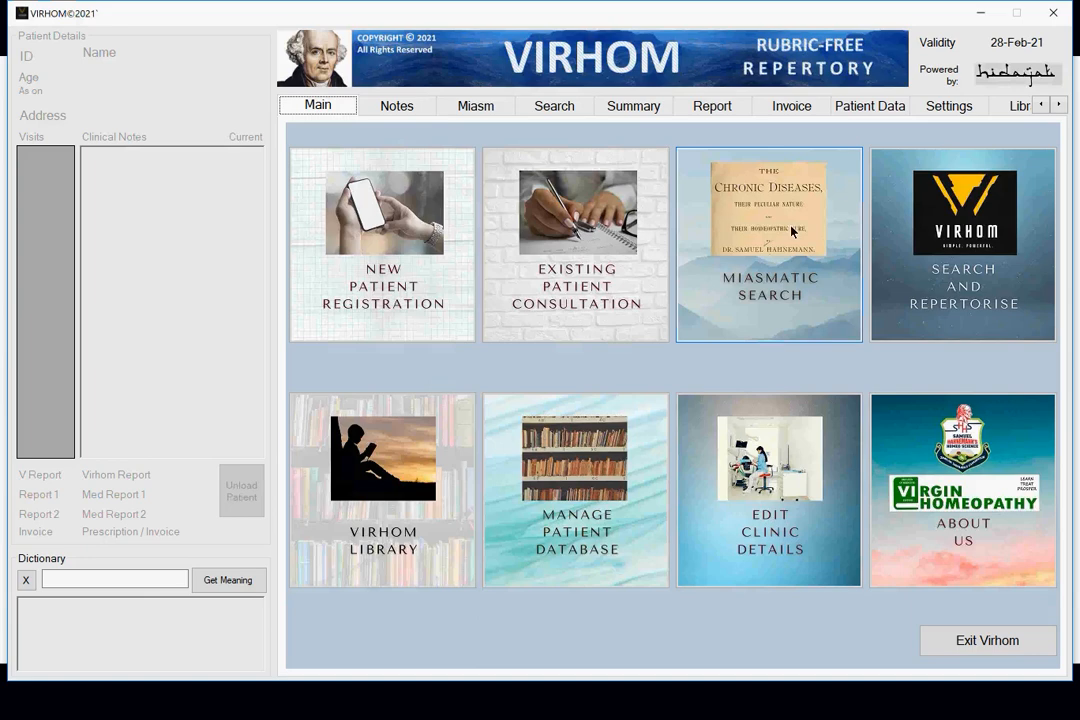
- Make Clinic No. 1 and Clinic No. 2 details editable, then step the guide back to Step 7
{"action": "left_click", "coordinate": [791, 488]}
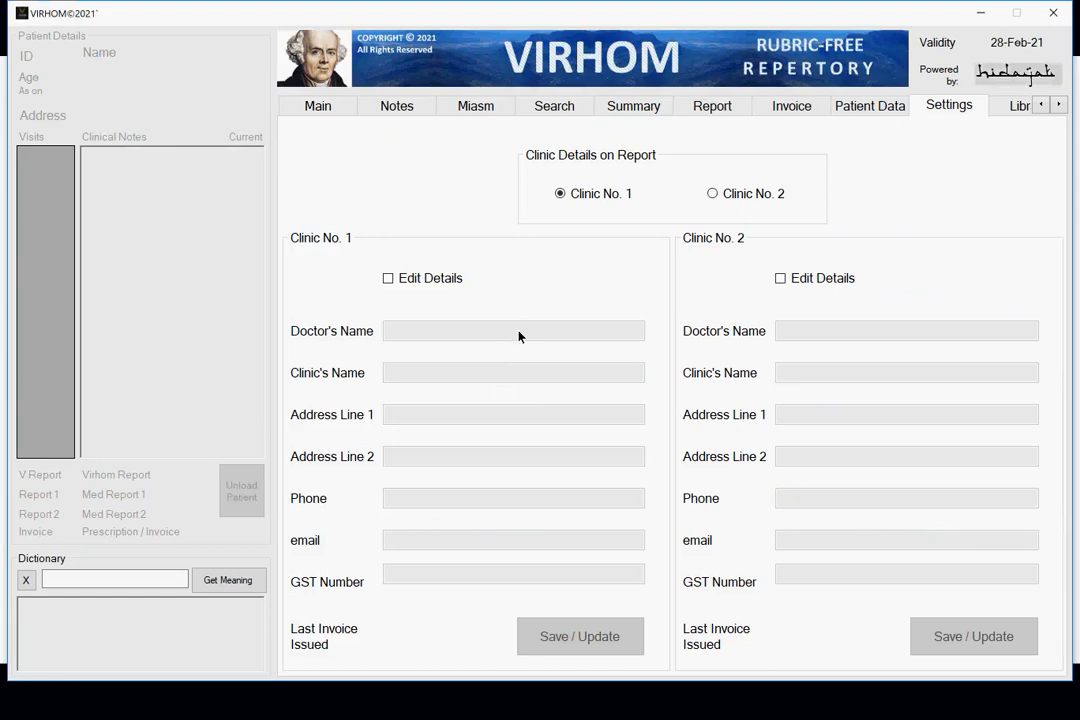
{"action": "left_click", "coordinate": [398, 283]}
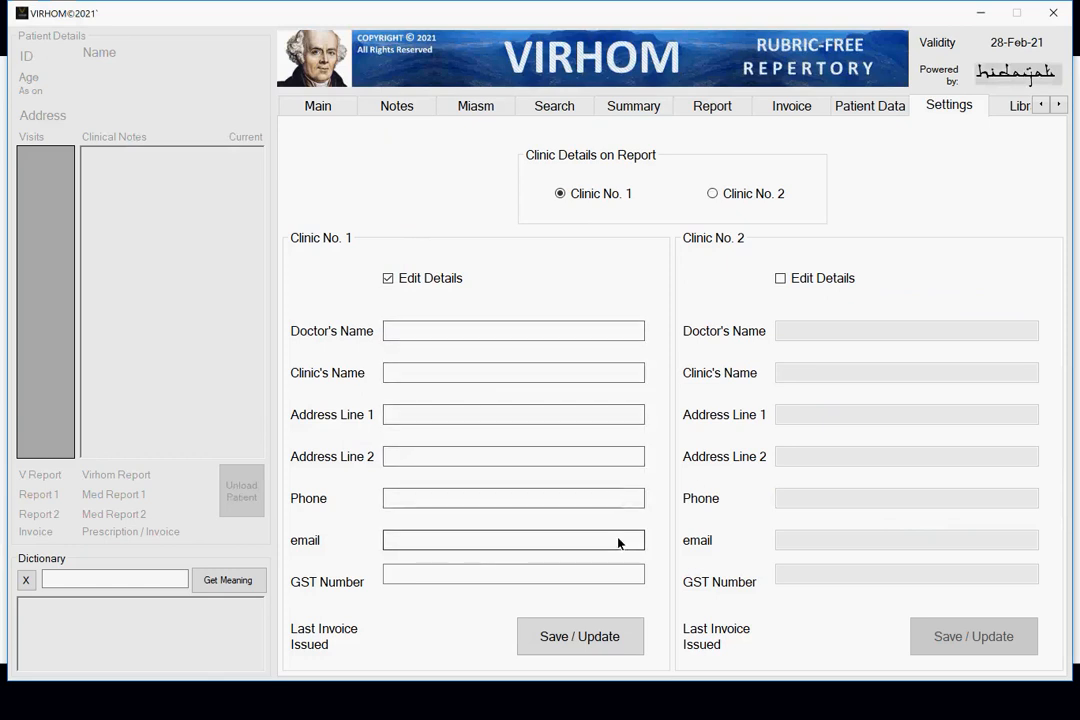
{"action": "left_click", "coordinate": [780, 280]}
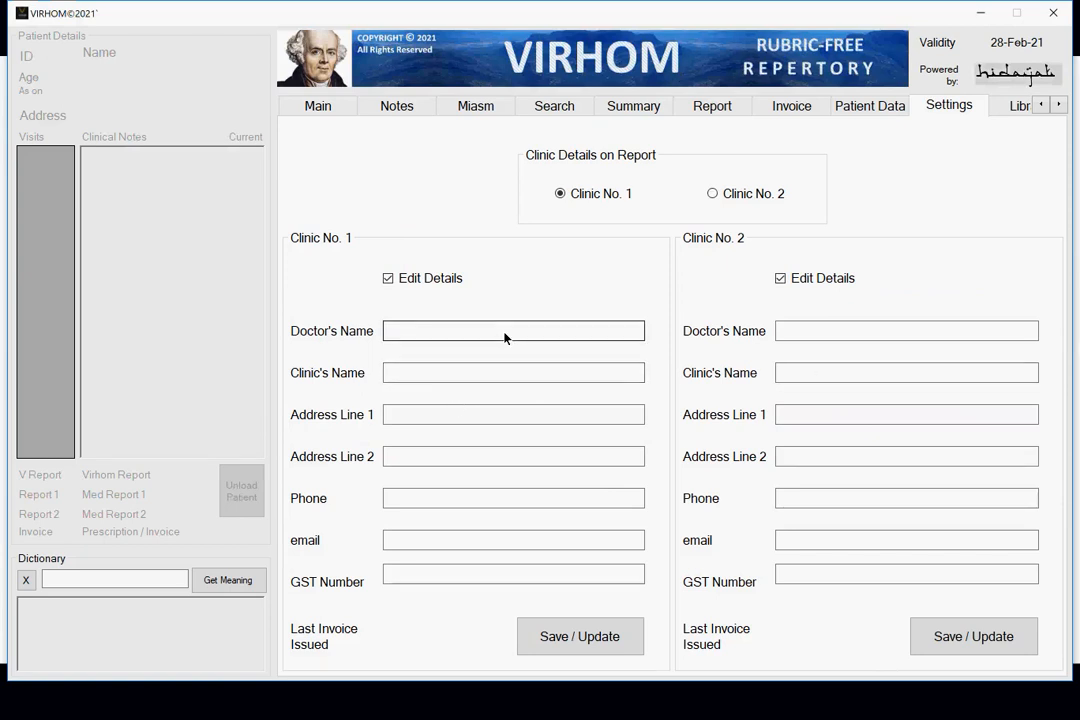
{"action": "left_click", "coordinate": [424, 578]}
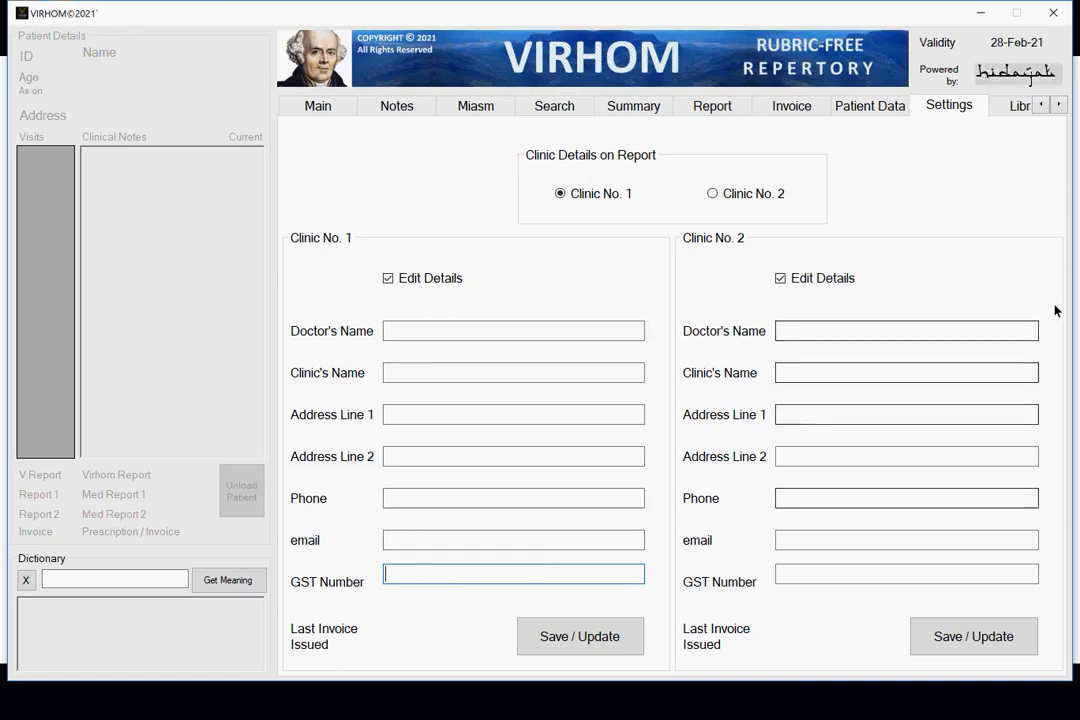
{"action": "key", "text": "alt+Tab"}
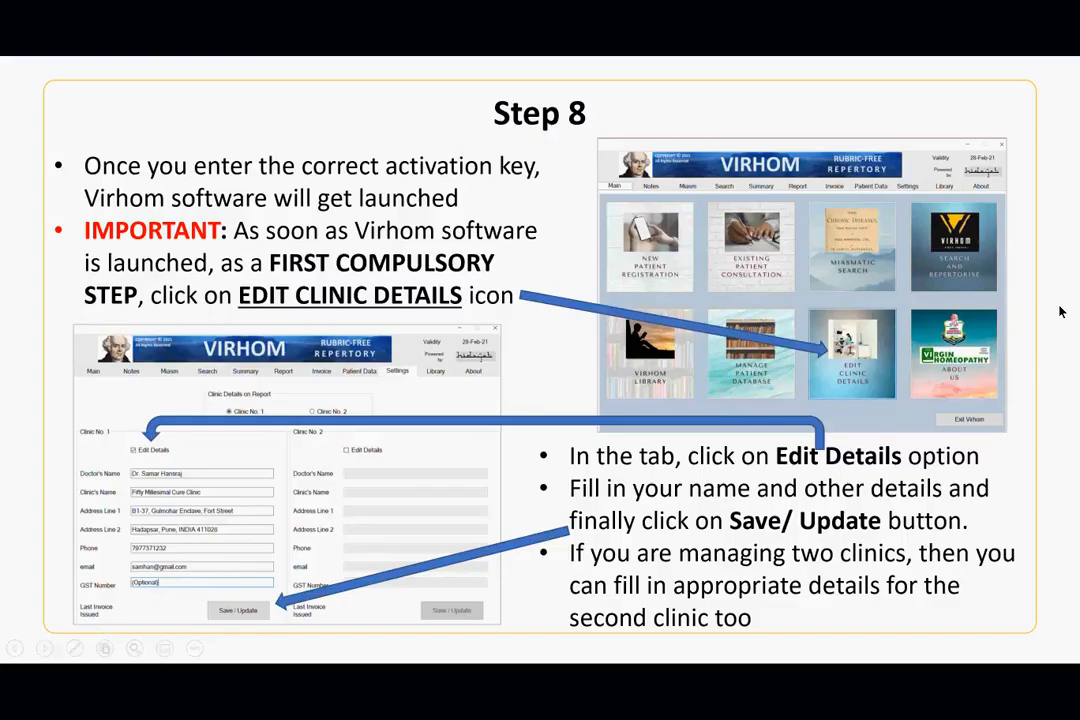
{"action": "key", "text": "Left"}
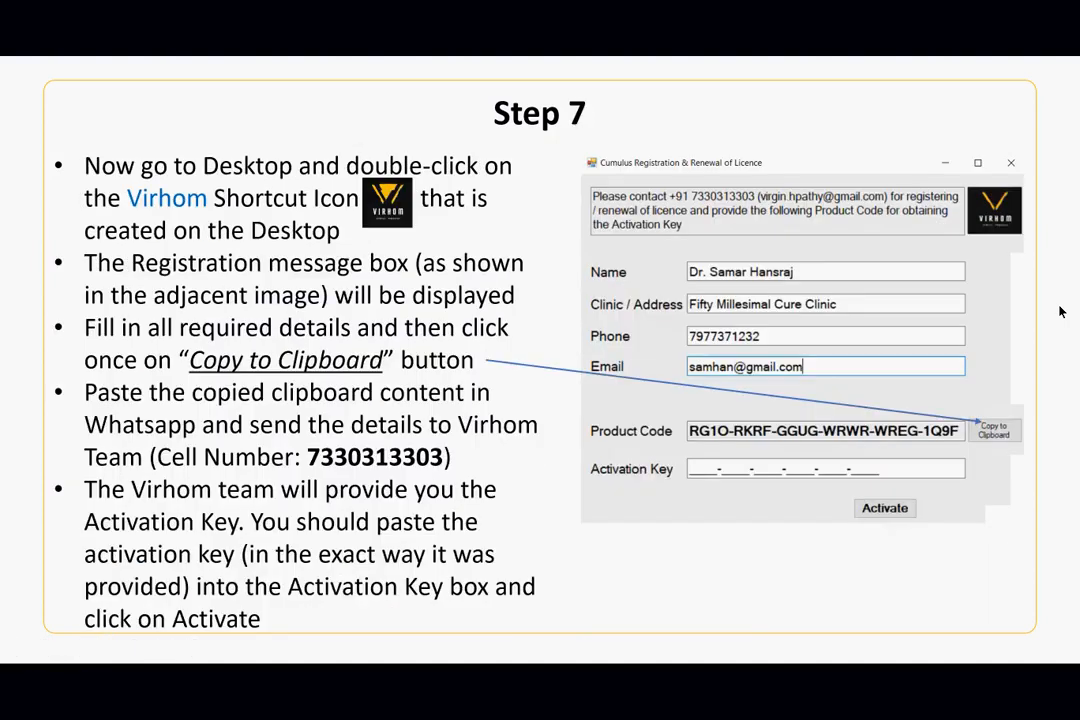